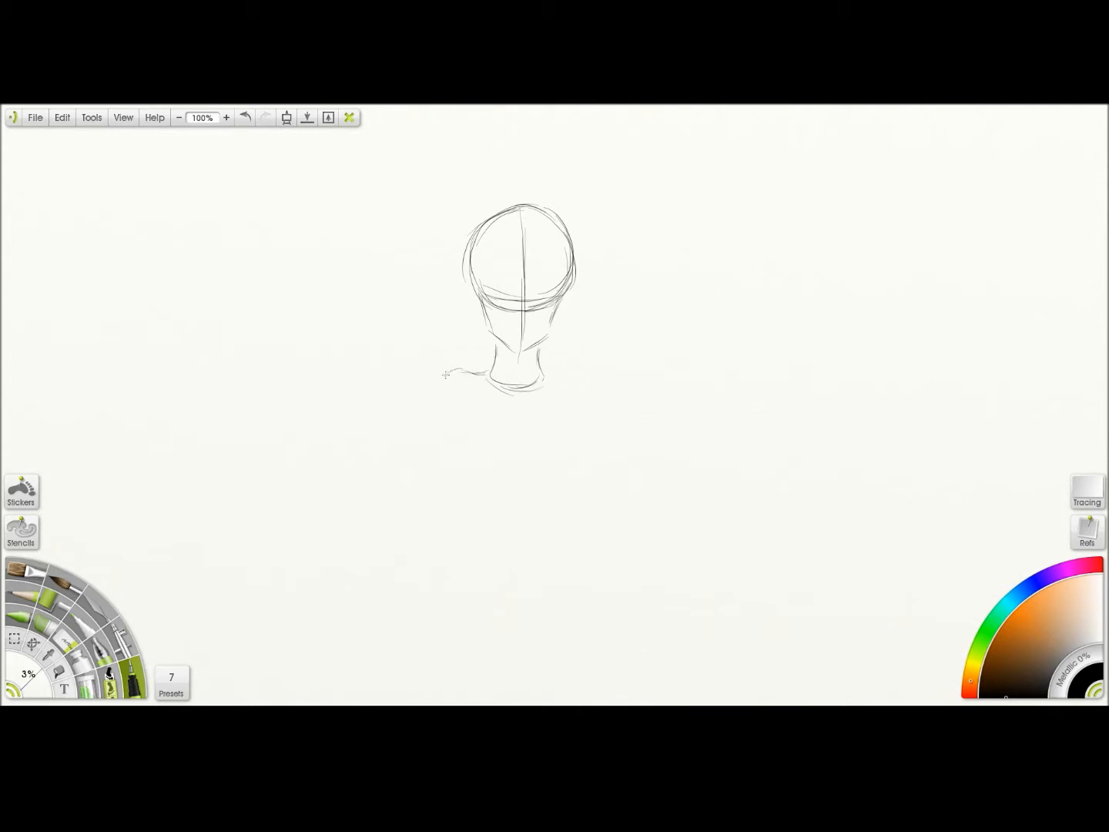
# Sketch the sides and lower edge of the torso and add a rounded shoulder shape on each side.
pyautogui.moveTo(579, 378); pyautogui.dragTo(556, 476)
pyautogui.moveTo(566, 448); pyautogui.dragTo(548, 495)
pyautogui.moveTo(582, 384); pyautogui.dragTo(552, 489)
pyautogui.moveTo(569, 462); pyautogui.dragTo(550, 500)
pyautogui.moveTo(460, 495); pyautogui.dragTo(549, 497)
pyautogui.moveTo(441, 379)
pyautogui.mouseDown()
pyautogui.moveTo(408, 399)
pyautogui.moveTo(422, 425)
pyautogui.mouseUp()
pyautogui.moveTo(611, 381)
pyautogui.mouseDown()
pyautogui.moveTo(592, 382)
pyautogui.moveTo(597, 427)
pyautogui.mouseUp()
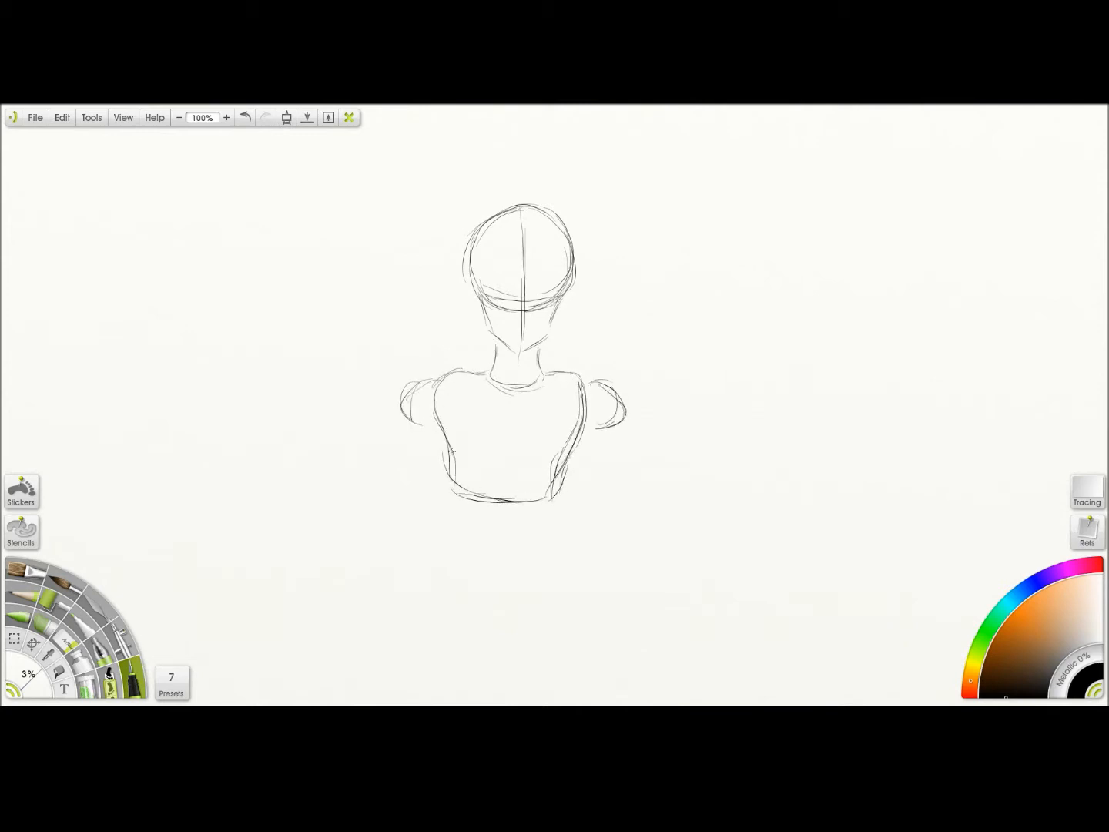
# Sketch the flaring outer contours beside the lower torso and reinforce its bottom curve.
pyautogui.moveTo(426, 447); pyautogui.dragTo(453, 499)
pyautogui.moveTo(591, 437); pyautogui.dragTo(548, 500)
pyautogui.moveTo(545, 503); pyautogui.dragTo(435, 486)
pyautogui.moveTo(440, 425); pyautogui.dragTo(430, 461)
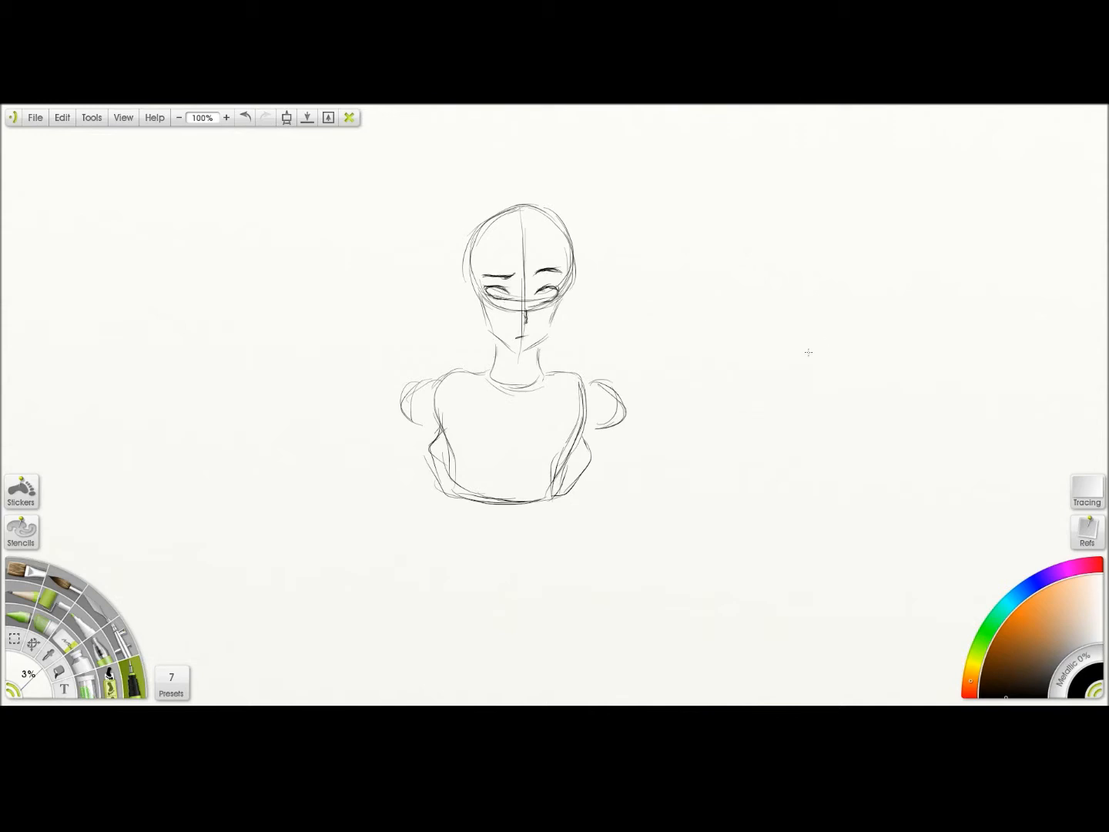
# Redraw the jawline, chin and both sides of the face with darker strokes.
pyautogui.moveTo(551, 328)
pyautogui.mouseDown()
pyautogui.moveTo(560, 237)
pyautogui.moveTo(554, 316)
pyautogui.mouseUp()
pyautogui.moveTo(491, 336); pyautogui.dragTo(516, 353)
pyautogui.moveTo(613, 173)
pyautogui.mouseDown()
pyautogui.moveTo(932, 223)
pyautogui.moveTo(932, 259)
pyautogui.mouseUp()
pyautogui.moveTo(578, 316); pyautogui.dragTo(607, 270)
pyautogui.moveTo(614, 262); pyautogui.dragTo(575, 315)
# Sketch the first curved bangs across the forehead and hair locks framing the left side of the face.
pyautogui.moveTo(998, 219)
pyautogui.mouseDown()
pyautogui.moveTo(1010, 190)
pyautogui.moveTo(947, 260)
pyautogui.mouseUp()
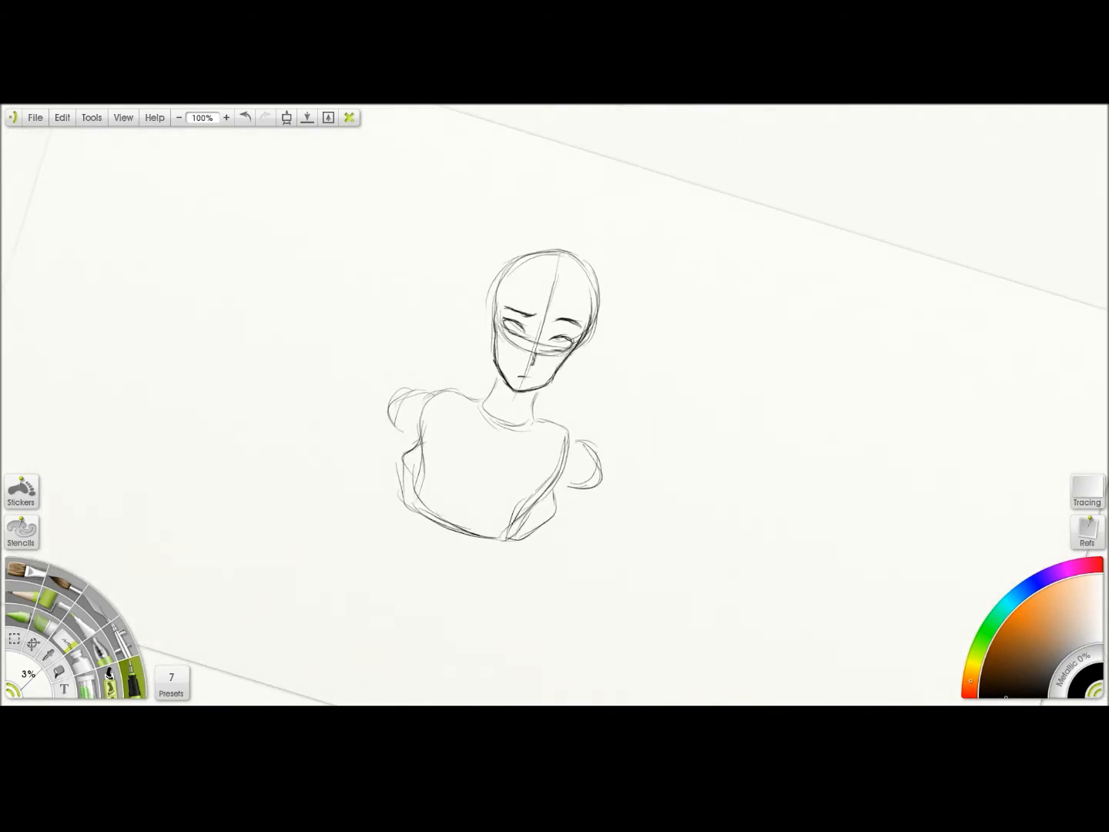
pyautogui.moveTo(1023, 363)
pyautogui.mouseDown()
pyautogui.moveTo(954, 225)
pyautogui.moveTo(1007, 107)
pyautogui.mouseUp()
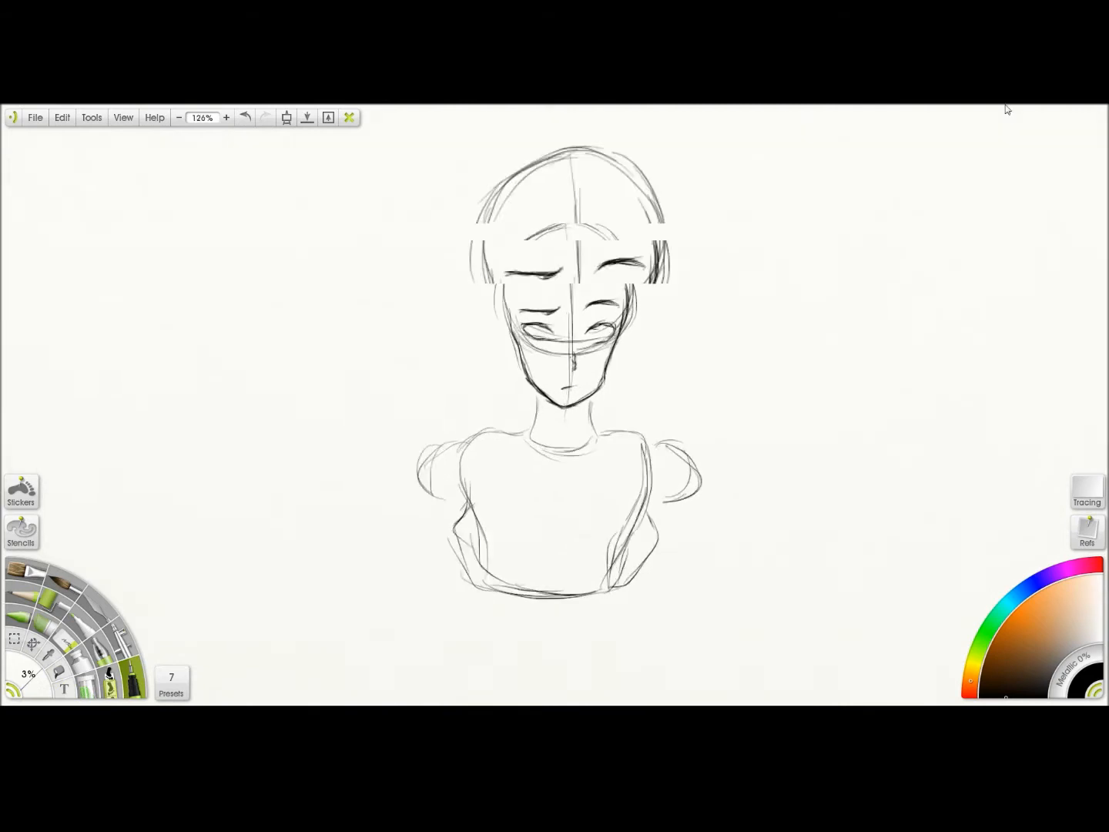
pyautogui.moveTo(931, 197); pyautogui.dragTo(892, 249)
pyautogui.moveTo(960, 217); pyautogui.dragTo(939, 265)
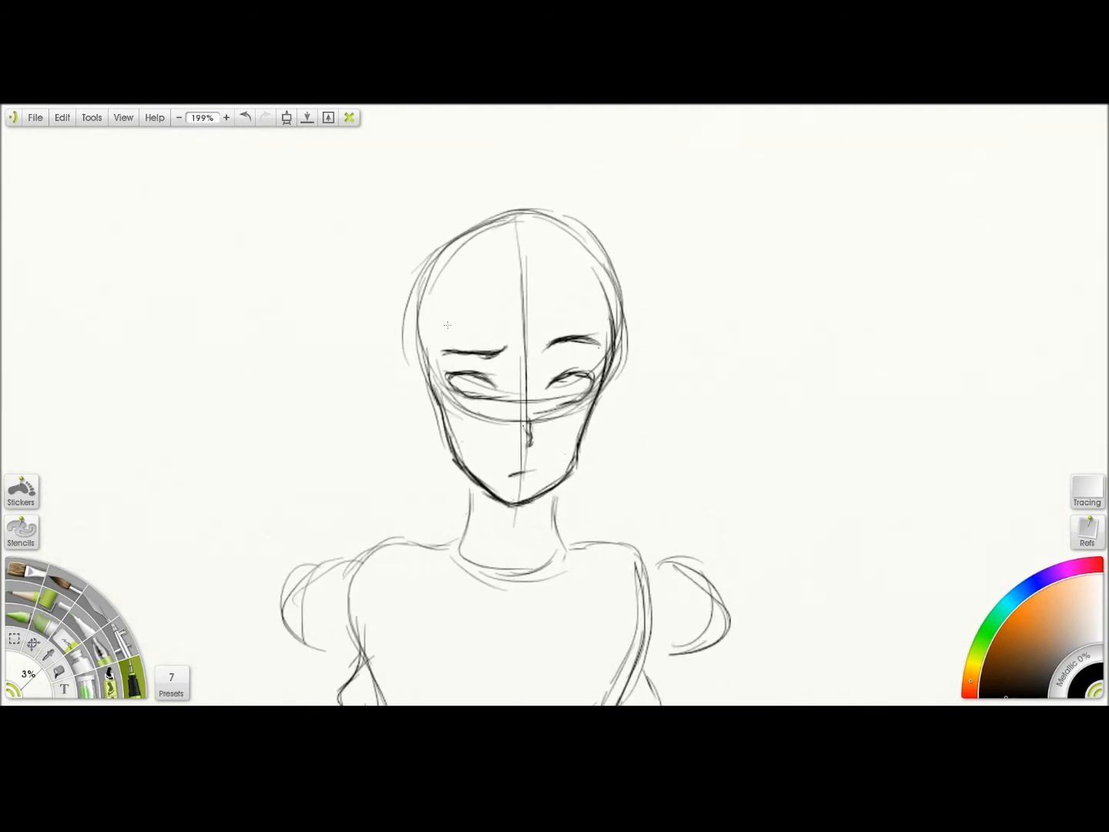
pyautogui.moveTo(503, 282)
pyautogui.mouseDown()
pyautogui.moveTo(482, 337)
pyautogui.moveTo(534, 345)
pyautogui.moveTo(520, 280)
pyautogui.moveTo(532, 353)
pyautogui.mouseUp()
pyautogui.moveTo(554, 277)
pyautogui.mouseDown()
pyautogui.moveTo(542, 349)
pyautogui.moveTo(553, 346)
pyautogui.mouseUp()
pyautogui.moveTo(466, 301); pyautogui.dragTo(452, 362)
pyautogui.moveTo(436, 300); pyautogui.dragTo(421, 412)
pyautogui.moveTo(407, 362); pyautogui.dragTo(462, 424)
# Add more strands to the bangs and draw the outer hair sweeping down past the left cheek.
pyautogui.moveTo(454, 323)
pyautogui.mouseDown()
pyautogui.moveTo(426, 412)
pyautogui.moveTo(443, 362)
pyautogui.mouseUp()
pyautogui.moveTo(534, 290); pyautogui.dragTo(531, 350)
pyautogui.moveTo(551, 266)
pyautogui.mouseDown()
pyautogui.moveTo(539, 357)
pyautogui.moveTo(557, 339)
pyautogui.mouseUp()
pyautogui.moveTo(579, 253); pyautogui.dragTo(567, 323)
pyautogui.moveTo(422, 273); pyautogui.dragTo(385, 402)
pyautogui.moveTo(416, 347)
pyautogui.mouseDown()
pyautogui.moveTo(433, 455)
pyautogui.moveTo(402, 468)
pyautogui.moveTo(443, 450)
pyautogui.moveTo(429, 408)
pyautogui.mouseUp()
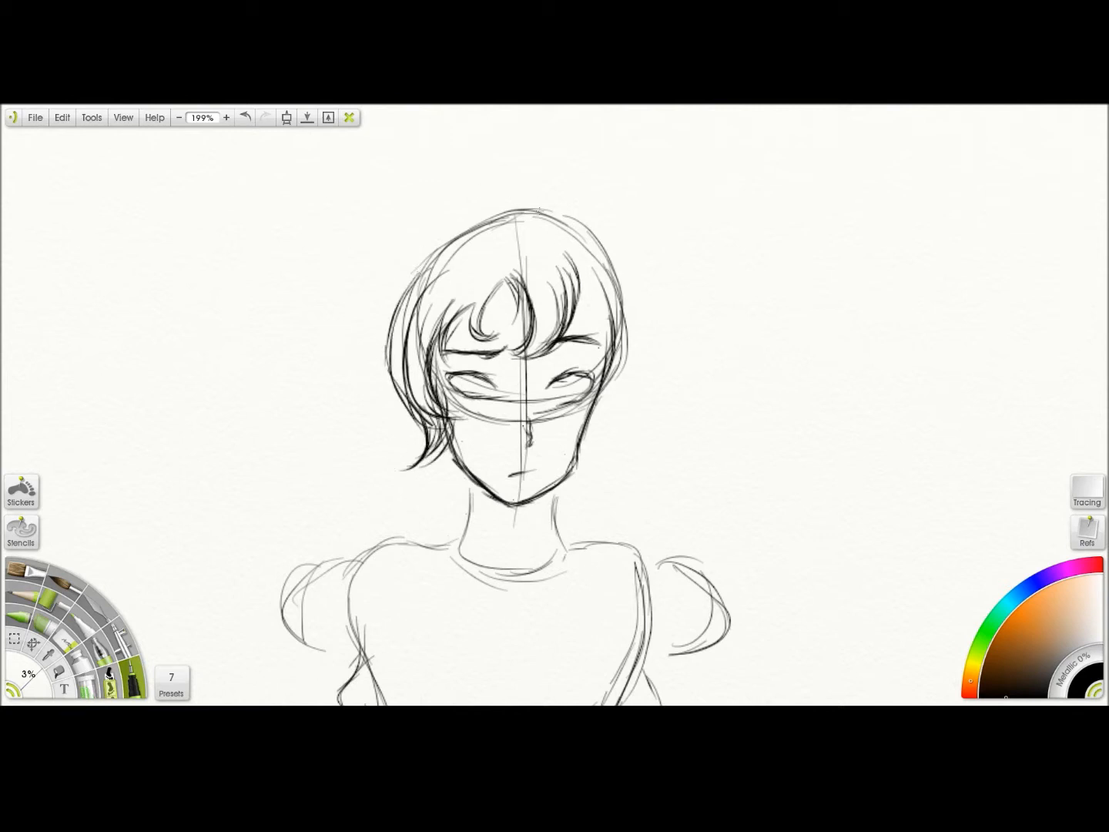
# Draw the central parting strand and the hair outline over the crown and down the right side of the head.
pyautogui.moveTo(510, 257)
pyautogui.mouseDown()
pyautogui.moveTo(497, 276)
pyautogui.moveTo(505, 324)
pyautogui.moveTo(481, 333)
pyautogui.mouseUp()
pyautogui.moveTo(480, 277); pyautogui.dragTo(493, 339)
pyautogui.moveTo(515, 227)
pyautogui.mouseDown()
pyautogui.moveTo(554, 201)
pyautogui.moveTo(585, 223)
pyautogui.mouseUp()
pyautogui.moveTo(525, 192); pyautogui.dragTo(628, 315)
pyautogui.moveTo(624, 224); pyautogui.dragTo(600, 378)
pyautogui.moveTo(613, 310)
pyautogui.mouseDown()
pyautogui.moveTo(607, 379)
pyautogui.moveTo(570, 357)
pyautogui.mouseUp()
pyautogui.moveTo(619, 312)
pyautogui.mouseDown()
pyautogui.moveTo(591, 435)
pyautogui.moveTo(656, 362)
pyautogui.moveTo(646, 354)
pyautogui.mouseUp()
pyautogui.click(66, 641)
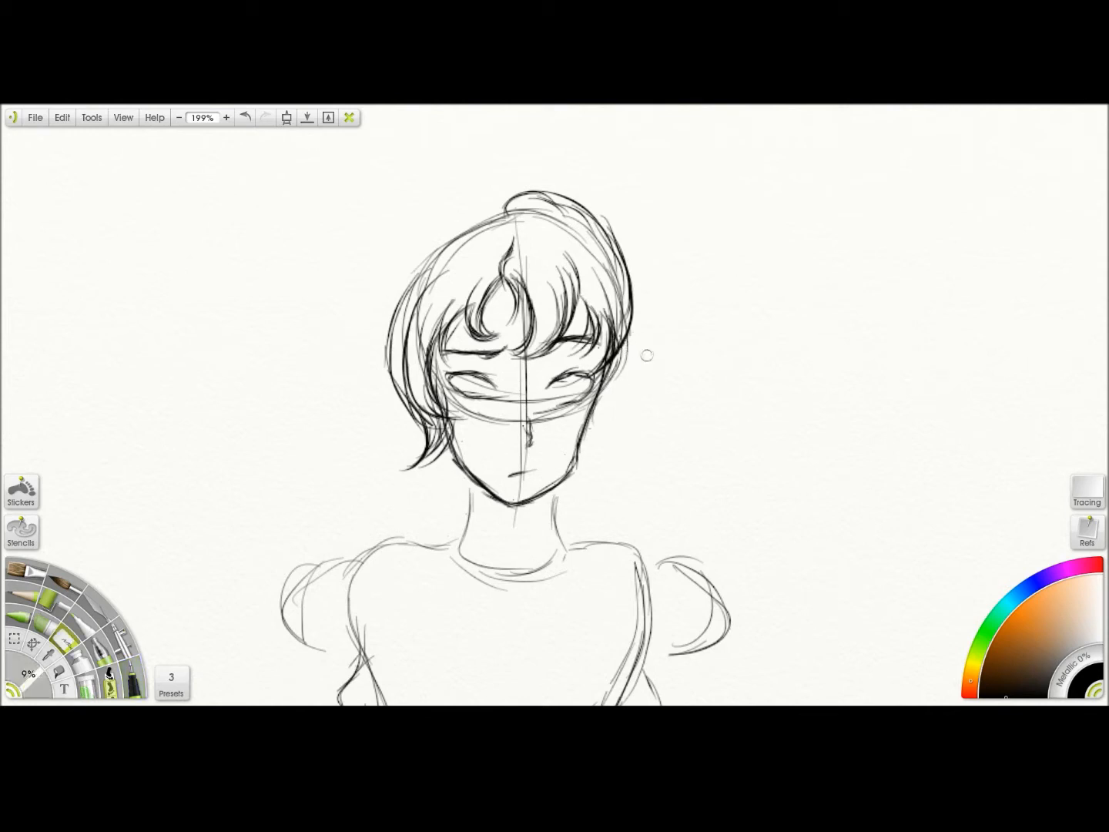
pyautogui.click(130, 677)
# Outline the crown's left half with bold strokes and build up the hair strands down the left side.
pyautogui.moveTo(506, 208)
pyautogui.mouseDown()
pyautogui.moveTo(469, 215)
pyautogui.moveTo(396, 277)
pyautogui.moveTo(501, 191)
pyautogui.moveTo(510, 197)
pyautogui.mouseUp()
pyautogui.scroll(-1, 454, 219)
pyautogui.moveTo(499, 190); pyautogui.dragTo(408, 241)
pyautogui.moveTo(465, 198)
pyautogui.mouseDown()
pyautogui.moveTo(390, 305)
pyautogui.moveTo(399, 384)
pyautogui.mouseUp()
pyautogui.hotkey('alt', 'Left')
pyautogui.moveTo(341, 455)
pyautogui.mouseDown()
pyautogui.moveTo(324, 398)
pyautogui.moveTo(396, 336)
pyautogui.moveTo(324, 425)
pyautogui.moveTo(339, 454)
pyautogui.mouseUp()
pyautogui.moveTo(949, 264); pyautogui.dragTo(932, 240)
pyautogui.moveTo(346, 306)
pyautogui.mouseDown()
pyautogui.moveTo(334, 416)
pyautogui.moveTo(344, 434)
pyautogui.mouseUp()
pyautogui.moveTo(355, 371)
pyautogui.mouseDown()
pyautogui.moveTo(372, 465)
pyautogui.moveTo(388, 484)
pyautogui.mouseUp()
pyautogui.moveTo(371, 381); pyautogui.dragTo(419, 484)
# Darken the central parting strand and add hair strands above the right eye and along the head's right edge.
pyautogui.moveTo(997, 224); pyautogui.dragTo(716, 155)
pyautogui.moveTo(515, 243); pyautogui.dragTo(524, 306)
pyautogui.moveTo(527, 208); pyautogui.dragTo(510, 251)
pyautogui.moveTo(532, 181); pyautogui.dragTo(523, 194)
pyautogui.moveTo(573, 215)
pyautogui.mouseDown()
pyautogui.moveTo(592, 276)
pyautogui.moveTo(589, 323)
pyautogui.mouseUp()
pyautogui.moveTo(566, 327); pyautogui.dragTo(547, 339)
pyautogui.moveTo(583, 271); pyautogui.dragTo(608, 347)
pyautogui.moveTo(586, 368); pyautogui.dragTo(616, 342)
pyautogui.moveTo(620, 288); pyautogui.dragTo(633, 339)
pyautogui.moveTo(612, 178)
pyautogui.mouseDown()
pyautogui.moveTo(655, 331)
pyautogui.moveTo(626, 363)
pyautogui.mouseUp()
pyautogui.moveTo(419, 304)
pyautogui.mouseDown()
pyautogui.moveTo(405, 379)
pyautogui.moveTo(443, 375)
pyautogui.moveTo(420, 439)
pyautogui.moveTo(393, 445)
pyautogui.mouseUp()
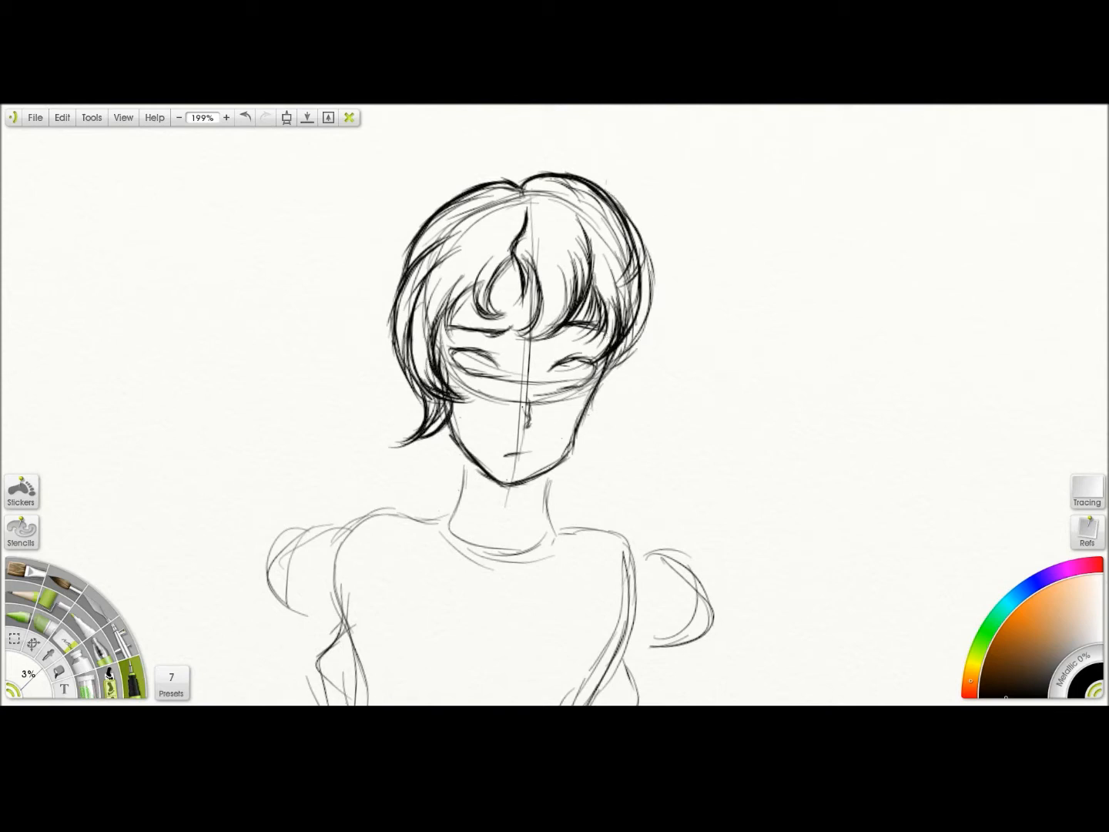
# Thicken the curled bangs over the forehead and add volume to the outer hair on the right side.
pyautogui.moveTo(489, 276)
pyautogui.mouseDown()
pyautogui.moveTo(472, 315)
pyautogui.moveTo(503, 317)
pyautogui.mouseUp()
pyautogui.moveTo(517, 259)
pyautogui.mouseDown()
pyautogui.moveTo(490, 296)
pyautogui.moveTo(493, 311)
pyautogui.mouseUp()
pyautogui.moveTo(531, 254); pyautogui.dragTo(514, 307)
pyautogui.moveTo(545, 260)
pyautogui.mouseDown()
pyautogui.moveTo(532, 329)
pyautogui.moveTo(508, 341)
pyautogui.mouseUp()
pyautogui.moveTo(543, 328); pyautogui.dragTo(569, 336)
pyautogui.moveTo(619, 202); pyautogui.dragTo(621, 288)
pyautogui.moveTo(639, 237); pyautogui.dragTo(637, 332)
pyautogui.moveTo(655, 286); pyautogui.dragTo(618, 373)
pyautogui.moveTo(644, 315); pyautogui.dragTo(595, 396)
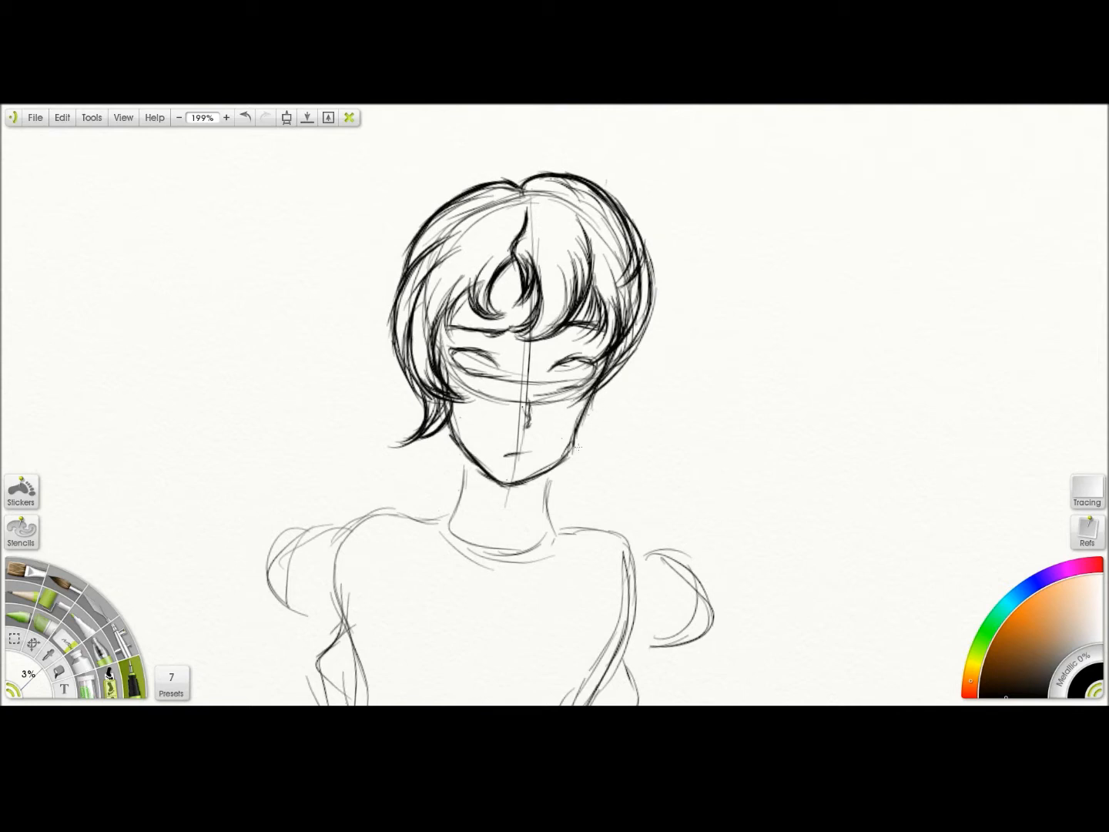
# Draw a curly hair lock beside the right cheek and darken both sides of the neck.
pyautogui.moveTo(594, 392)
pyautogui.mouseDown()
pyautogui.moveTo(581, 436)
pyautogui.moveTo(622, 411)
pyautogui.moveTo(590, 422)
pyautogui.mouseUp()
pyautogui.moveTo(592, 409)
pyautogui.mouseDown()
pyautogui.moveTo(615, 423)
pyautogui.moveTo(619, 407)
pyautogui.mouseUp()
pyautogui.moveTo(595, 395)
pyautogui.mouseDown()
pyautogui.moveTo(620, 405)
pyautogui.moveTo(556, 465)
pyautogui.moveTo(589, 435)
pyautogui.mouseUp()
pyautogui.moveTo(602, 388); pyautogui.dragTo(555, 453)
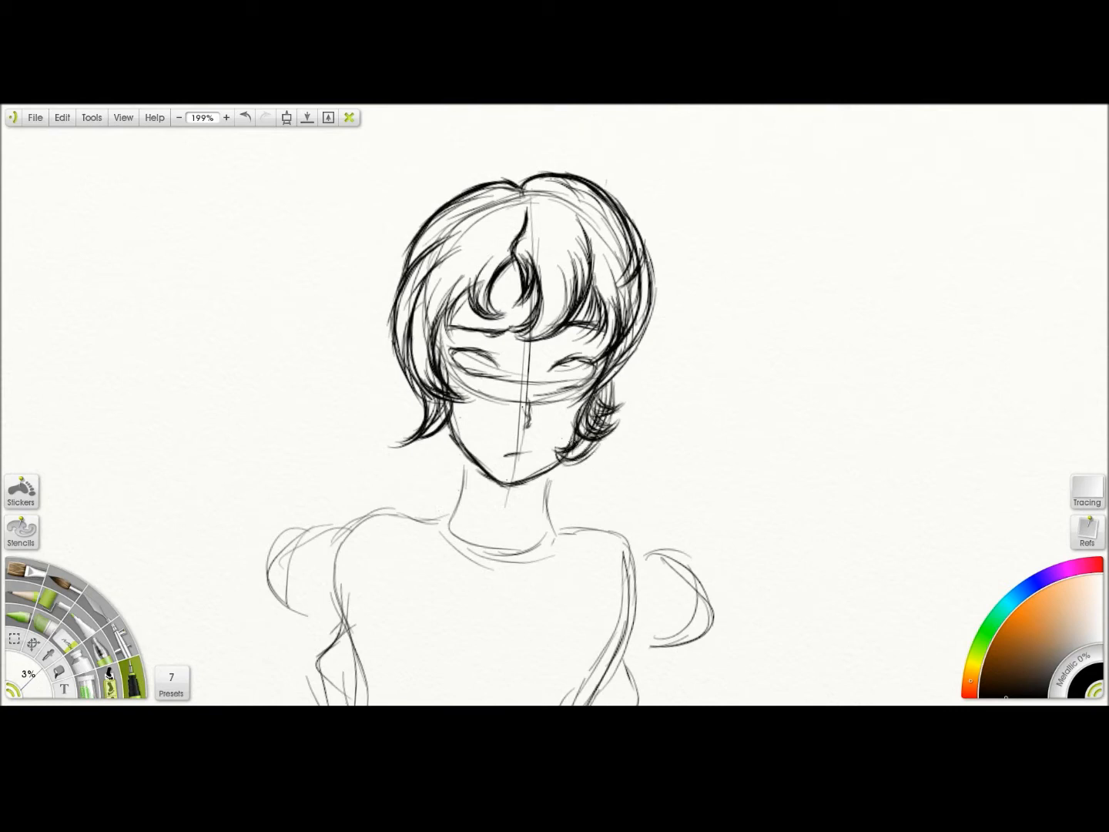
pyautogui.moveTo(467, 453); pyautogui.dragTo(450, 530)
pyautogui.moveTo(556, 468); pyautogui.dragTo(548, 533)
# Lengthen the right-side hair with strands falling to jaw level and small outward flicks at the tips.
pyautogui.moveTo(962, 208)
pyautogui.mouseDown()
pyautogui.moveTo(981, 196)
pyautogui.moveTo(966, 191)
pyautogui.mouseUp()
pyautogui.moveTo(639, 330); pyautogui.dragTo(609, 414)
pyautogui.moveTo(637, 345); pyautogui.dragTo(580, 450)
pyautogui.moveTo(637, 361)
pyautogui.mouseDown()
pyautogui.moveTo(583, 445)
pyautogui.moveTo(620, 453)
pyautogui.mouseUp()
pyautogui.moveTo(616, 443); pyautogui.dragTo(586, 456)
pyautogui.moveTo(648, 339); pyautogui.dragTo(627, 371)
pyautogui.moveTo(656, 308); pyautogui.dragTo(642, 352)
pyautogui.moveTo(665, 279); pyautogui.dragTo(640, 356)
pyautogui.moveTo(655, 329); pyautogui.dragTo(631, 371)
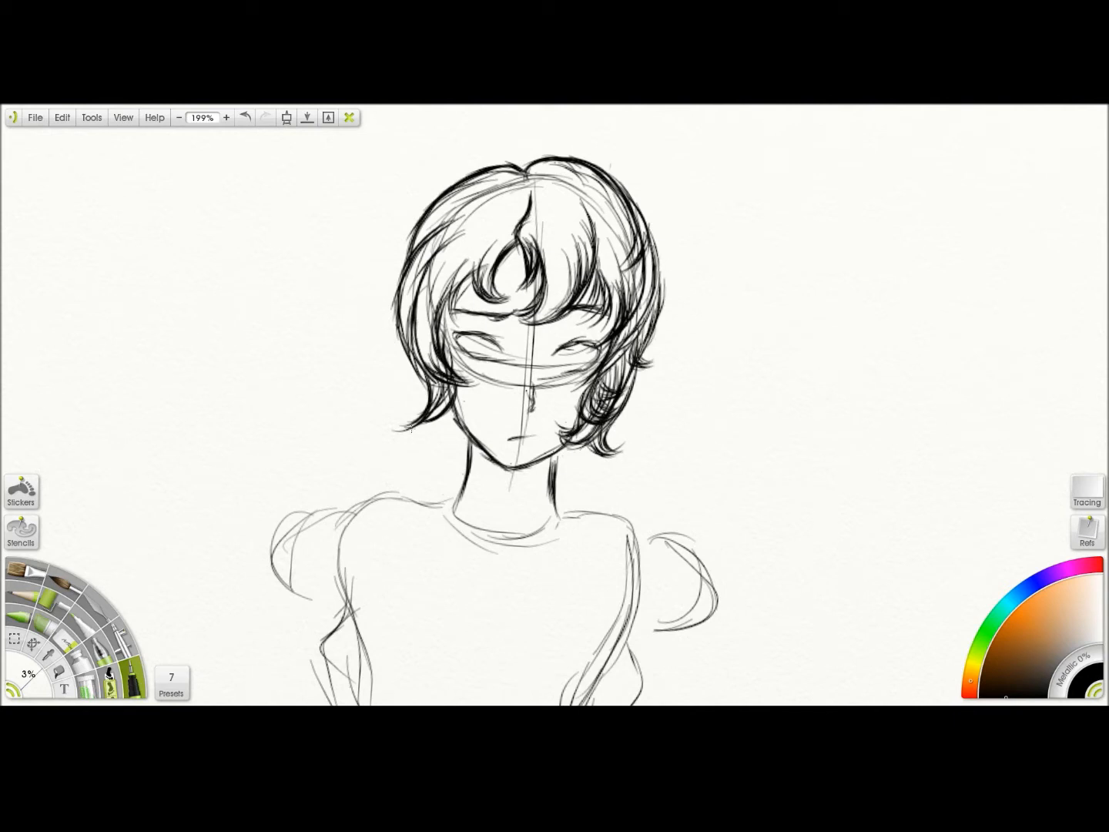
# Add small curls behind the jaw on both sides of the neck and reinforce the jaw's left edge and chin.
pyautogui.moveTo(461, 426)
pyautogui.mouseDown()
pyautogui.moveTo(446, 448)
pyautogui.moveTo(475, 449)
pyautogui.mouseUp()
pyautogui.moveTo(573, 448); pyautogui.dragTo(565, 471)
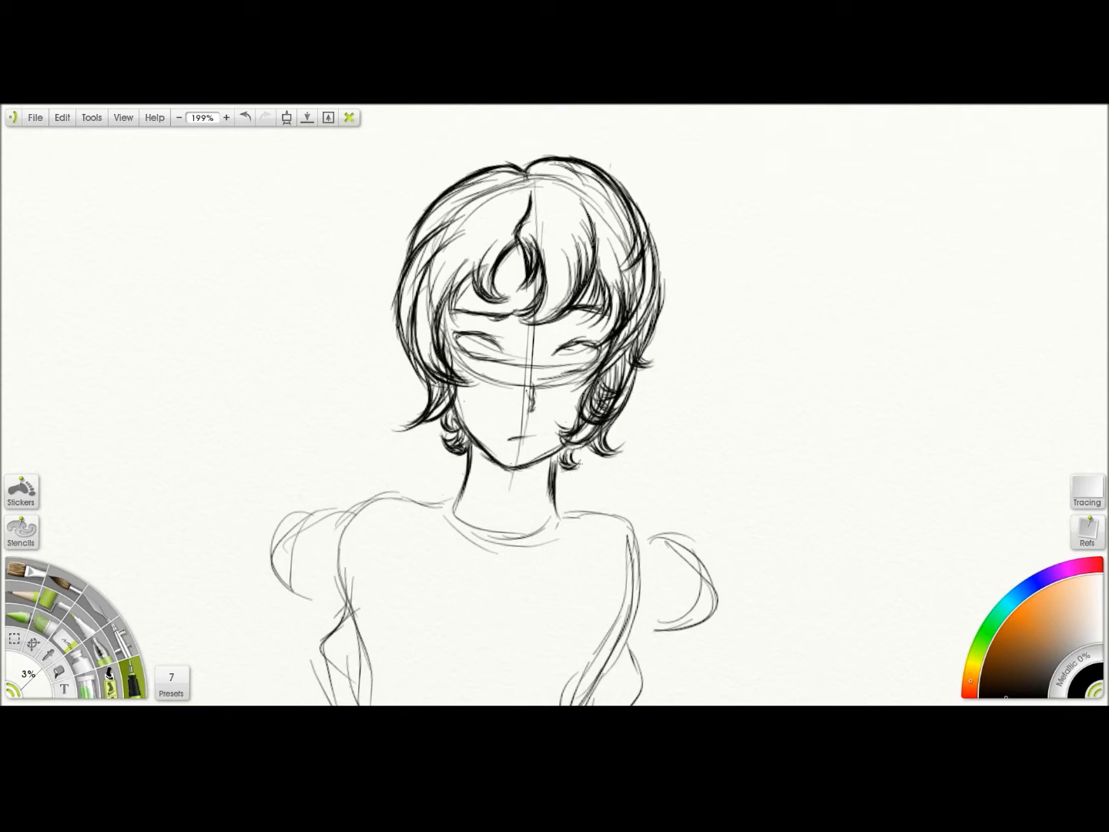
pyautogui.moveTo(989, 200)
pyautogui.mouseDown()
pyautogui.moveTo(901, 211)
pyautogui.moveTo(1056, 249)
pyautogui.mouseUp()
pyautogui.moveTo(479, 298)
pyautogui.mouseDown()
pyautogui.moveTo(458, 352)
pyautogui.moveTo(468, 404)
pyautogui.mouseUp()
pyautogui.moveTo(465, 370); pyautogui.dragTo(496, 436)
pyautogui.moveTo(521, 441); pyautogui.dragTo(513, 455)
pyautogui.click(1031, 369)
pyautogui.click(1030, 370)
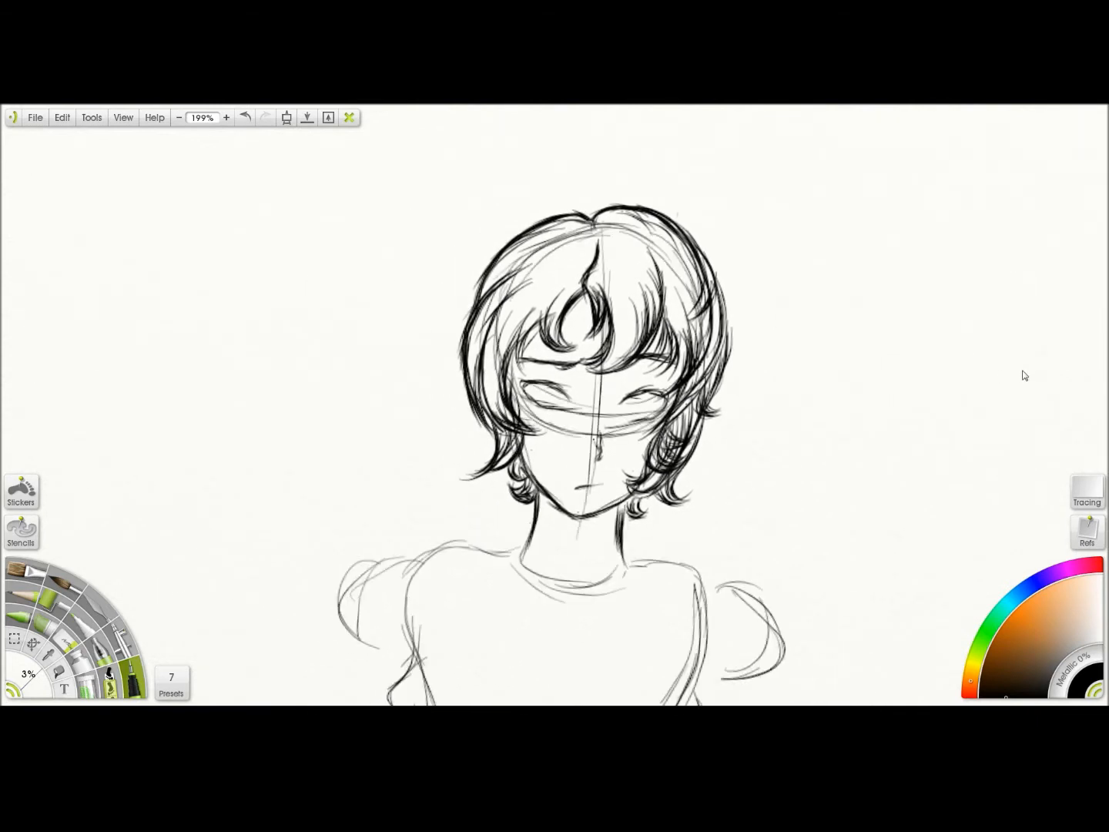
# Refine the outlines of both eyes with added lid strokes.
pyautogui.moveTo(649, 416); pyautogui.dragTo(670, 405)
pyautogui.moveTo(618, 419); pyautogui.dragTo(662, 414)
pyautogui.moveTo(565, 388); pyautogui.dragTo(572, 396)
# Darken the neck's two side contours where they run from the jaw down to the shoulders.
pyautogui.moveTo(987, 212); pyautogui.dragTo(981, 115)
pyautogui.click(1026, 330)
pyautogui.click(1026, 330)
pyautogui.moveTo(1017, 215); pyautogui.dragTo(1028, 185)
pyautogui.moveTo(504, 347); pyautogui.dragTo(489, 427)
pyautogui.moveTo(586, 361); pyautogui.dragTo(600, 413)
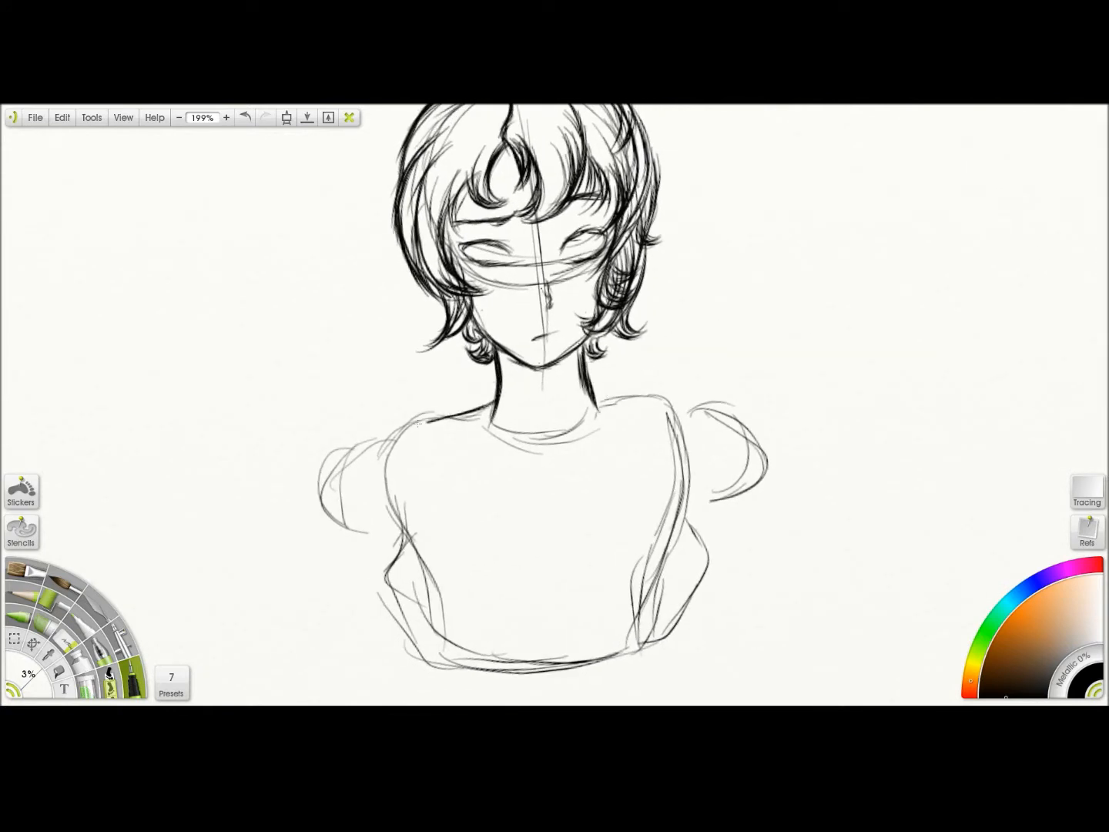
# Erase the rough torso sketch and the face's construction lines, keeping the hair, facial features and neck.
pyautogui.press('e')
pyautogui.moveTo(495, 399)
pyautogui.mouseDown()
pyautogui.moveTo(483, 410)
pyautogui.moveTo(475, 379)
pyautogui.mouseUp()
pyautogui.press('i')
pyautogui.click(1022, 374)
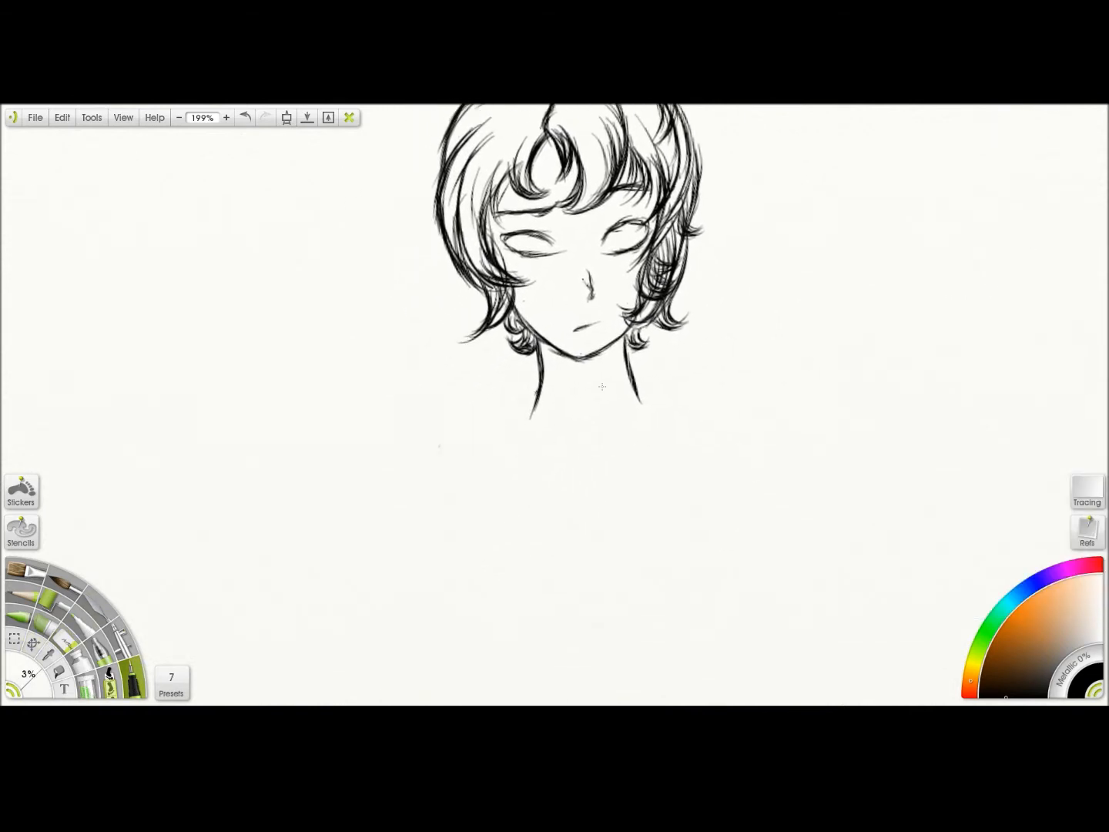
# Redraw the torso as a tapered outline meeting in a point below the chest, including the right shoulder slope.
pyautogui.moveTo(536, 392)
pyautogui.mouseDown()
pyautogui.moveTo(471, 528)
pyautogui.moveTo(585, 639)
pyautogui.mouseUp()
pyautogui.moveTo(635, 378)
pyautogui.mouseDown()
pyautogui.moveTo(704, 454)
pyautogui.moveTo(660, 596)
pyautogui.moveTo(597, 635)
pyautogui.mouseUp()
pyautogui.moveTo(638, 607); pyautogui.dragTo(583, 639)
pyautogui.moveTo(679, 372); pyautogui.dragTo(692, 416)
pyautogui.moveTo(675, 397); pyautogui.dragTo(710, 517)
pyautogui.moveTo(711, 441); pyautogui.dragTo(705, 542)
pyautogui.moveTo(715, 461); pyautogui.dragTo(664, 594)
pyautogui.moveTo(957, 210); pyautogui.dragTo(891, 216)
pyautogui.moveTo(564, 378); pyautogui.dragTo(638, 442)
pyautogui.moveTo(627, 426); pyautogui.dragTo(642, 474)
# Draw the left shoulder slope and a rounded sleeve shape beside the torso.
pyautogui.moveTo(993, 216); pyautogui.dragTo(1086, 204)
pyautogui.moveTo(498, 431)
pyautogui.mouseDown()
pyautogui.moveTo(445, 482)
pyautogui.moveTo(471, 515)
pyautogui.mouseUp()
pyautogui.moveTo(445, 451)
pyautogui.mouseDown()
pyautogui.moveTo(477, 517)
pyautogui.moveTo(492, 520)
pyautogui.mouseUp()
pyautogui.moveTo(505, 428); pyautogui.dragTo(475, 439)
pyautogui.moveTo(798, 358); pyautogui.dragTo(797, 336)
pyautogui.moveTo(515, 397); pyautogui.dragTo(479, 413)
# Draw a matching rounded sleeve shape on the right shoulder.
pyautogui.moveTo(953, 207); pyautogui.dragTo(863, 183)
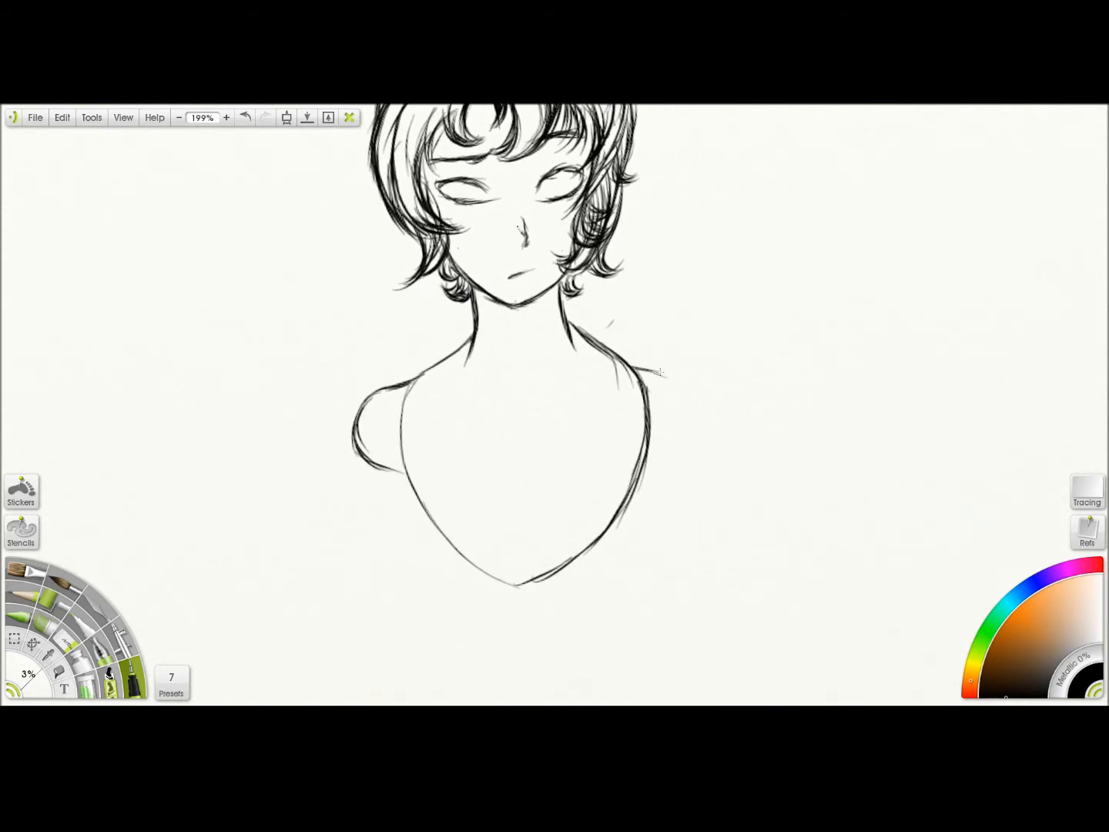
pyautogui.moveTo(660, 372)
pyautogui.mouseDown()
pyautogui.moveTo(692, 427)
pyautogui.moveTo(651, 453)
pyautogui.mouseUp()
pyautogui.moveTo(626, 356)
pyautogui.mouseDown()
pyautogui.moveTo(696, 420)
pyautogui.moveTo(667, 453)
pyautogui.mouseUp()
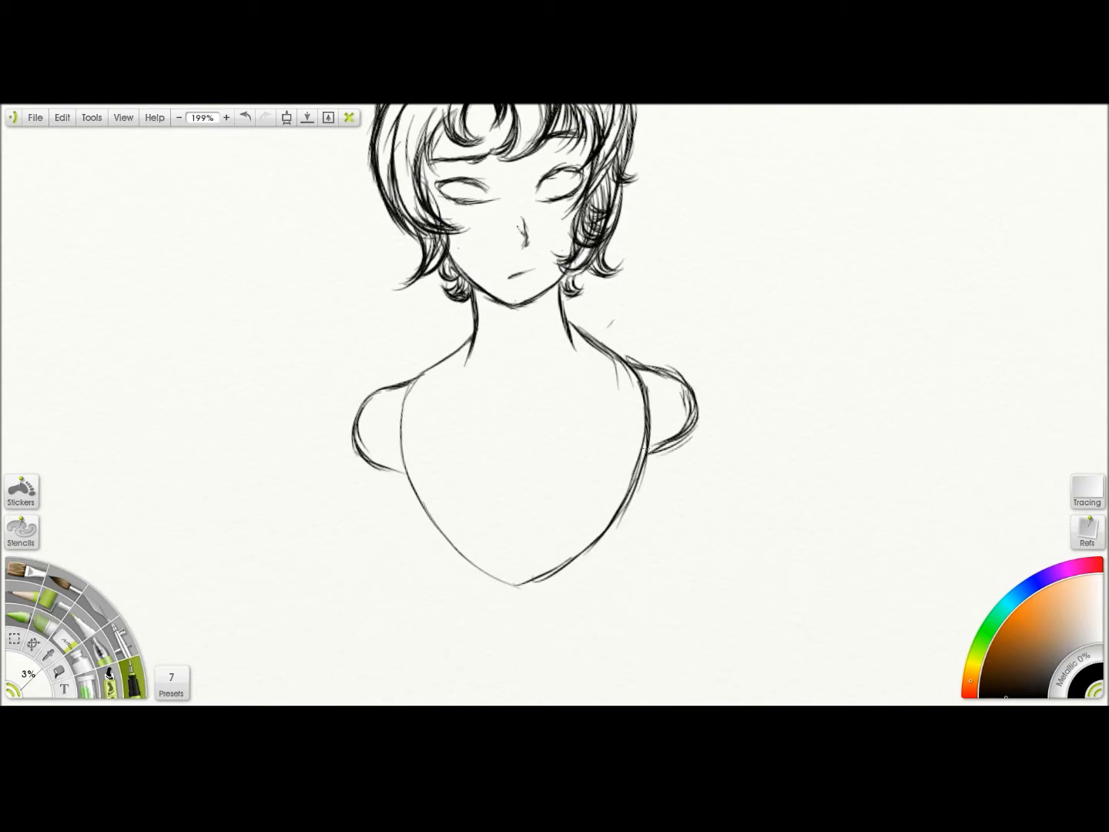
pyautogui.moveTo(667, 367); pyautogui.dragTo(678, 419)
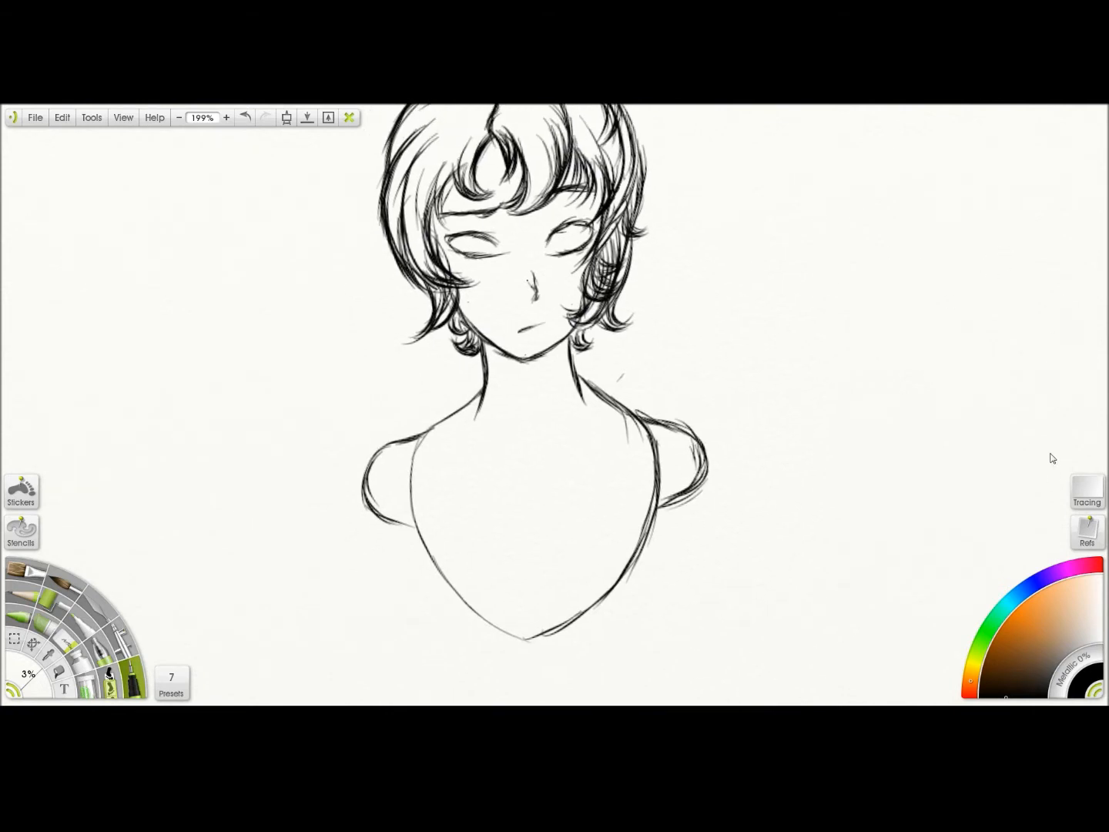
# Draw the irises in both eyes and sketch the two collarbones below the neck.
pyautogui.moveTo(480, 177); pyautogui.dragTo(476, 261)
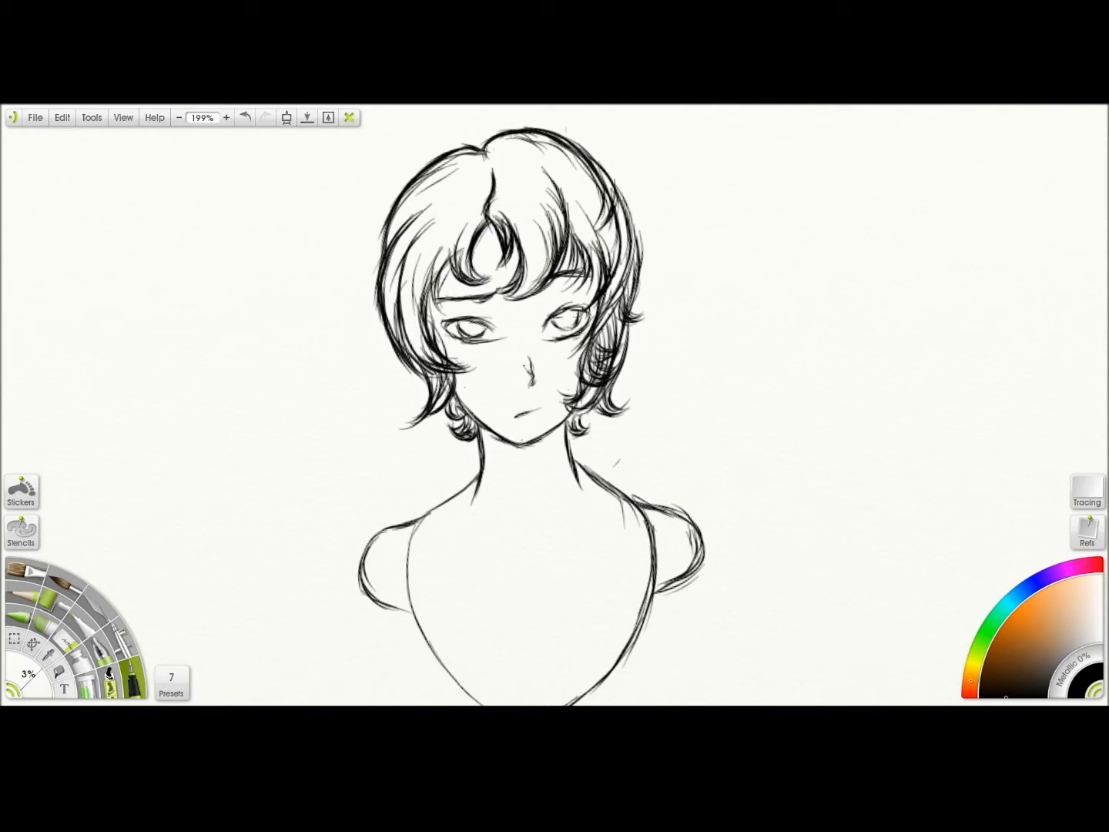
pyautogui.scroll(-5, 682, 366)
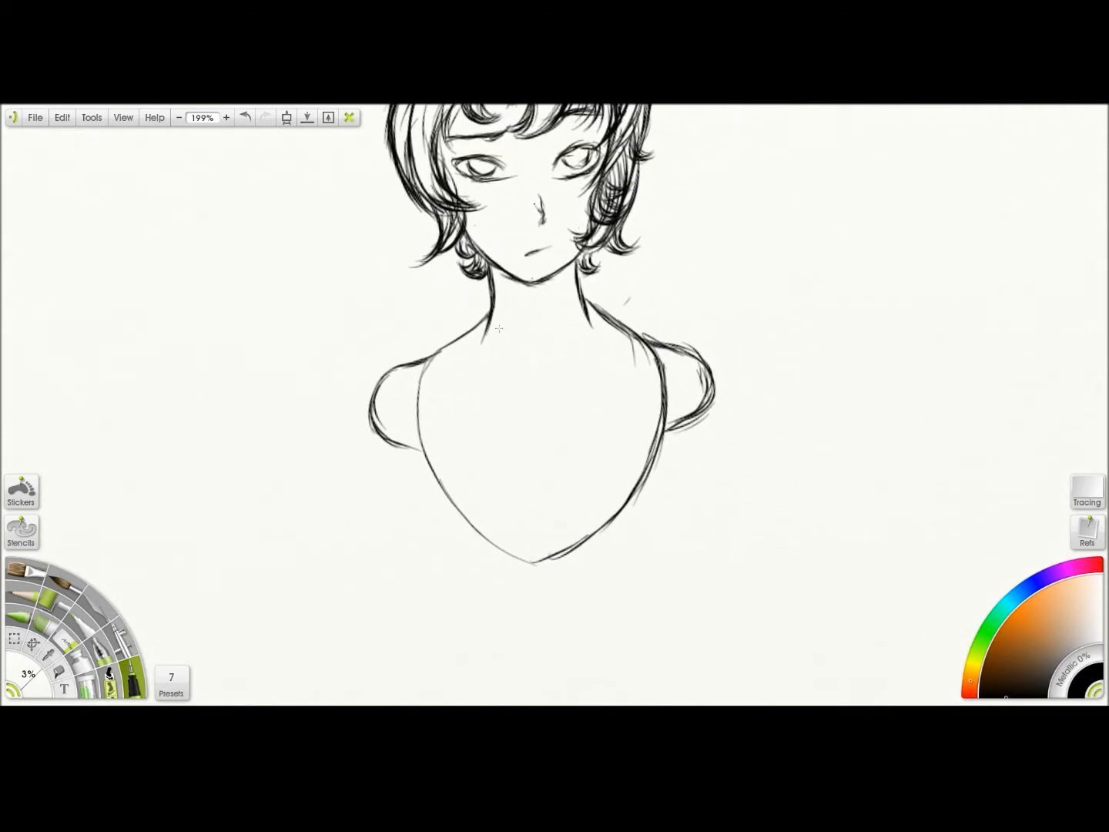
pyautogui.moveTo(518, 393); pyautogui.dragTo(453, 363)
pyautogui.moveTo(558, 398); pyautogui.dragTo(610, 376)
# Draw a heart-shaped neckline across the chest and darken the torso's side lines above it.
pyautogui.moveTo(541, 482)
pyautogui.mouseDown()
pyautogui.moveTo(424, 448)
pyautogui.moveTo(550, 487)
pyautogui.moveTo(652, 448)
pyautogui.moveTo(573, 459)
pyautogui.moveTo(545, 486)
pyautogui.moveTo(492, 454)
pyautogui.moveTo(455, 454)
pyautogui.mouseUp()
pyautogui.moveTo(434, 354); pyautogui.dragTo(420, 446)
pyautogui.moveTo(657, 350); pyautogui.dragTo(648, 442)
# Sketch the outer contours of both arms running down from the sleeves.
pyautogui.moveTo(947, 220)
pyautogui.mouseDown()
pyautogui.moveTo(880, 201)
pyautogui.moveTo(995, 245)
pyautogui.moveTo(950, 312)
pyautogui.moveTo(987, 185)
pyautogui.moveTo(1004, 202)
pyautogui.mouseUp()
pyautogui.moveTo(912, 205)
pyautogui.mouseDown()
pyautogui.moveTo(935, 128)
pyautogui.moveTo(908, 134)
pyautogui.mouseUp()
pyautogui.moveTo(971, 206); pyautogui.dragTo(972, 154)
pyautogui.moveTo(408, 378)
pyautogui.mouseDown()
pyautogui.moveTo(426, 449)
pyautogui.moveTo(468, 533)
pyautogui.mouseUp()
pyautogui.moveTo(714, 366)
pyautogui.mouseDown()
pyautogui.moveTo(705, 460)
pyautogui.moveTo(672, 532)
pyautogui.mouseUp()
# Draw the bodice's rounded sides and lower edge beneath the neckline.
pyautogui.moveTo(1056, 452); pyautogui.dragTo(988, 378)
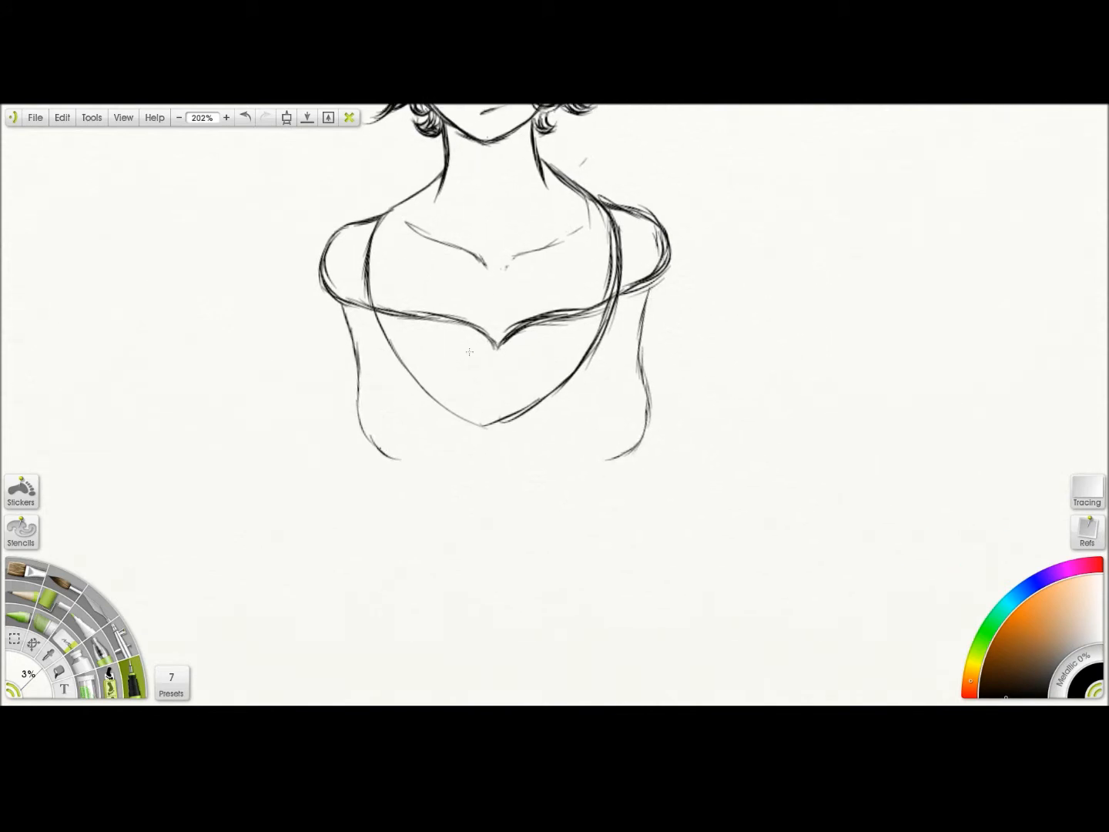
pyautogui.moveTo(372, 318)
pyautogui.mouseDown()
pyautogui.moveTo(371, 403)
pyautogui.moveTo(423, 438)
pyautogui.mouseUp()
pyautogui.moveTo(612, 309)
pyautogui.mouseDown()
pyautogui.moveTo(616, 366)
pyautogui.moveTo(562, 434)
pyautogui.mouseUp()
pyautogui.moveTo(423, 439); pyautogui.dragTo(549, 435)
pyautogui.moveTo(522, 439); pyautogui.dragTo(610, 418)
pyautogui.moveTo(616, 299)
pyautogui.mouseDown()
pyautogui.moveTo(631, 365)
pyautogui.moveTo(594, 429)
pyautogui.mouseUp()
pyautogui.moveTo(617, 302); pyautogui.dragTo(633, 360)
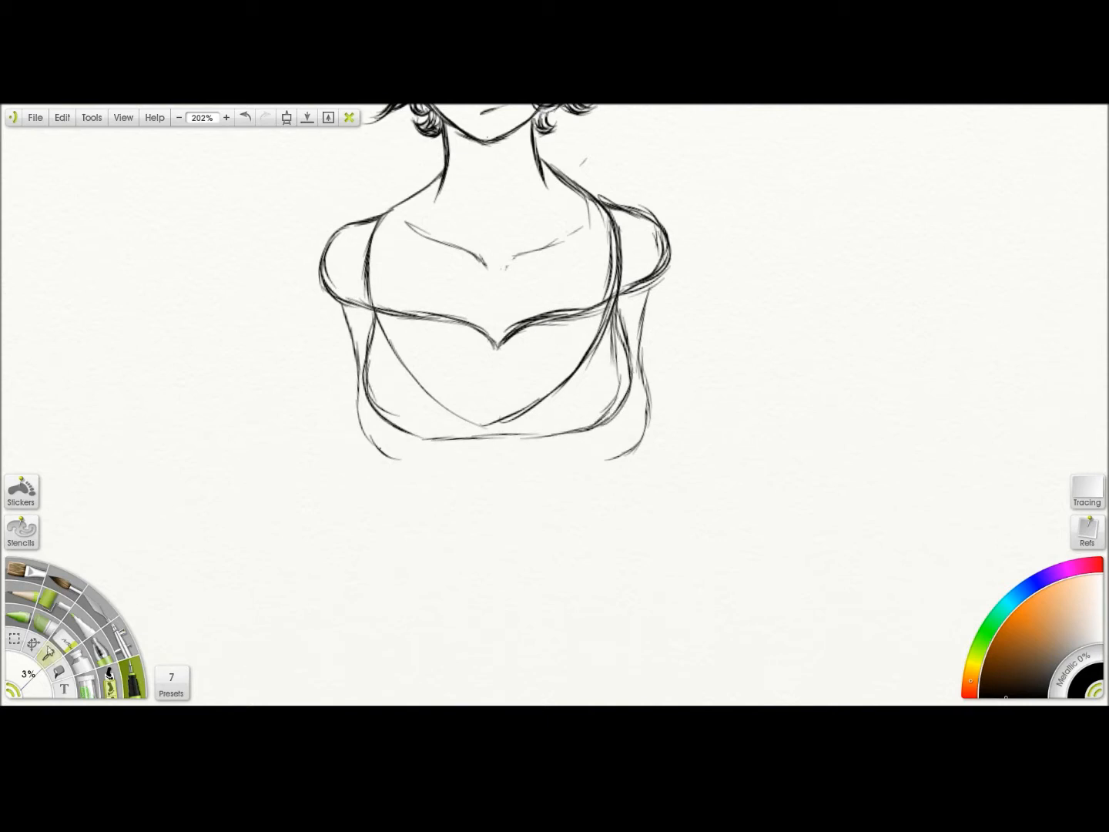
# Erase the pointed torso guideline inside the bodice below the neckline.
pyautogui.click(65, 642)
pyautogui.click(1031, 307)
pyautogui.click(1030, 307)
pyautogui.moveTo(378, 317)
pyautogui.mouseDown()
pyautogui.moveTo(392, 343)
pyautogui.moveTo(559, 390)
pyautogui.moveTo(570, 337)
pyautogui.mouseUp()
pyautogui.moveTo(969, 214); pyautogui.dragTo(1044, 359)
pyautogui.moveTo(1103, 154); pyautogui.dragTo(982, 215)
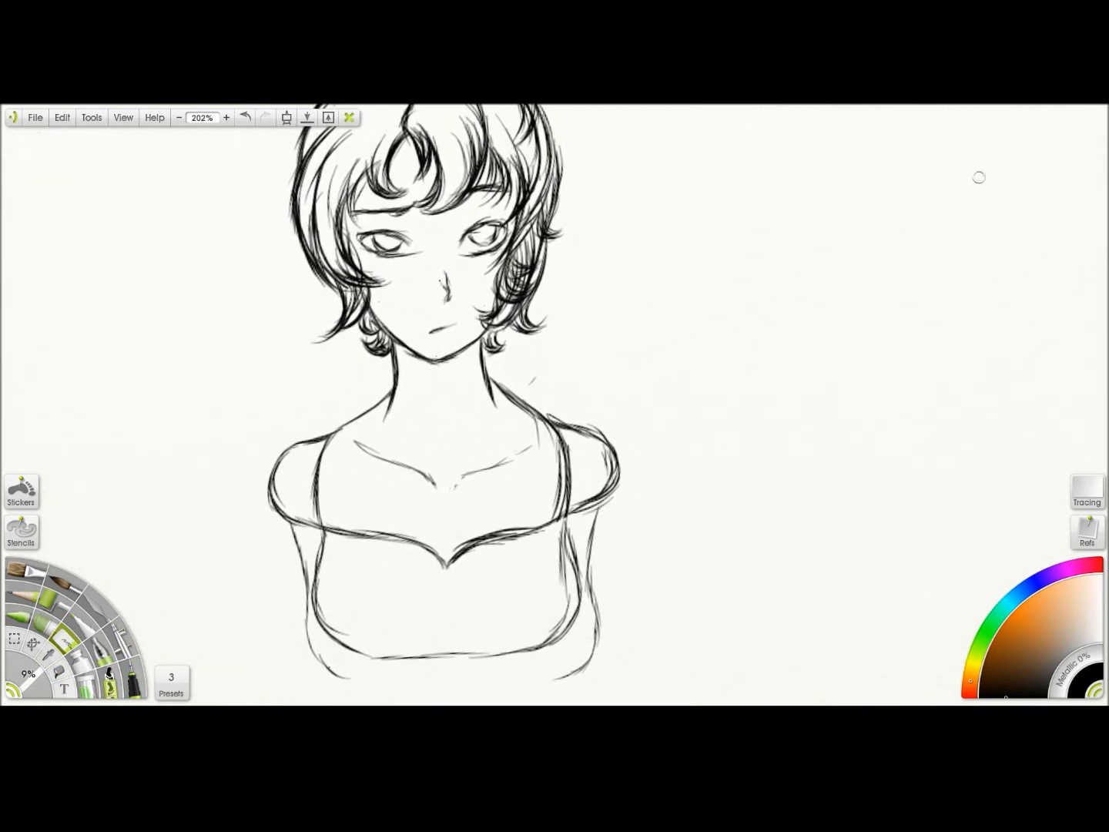
pyautogui.rightClick(1071, 279)
pyautogui.click(989, 456)
pyautogui.rightClick(1071, 307)
pyautogui.click(990, 484)
pyautogui.rightClick(1073, 353)
pyautogui.click(1067, 435)
pyautogui.moveTo(900, 225); pyautogui.dragTo(998, 246)
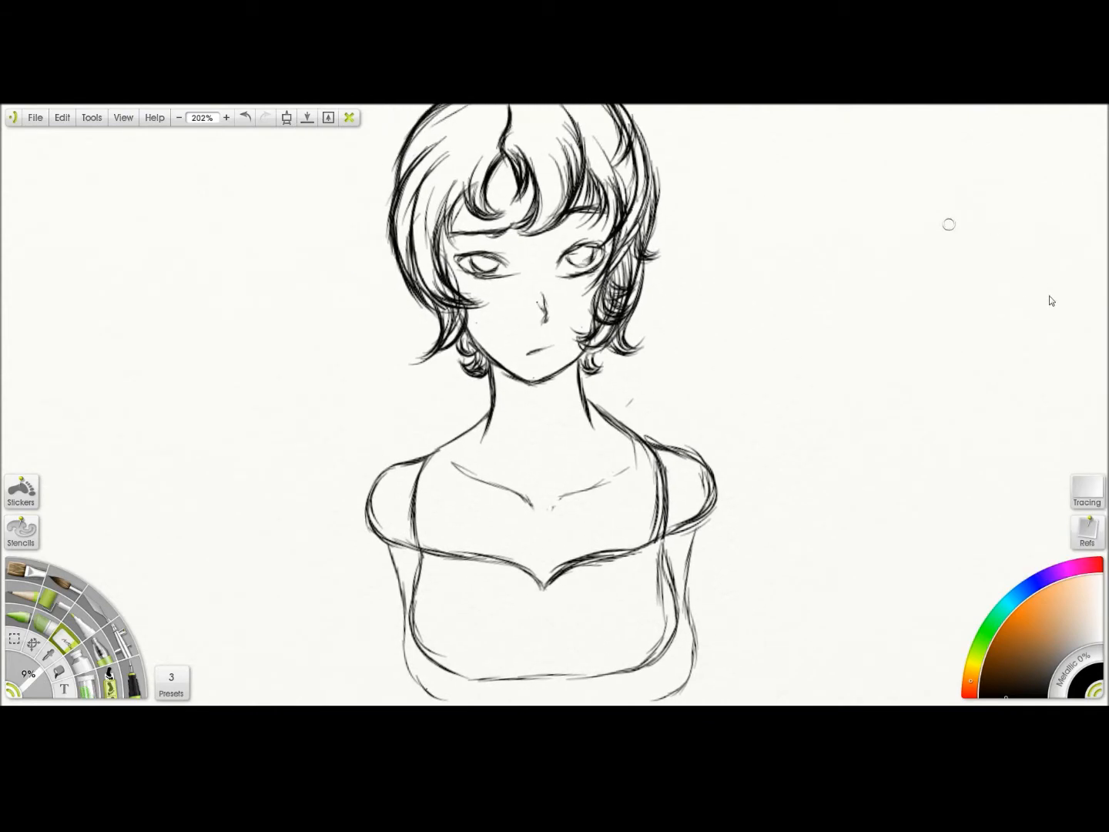
# Erase the stray dots beside the nose, on both cheeks and at the chin.
pyautogui.click(133, 681)
pyautogui.scroll(2, 884, 183)
pyautogui.moveTo(899, 161)
pyautogui.mouseDown()
pyautogui.moveTo(934, 301)
pyautogui.moveTo(949, 302)
pyautogui.mouseUp()
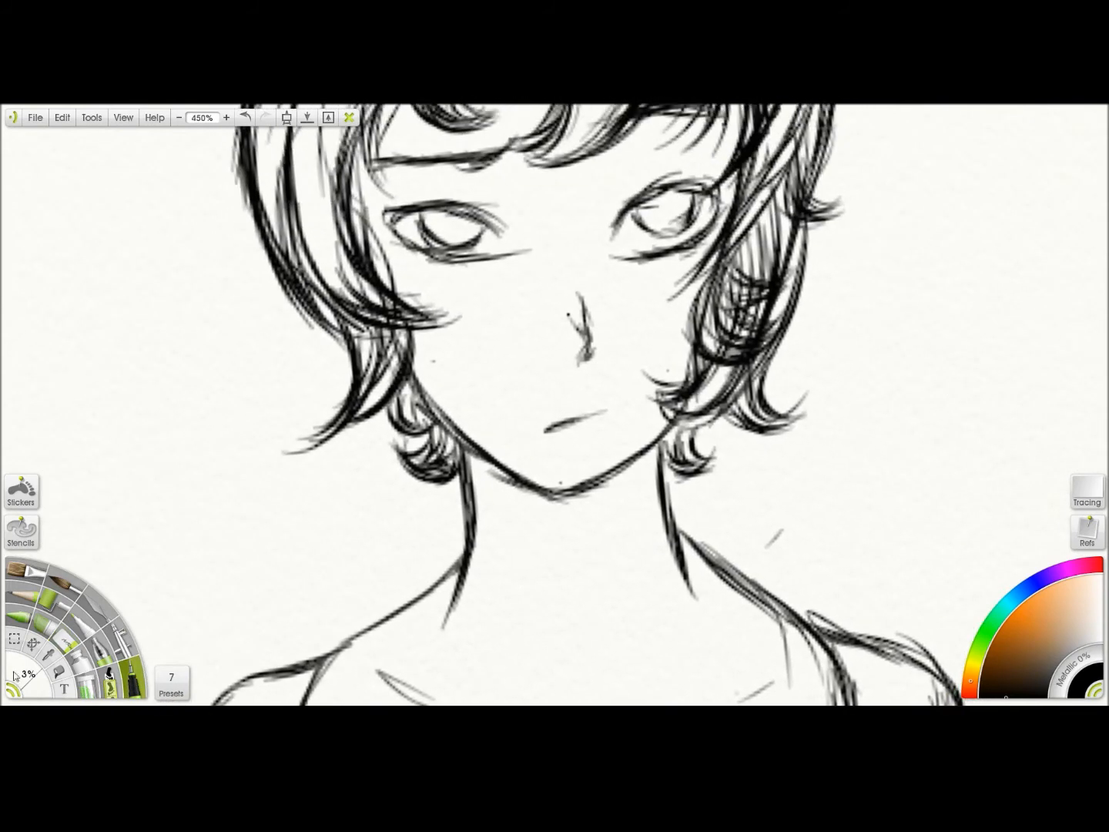
pyautogui.click(63, 641)
pyautogui.moveTo(40, 662); pyautogui.dragTo(27, 671)
pyautogui.moveTo(568, 314); pyautogui.dragTo(577, 334)
pyautogui.click(434, 360)
pyautogui.click(561, 482)
pyautogui.click(669, 371)
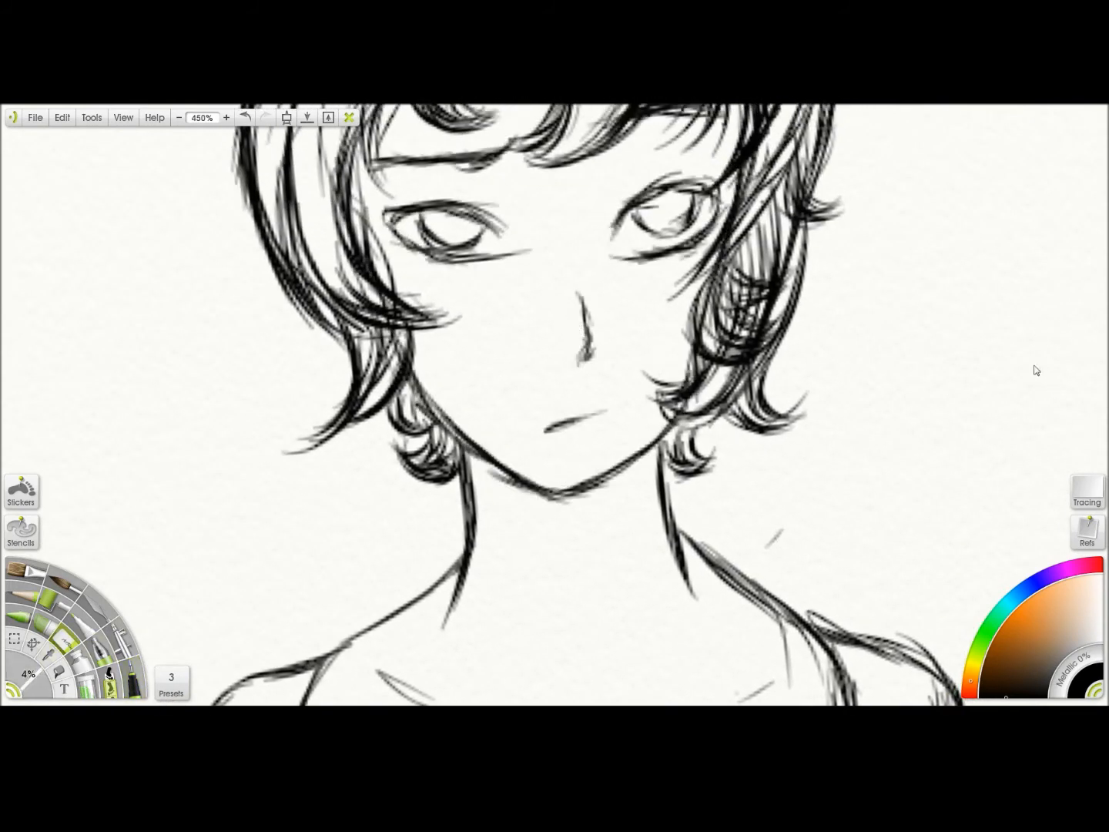
pyautogui.scroll(-4, 876, 263)
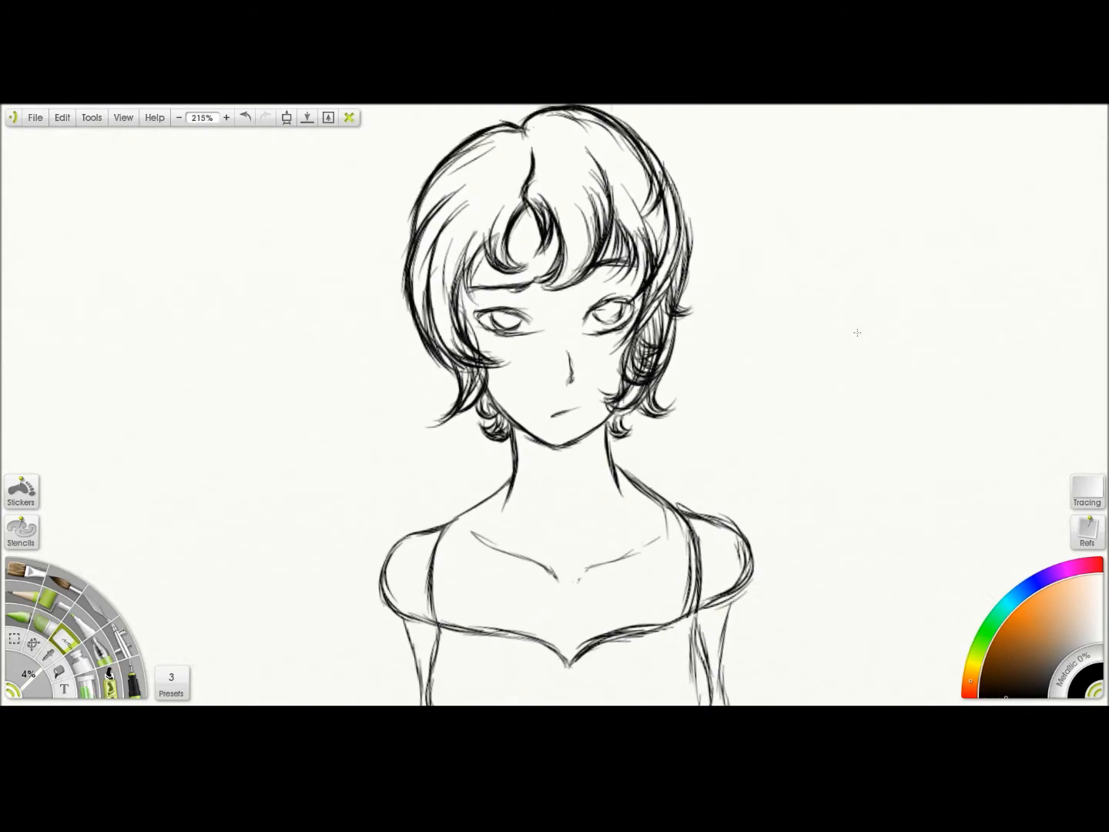
# Trace darker pen lines over the sides of the neck, the shoulders and the outer upper-arm contours.
pyautogui.scroll(-3, 869, 242)
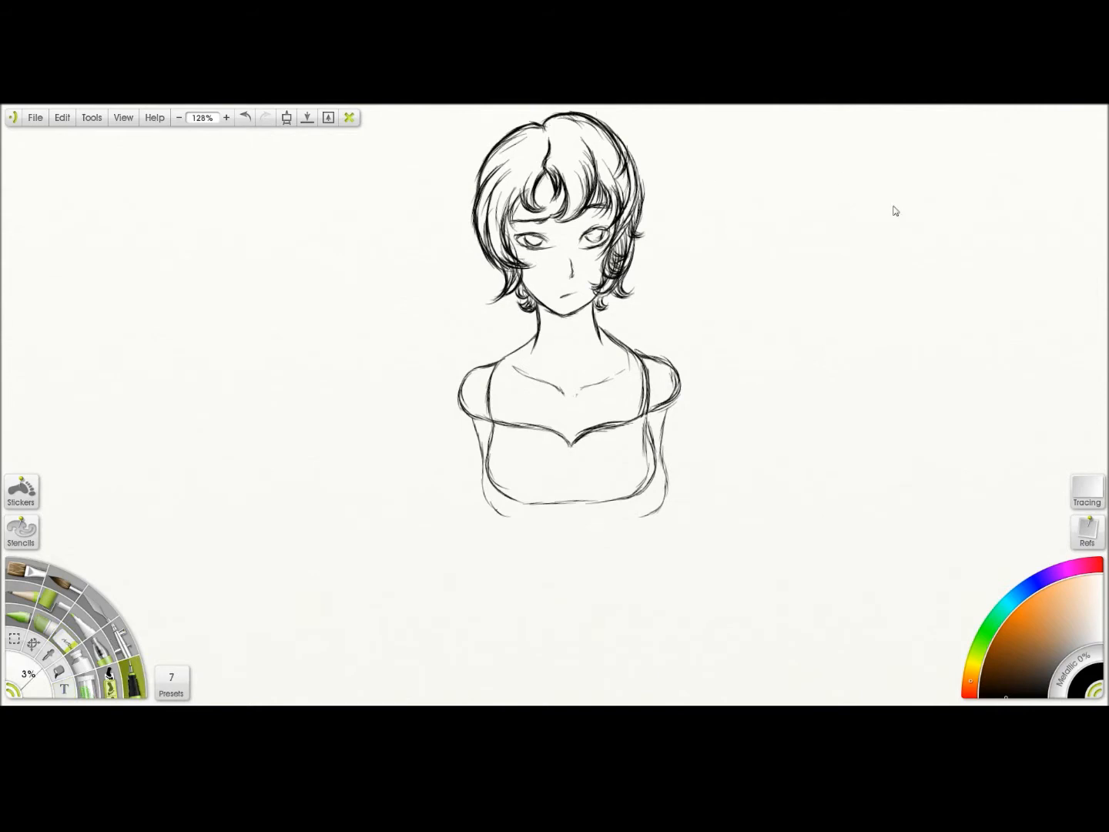
pyautogui.scroll(4, 893, 210)
pyautogui.moveTo(559, 226)
pyautogui.mouseDown()
pyautogui.moveTo(569, 287)
pyautogui.moveTo(551, 341)
pyautogui.mouseUp()
pyautogui.moveTo(679, 225); pyautogui.dragTo(705, 333)
pyautogui.moveTo(562, 293)
pyautogui.mouseDown()
pyautogui.moveTo(516, 336)
pyautogui.moveTo(447, 366)
pyautogui.moveTo(397, 416)
pyautogui.moveTo(400, 451)
pyautogui.mouseUp()
pyautogui.moveTo(889, 201)
pyautogui.mouseDown()
pyautogui.moveTo(494, 201)
pyautogui.moveTo(465, 264)
pyautogui.mouseUp()
pyautogui.moveTo(426, 315)
pyautogui.mouseDown()
pyautogui.moveTo(458, 296)
pyautogui.moveTo(559, 176)
pyautogui.mouseUp()
pyautogui.moveTo(477, 269); pyautogui.dragTo(547, 185)
pyautogui.moveTo(459, 292); pyautogui.dragTo(507, 247)
# Darken both collarbone lines and the rounded sides of the bodice with the pen.
pyautogui.moveTo(930, 201)
pyautogui.mouseDown()
pyautogui.moveTo(901, 254)
pyautogui.moveTo(774, 115)
pyautogui.mouseUp()
pyautogui.moveTo(577, 406); pyautogui.dragTo(578, 383)
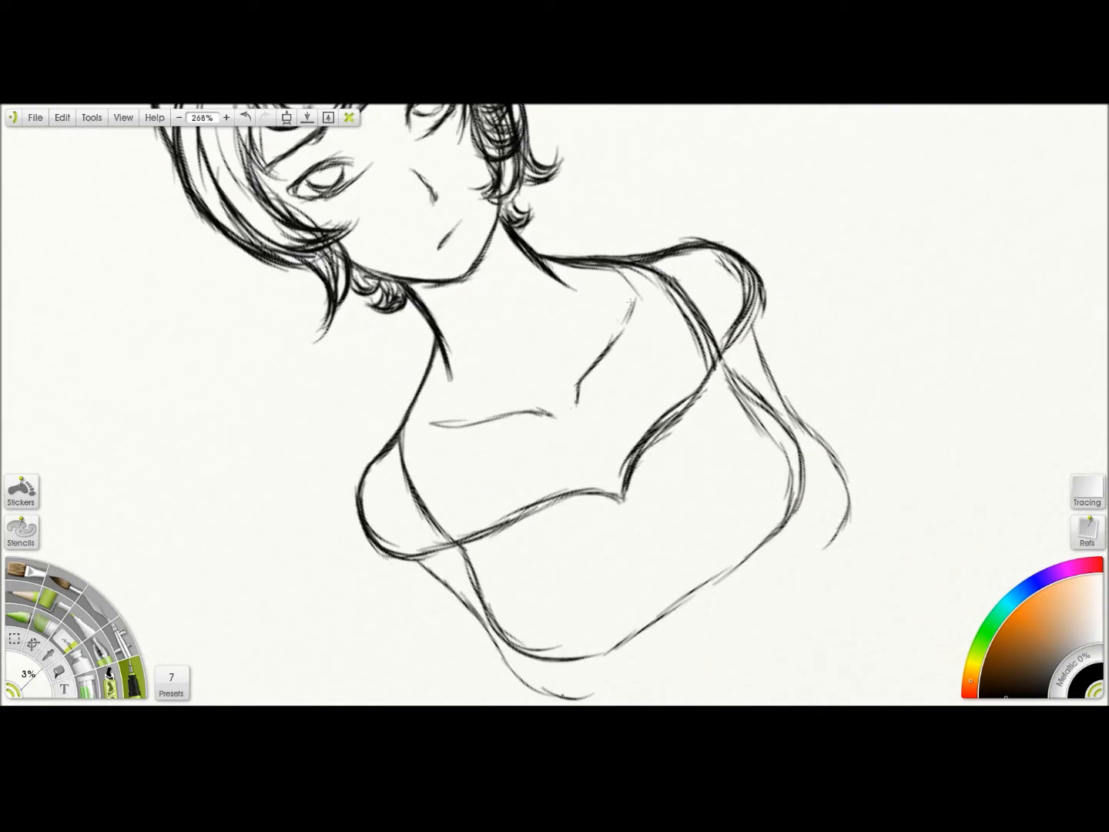
pyautogui.moveTo(532, 426); pyautogui.dragTo(578, 397)
pyautogui.moveTo(929, 237); pyautogui.dragTo(868, 117)
pyautogui.moveTo(427, 435); pyautogui.dragTo(504, 531)
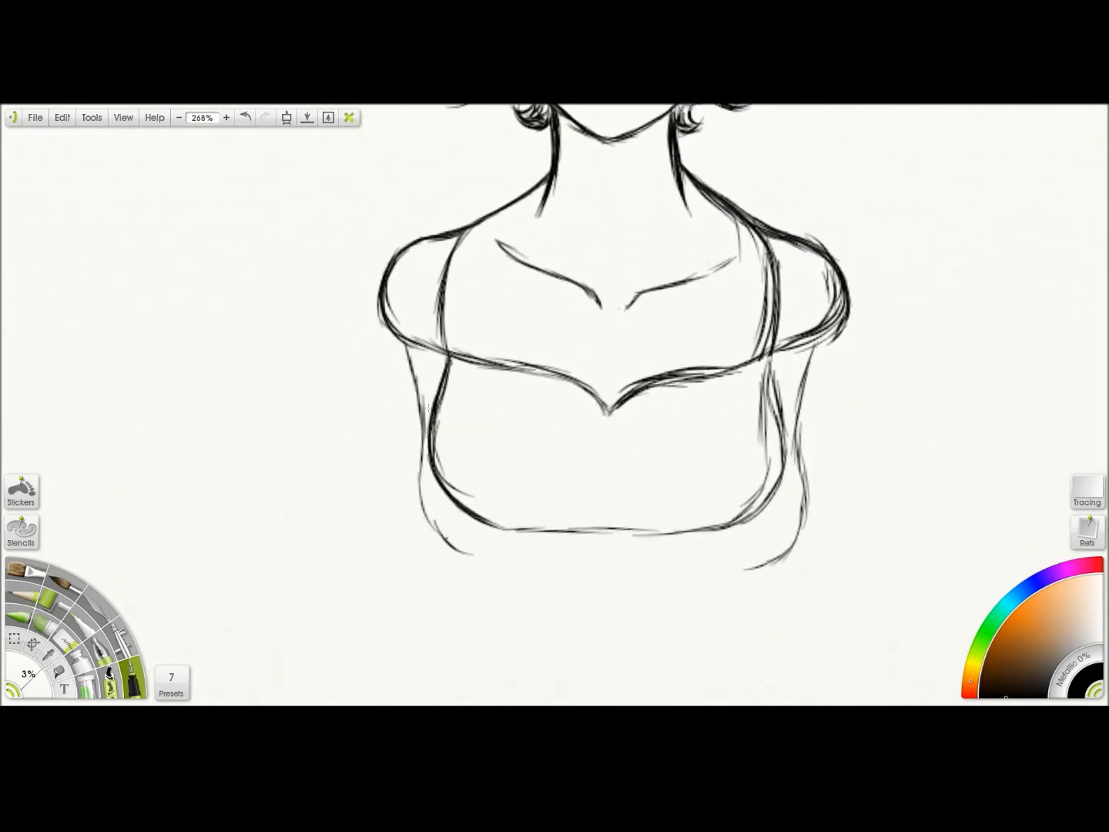
pyautogui.moveTo(779, 334)
pyautogui.mouseDown()
pyautogui.moveTo(786, 448)
pyautogui.moveTo(753, 510)
pyautogui.mouseUp()
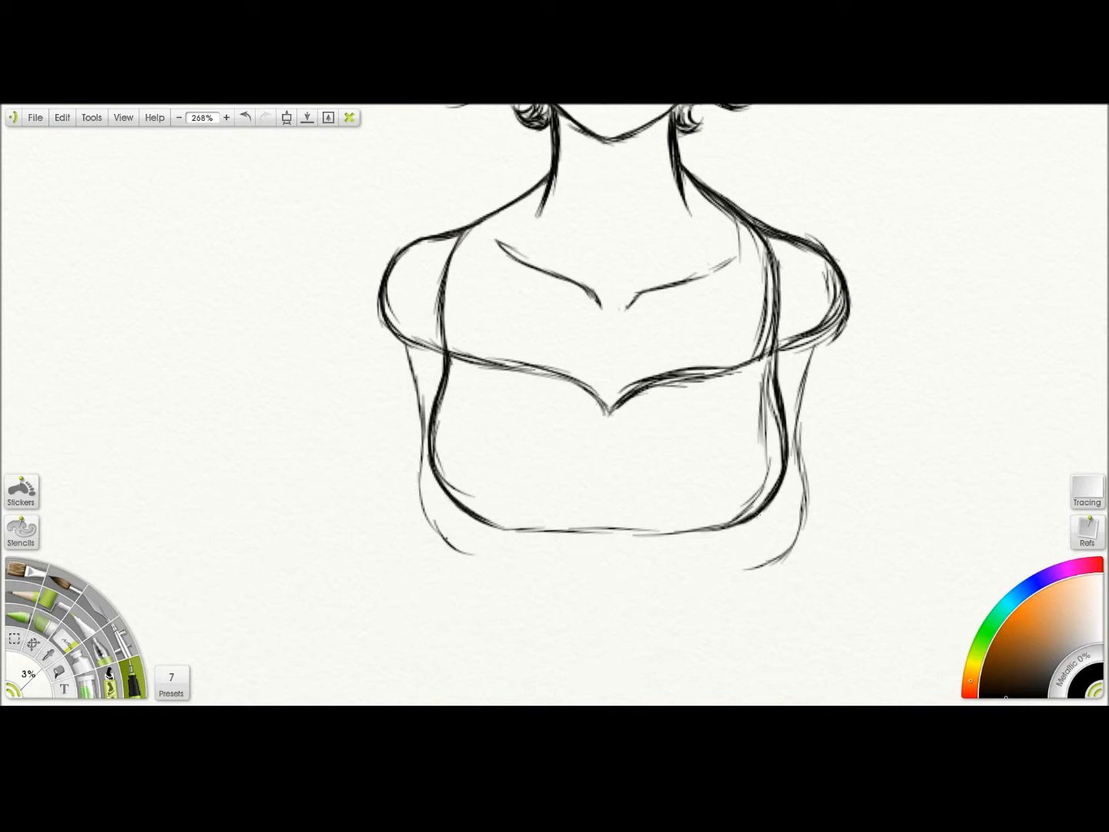
pyautogui.click(67, 640)
pyautogui.moveTo(420, 308); pyautogui.dragTo(490, 230)
pyautogui.moveTo(751, 245)
pyautogui.mouseDown()
pyautogui.moveTo(681, 455)
pyautogui.moveTo(409, 503)
pyautogui.mouseUp()
pyautogui.click(246, 117)
pyautogui.click(1026, 323)
pyautogui.click(1026, 322)
# Trace the heart-shaped neckline with darker pen strokes down to its central point.
pyautogui.click(134, 681)
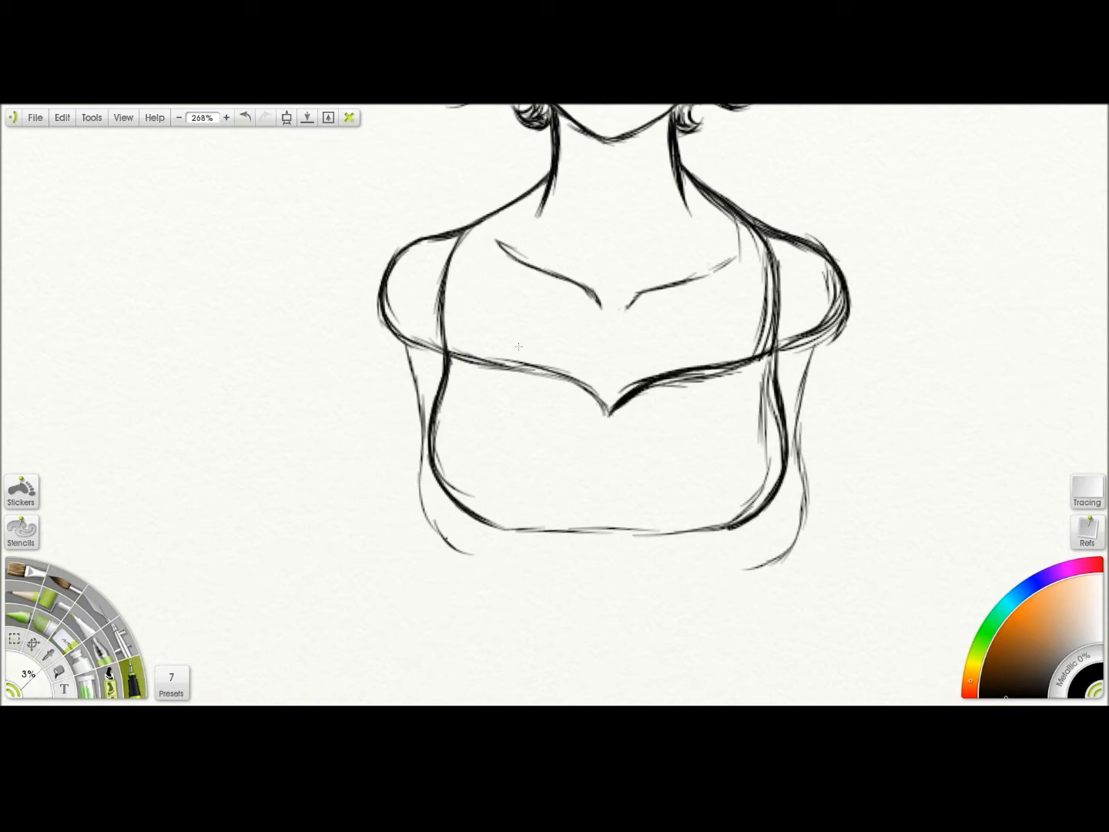
pyautogui.scroll(1, 909, 183)
pyautogui.moveTo(890, 176); pyautogui.dragTo(515, 432)
pyautogui.moveTo(609, 416); pyautogui.dragTo(637, 412)
pyautogui.moveTo(933, 218)
pyautogui.mouseDown()
pyautogui.moveTo(771, 196)
pyautogui.moveTo(869, 223)
pyautogui.mouseUp()
pyautogui.scroll(-5, 870, 224)
# Remove the rough body sketch from view so only the refined torso lines remain.
pyautogui.click(1077, 387)
pyautogui.click(1077, 387)
pyautogui.rightClick(1072, 388)
pyautogui.click(967, 542)
# Extend and darken the outer contours of both arms downward from the shoulders.
pyautogui.moveTo(889, 224); pyautogui.dragTo(862, 293)
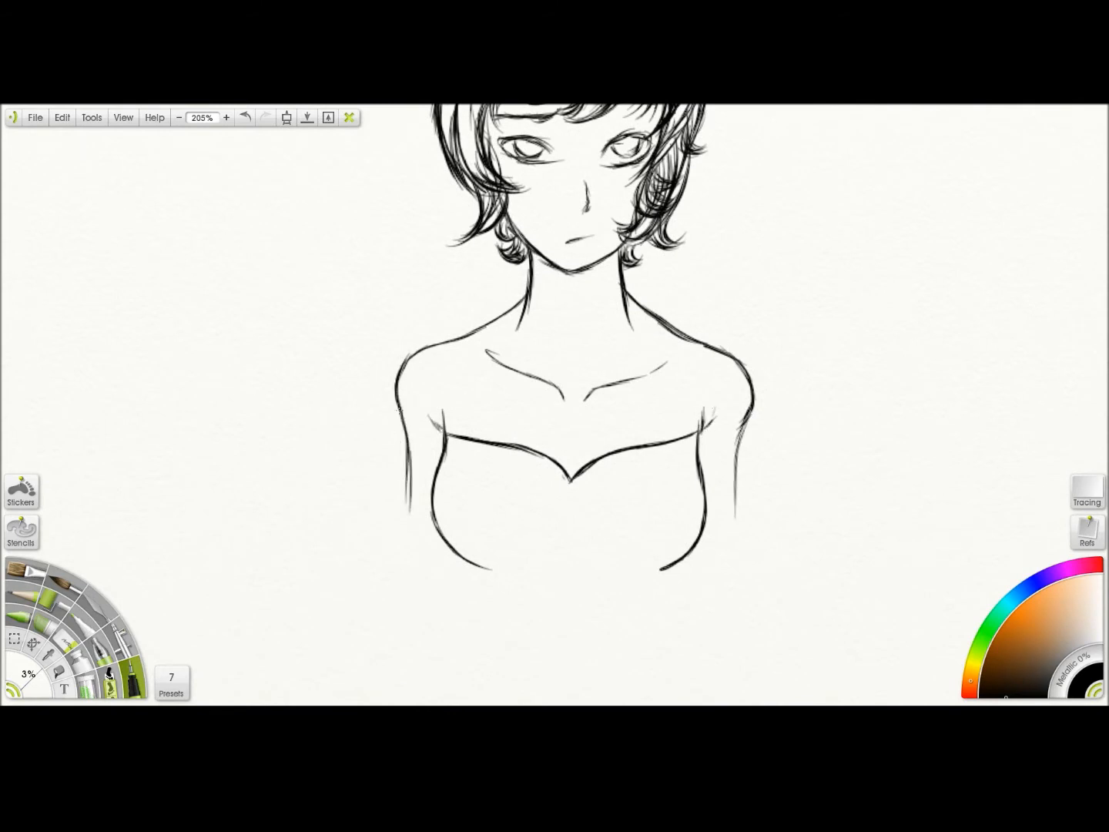
pyautogui.moveTo(751, 418)
pyautogui.mouseDown()
pyautogui.moveTo(735, 500)
pyautogui.moveTo(734, 548)
pyautogui.mouseUp()
pyautogui.moveTo(893, 224)
pyautogui.mouseDown()
pyautogui.moveTo(897, 292)
pyautogui.moveTo(851, 434)
pyautogui.moveTo(906, 250)
pyautogui.mouseUp()
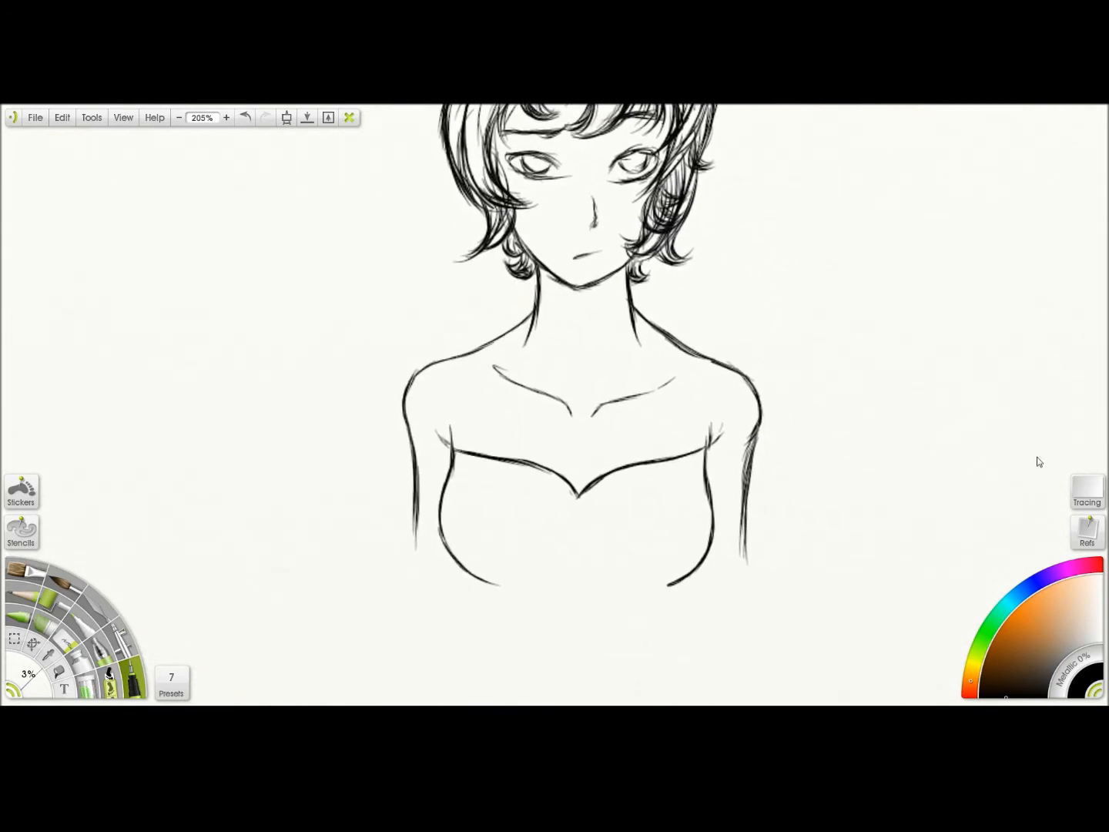
# Draw two wide shoulder straps rising from the heart-shaped neckline to the shoulders.
pyautogui.scroll(3, 890, 202)
pyautogui.moveTo(878, 182); pyautogui.dragTo(898, 132)
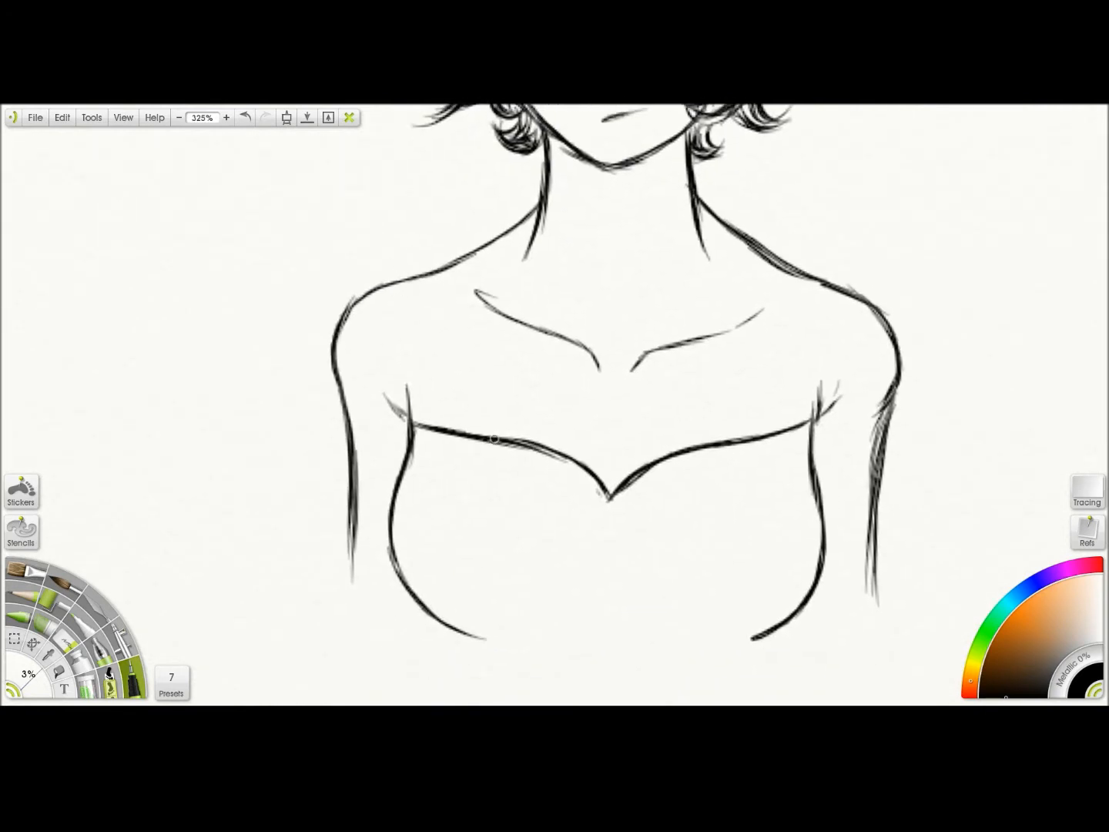
pyautogui.moveTo(502, 436)
pyautogui.mouseDown()
pyautogui.moveTo(459, 339)
pyautogui.moveTo(453, 271)
pyautogui.moveTo(462, 370)
pyautogui.moveTo(499, 433)
pyautogui.mouseUp()
pyautogui.moveTo(411, 405)
pyautogui.mouseDown()
pyautogui.moveTo(408, 279)
pyautogui.moveTo(414, 404)
pyautogui.mouseUp()
pyautogui.moveTo(775, 391)
pyautogui.mouseDown()
pyautogui.moveTo(707, 365)
pyautogui.moveTo(760, 261)
pyautogui.moveTo(749, 363)
pyautogui.mouseUp()
pyautogui.moveTo(759, 254); pyautogui.dragTo(745, 381)
pyautogui.moveTo(661, 414); pyautogui.dragTo(710, 262)
pyautogui.moveTo(711, 240)
pyautogui.mouseDown()
pyautogui.moveTo(711, 296)
pyautogui.moveTo(661, 413)
pyautogui.mouseUp()
pyautogui.moveTo(663, 413); pyautogui.dragTo(705, 315)
pyautogui.moveTo(905, 218); pyautogui.dragTo(889, 183)
# Draw a loose fabric band around each upper arm beside the bodice.
pyautogui.moveTo(728, 356)
pyautogui.mouseDown()
pyautogui.moveTo(809, 371)
pyautogui.moveTo(801, 433)
pyautogui.moveTo(743, 446)
pyautogui.moveTo(817, 426)
pyautogui.mouseUp()
pyautogui.moveTo(807, 359); pyautogui.dragTo(797, 458)
pyautogui.moveTo(272, 376)
pyautogui.mouseDown()
pyautogui.moveTo(243, 384)
pyautogui.moveTo(248, 467)
pyautogui.moveTo(304, 472)
pyautogui.moveTo(252, 468)
pyautogui.mouseUp()
pyautogui.moveTo(904, 239)
pyautogui.mouseDown()
pyautogui.moveTo(954, 200)
pyautogui.moveTo(914, 222)
pyautogui.mouseUp()
# Erase the outer ends of the neckline between the inner strap edges and the armpits.
pyautogui.click(68, 638)
pyautogui.moveTo(56, 666); pyautogui.dragTo(37, 678)
pyautogui.moveTo(358, 346); pyautogui.dragTo(427, 392)
pyautogui.moveTo(694, 354); pyautogui.dragTo(682, 370)
pyautogui.moveTo(682, 369); pyautogui.dragTo(713, 336)
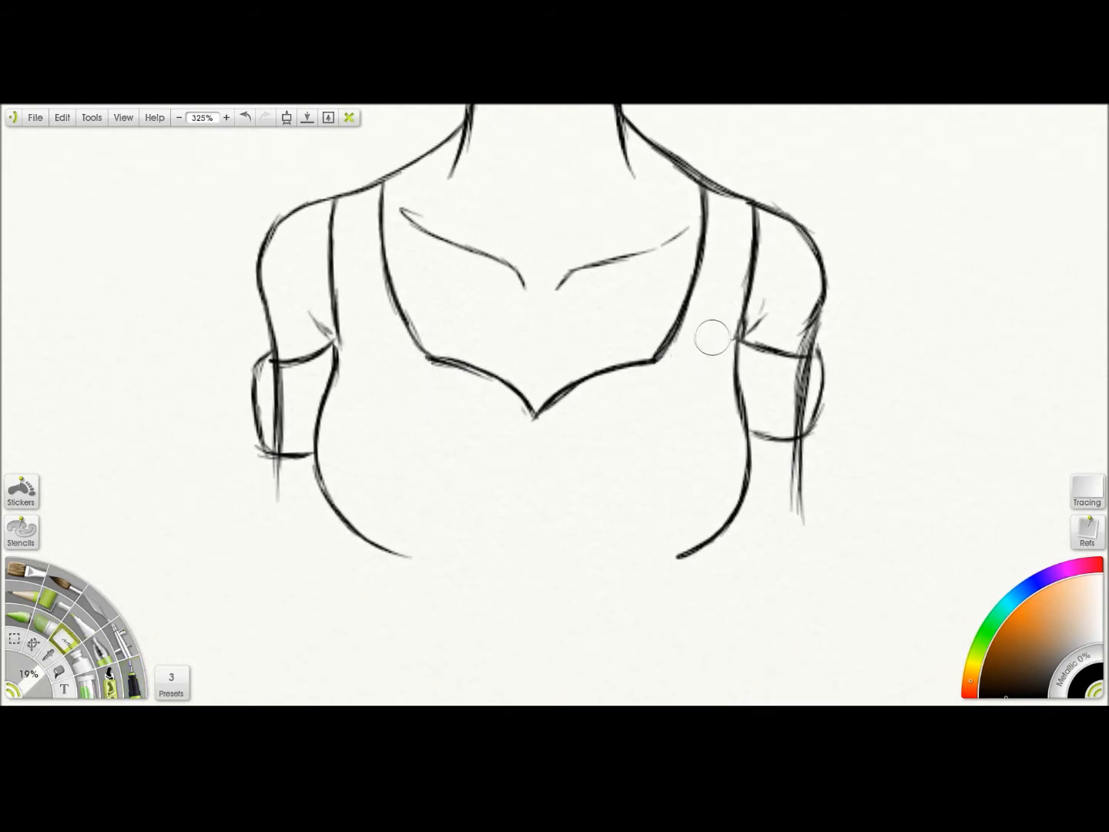
# Touch up the armband edges and erase the arm contours showing inside both bands.
pyautogui.click(132, 682)
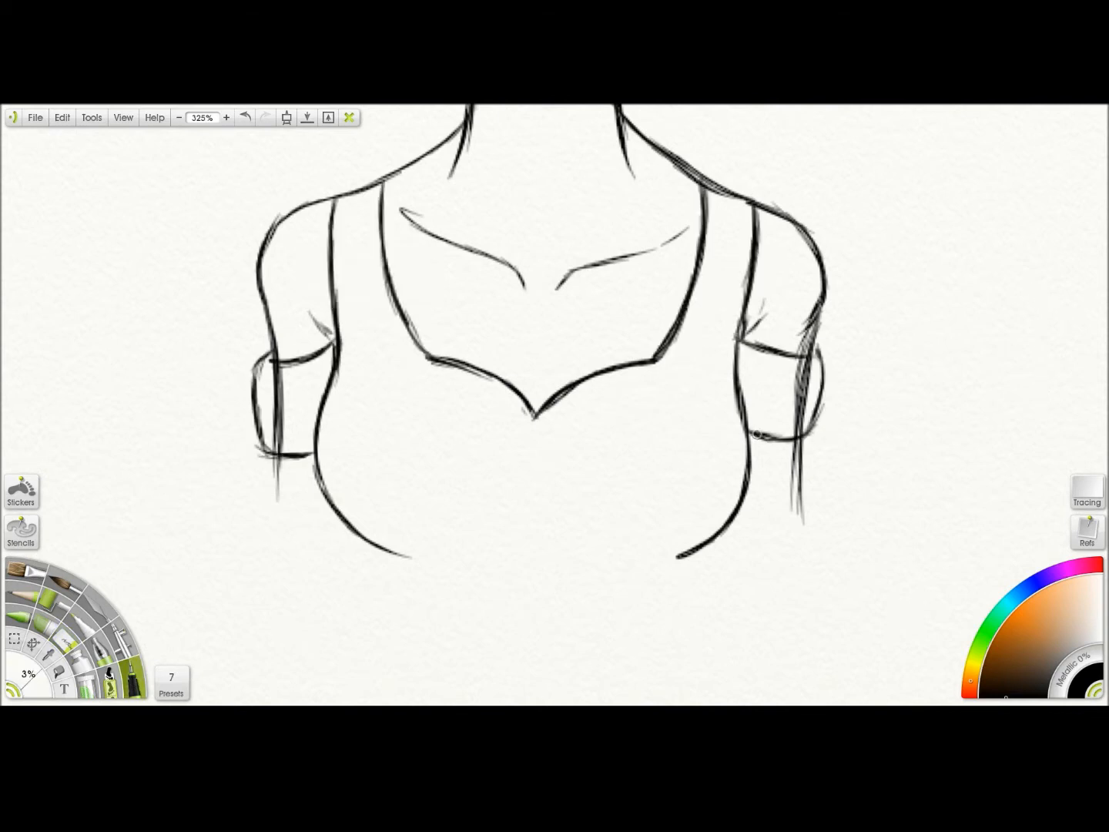
pyautogui.click(66, 640)
pyautogui.moveTo(281, 378); pyautogui.dragTo(278, 433)
pyautogui.moveTo(800, 385); pyautogui.dragTo(810, 411)
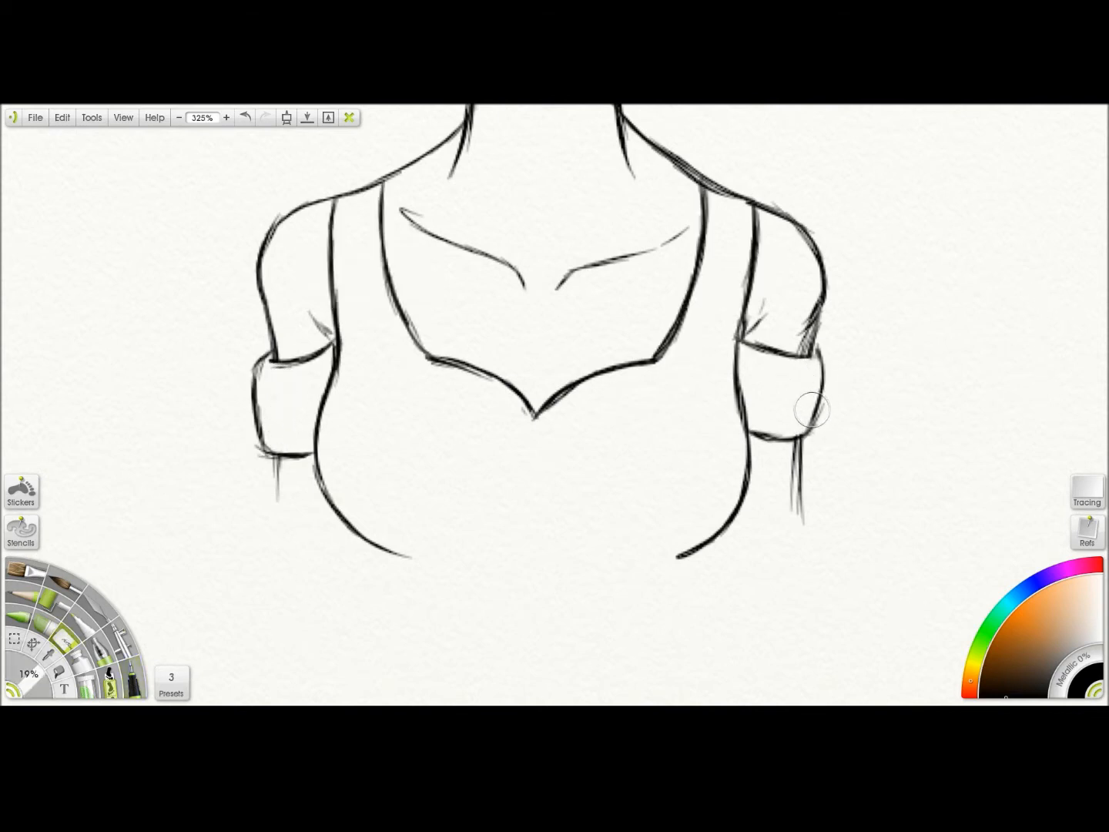
pyautogui.scroll(-2, 885, 232)
pyautogui.scroll(3, 893, 285)
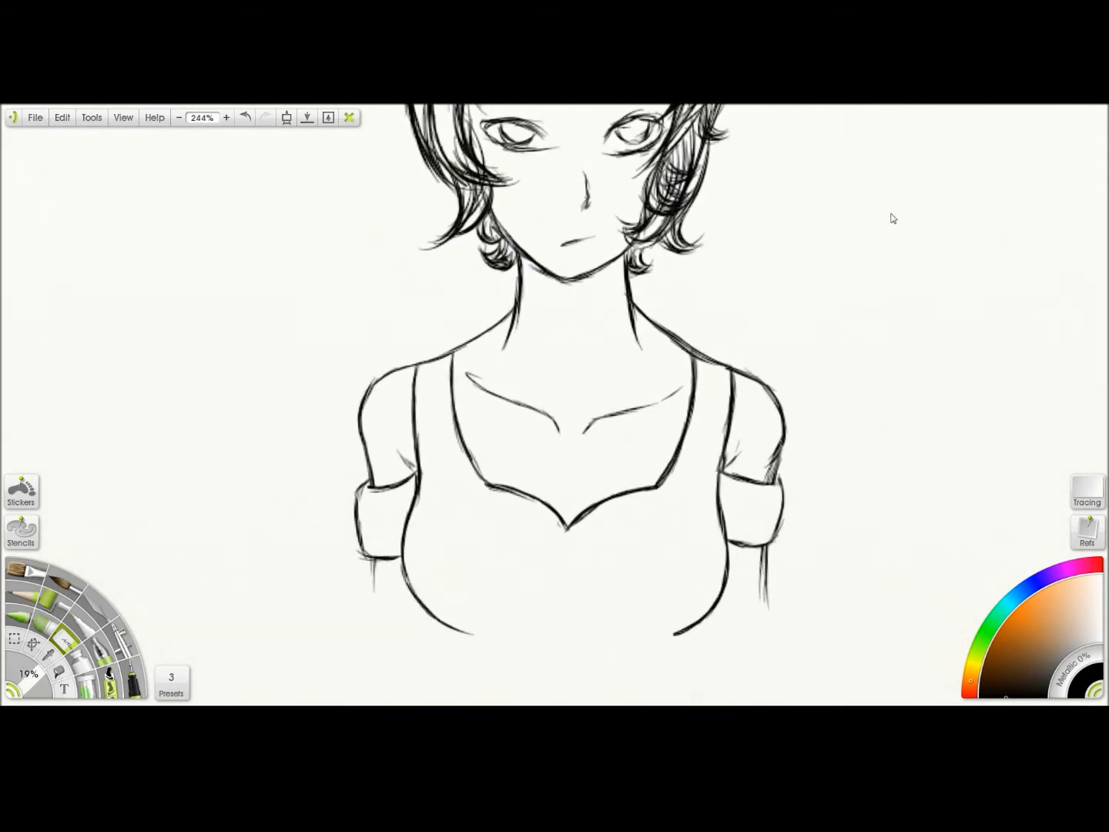
# Merge the separate line-art layers together one after another.
pyautogui.rightClick(1068, 185)
pyautogui.click(1018, 357)
pyautogui.rightClick(1071, 228)
pyautogui.click(1018, 402)
pyautogui.rightClick(1075, 266)
pyautogui.click(1018, 440)
pyautogui.rightClick(1075, 301)
pyautogui.click(1017, 476)
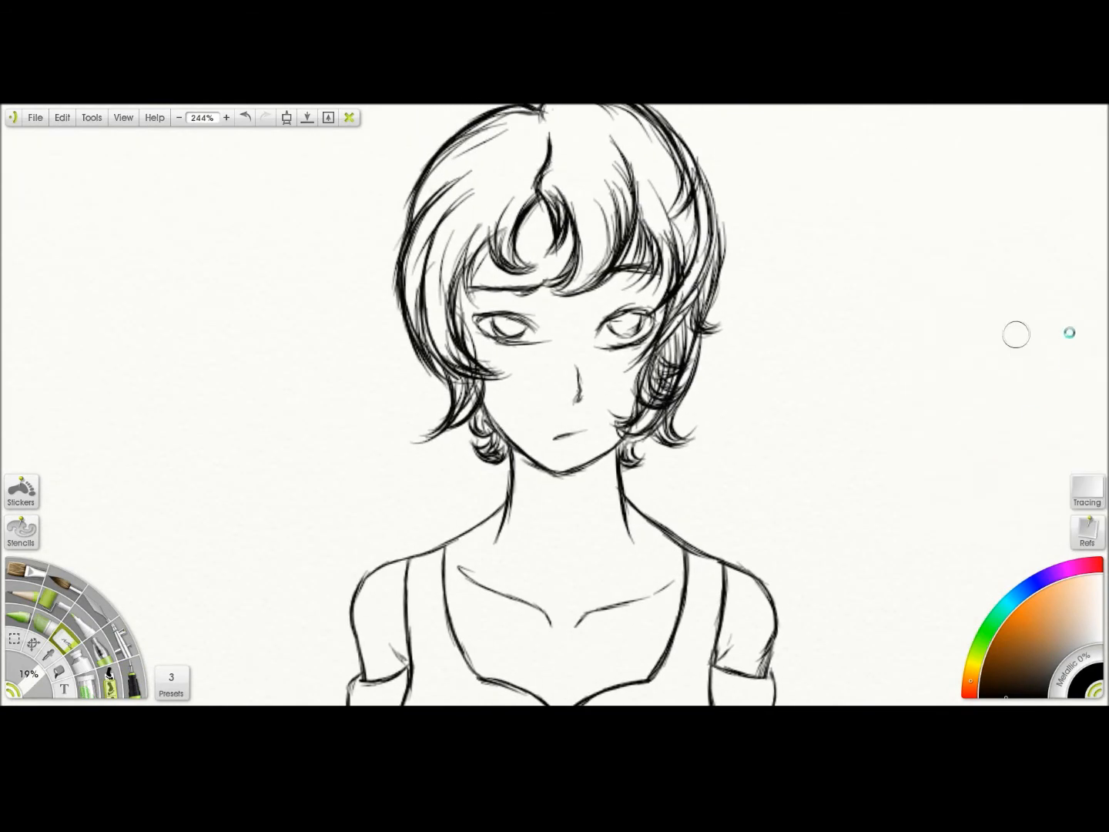
pyautogui.rightClick(1074, 344)
pyautogui.click(1017, 520)
# Paint the face and forehead in a peach skin tone with a broad brush.
pyautogui.click(976, 678)
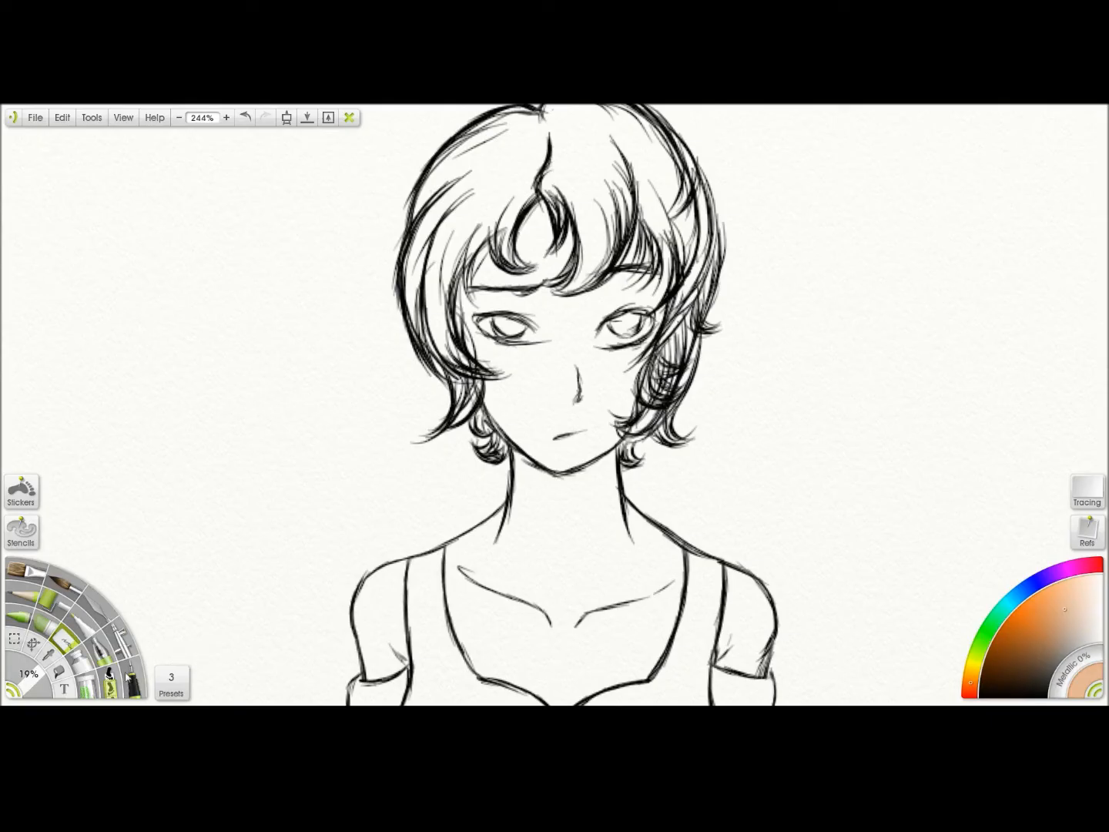
pyautogui.click(64, 584)
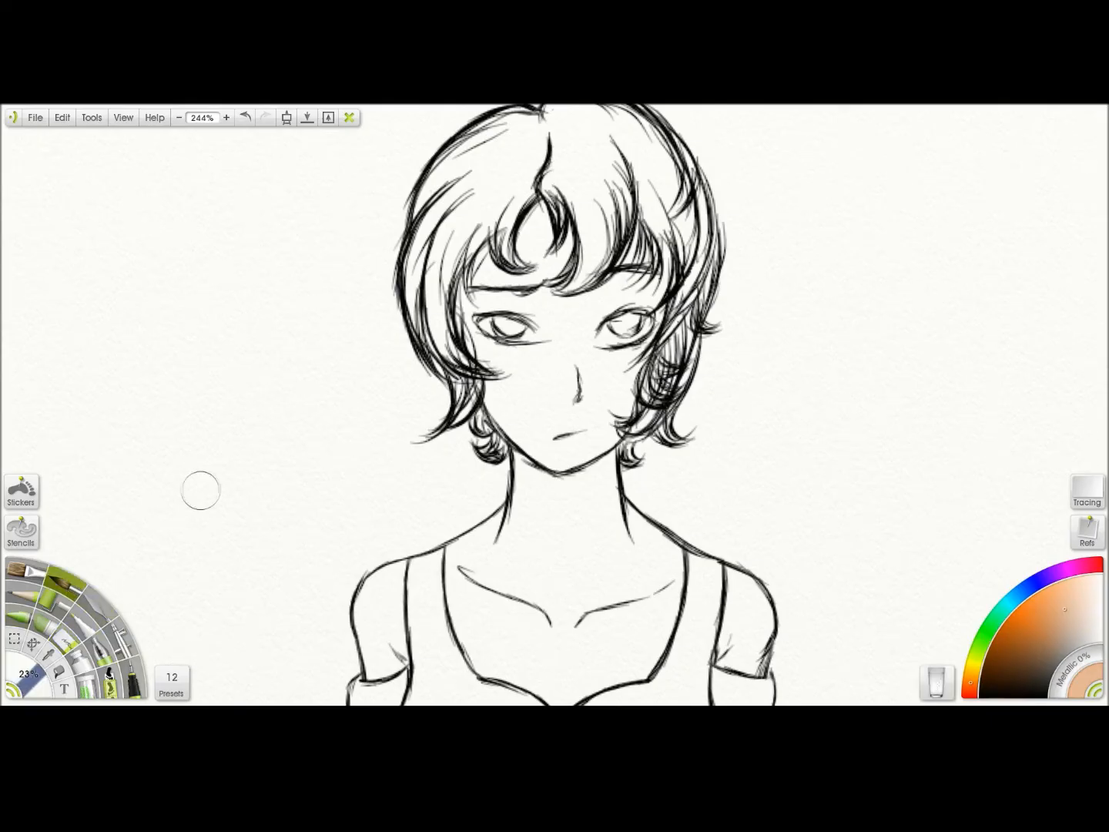
pyautogui.moveTo(501, 308)
pyautogui.mouseDown()
pyautogui.moveTo(472, 287)
pyautogui.moveTo(489, 372)
pyautogui.moveTo(544, 450)
pyautogui.moveTo(613, 427)
pyautogui.moveTo(644, 273)
pyautogui.moveTo(667, 320)
pyautogui.moveTo(614, 397)
pyautogui.moveTo(631, 378)
pyautogui.moveTo(528, 384)
pyautogui.moveTo(570, 316)
pyautogui.moveTo(627, 285)
pyautogui.moveTo(538, 258)
pyautogui.moveTo(546, 248)
pyautogui.moveTo(483, 275)
pyautogui.moveTo(515, 330)
pyautogui.mouseUp()
pyautogui.moveTo(655, 262); pyautogui.dragTo(650, 240)
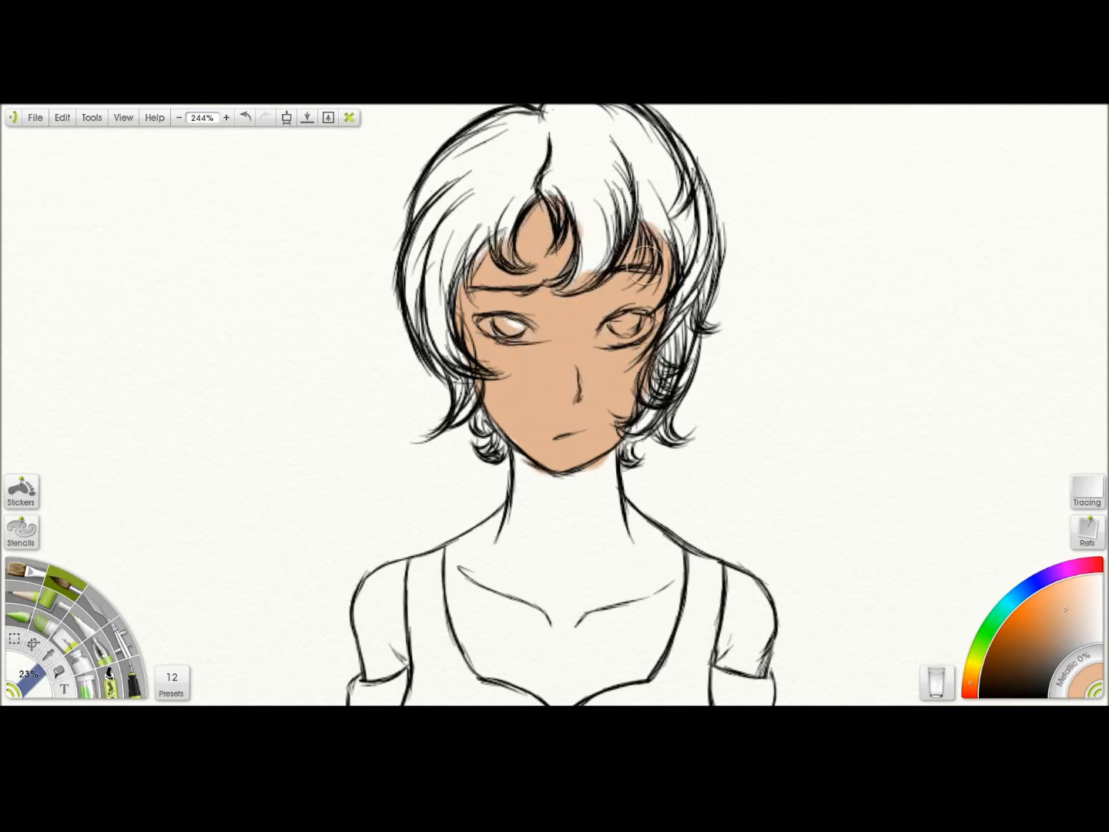
# Paint the neck, chest and exposed parts of both arms in the same peach skin tone.
pyautogui.scroll(-1, 833, 258)
pyautogui.scroll(-4, 832, 257)
pyautogui.moveTo(548, 339)
pyautogui.mouseDown()
pyautogui.moveTo(501, 448)
pyautogui.moveTo(455, 416)
pyautogui.moveTo(484, 510)
pyautogui.moveTo(558, 573)
pyautogui.moveTo(598, 546)
pyautogui.moveTo(662, 462)
pyautogui.moveTo(630, 408)
pyautogui.moveTo(570, 362)
pyautogui.moveTo(505, 486)
pyautogui.moveTo(570, 432)
pyautogui.moveTo(655, 443)
pyautogui.mouseUp()
pyautogui.scroll(-5, 904, 268)
pyautogui.moveTo(735, 316)
pyautogui.mouseDown()
pyautogui.moveTo(763, 370)
pyautogui.moveTo(716, 389)
pyautogui.moveTo(743, 423)
pyautogui.mouseUp()
pyautogui.moveTo(747, 499)
pyautogui.mouseDown()
pyautogui.moveTo(719, 506)
pyautogui.moveTo(744, 556)
pyautogui.moveTo(720, 539)
pyautogui.mouseUp()
pyautogui.moveTo(339, 381)
pyautogui.mouseDown()
pyautogui.moveTo(370, 324)
pyautogui.moveTo(382, 399)
pyautogui.moveTo(357, 407)
pyautogui.moveTo(392, 313)
pyautogui.mouseUp()
pyautogui.moveTo(906, 245); pyautogui.dragTo(983, 140)
pyautogui.moveTo(446, 422)
pyautogui.mouseDown()
pyautogui.moveTo(456, 444)
pyautogui.moveTo(503, 451)
pyautogui.mouseUp()
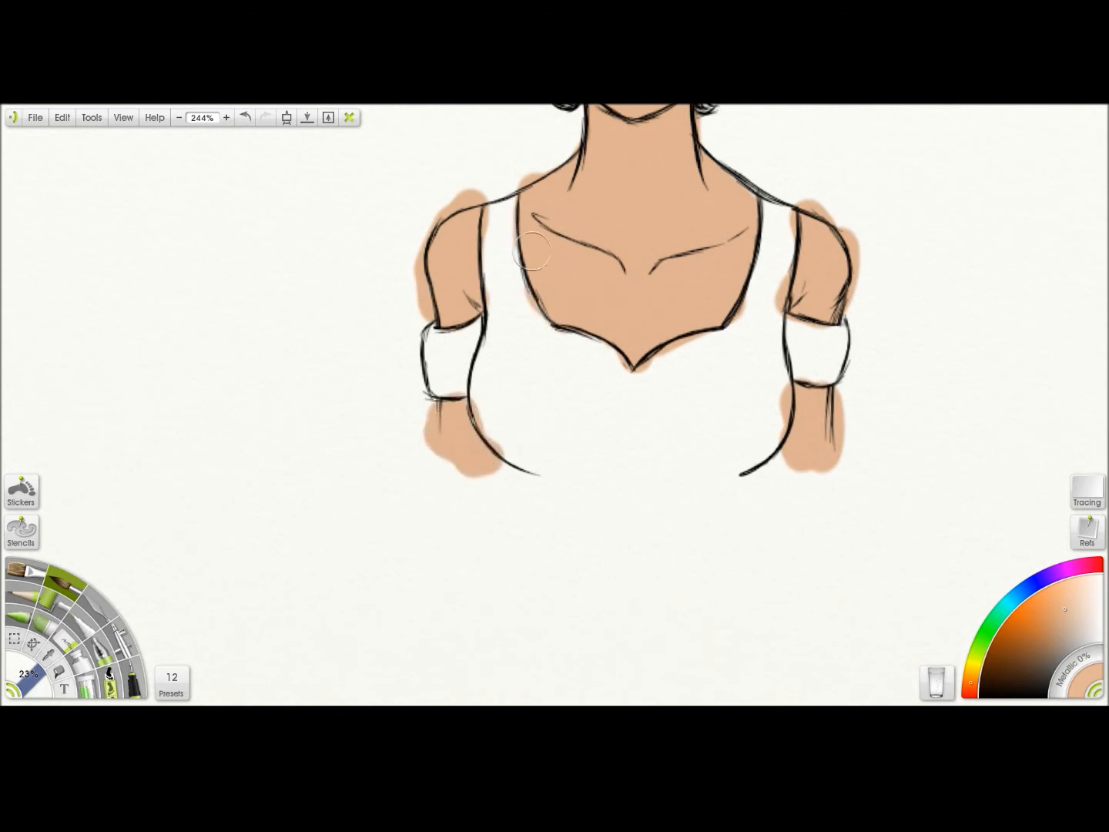
pyautogui.moveTo(797, 254); pyautogui.dragTo(738, 491)
# Choose a pale peach colour and brush soft highlights above the collarbone and toward the adjoining shoulder.
pyautogui.click(1077, 605)
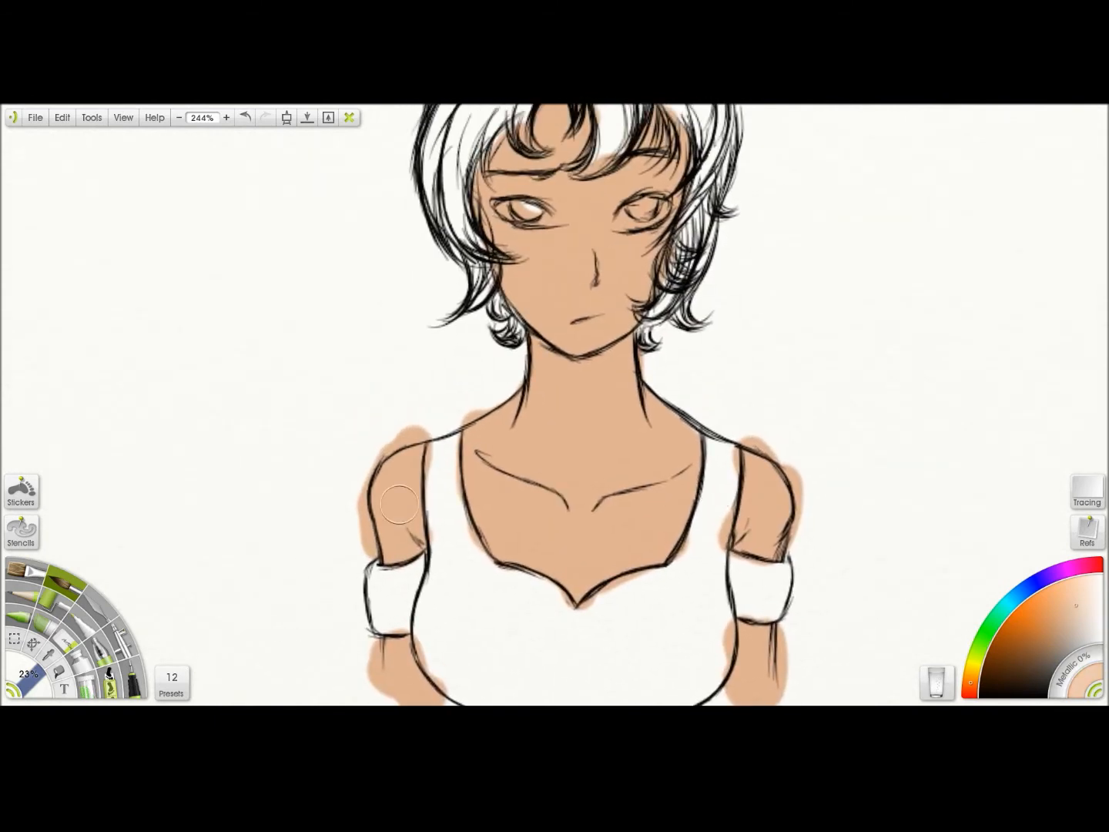
pyautogui.moveTo(693, 301); pyautogui.dragTo(668, 364)
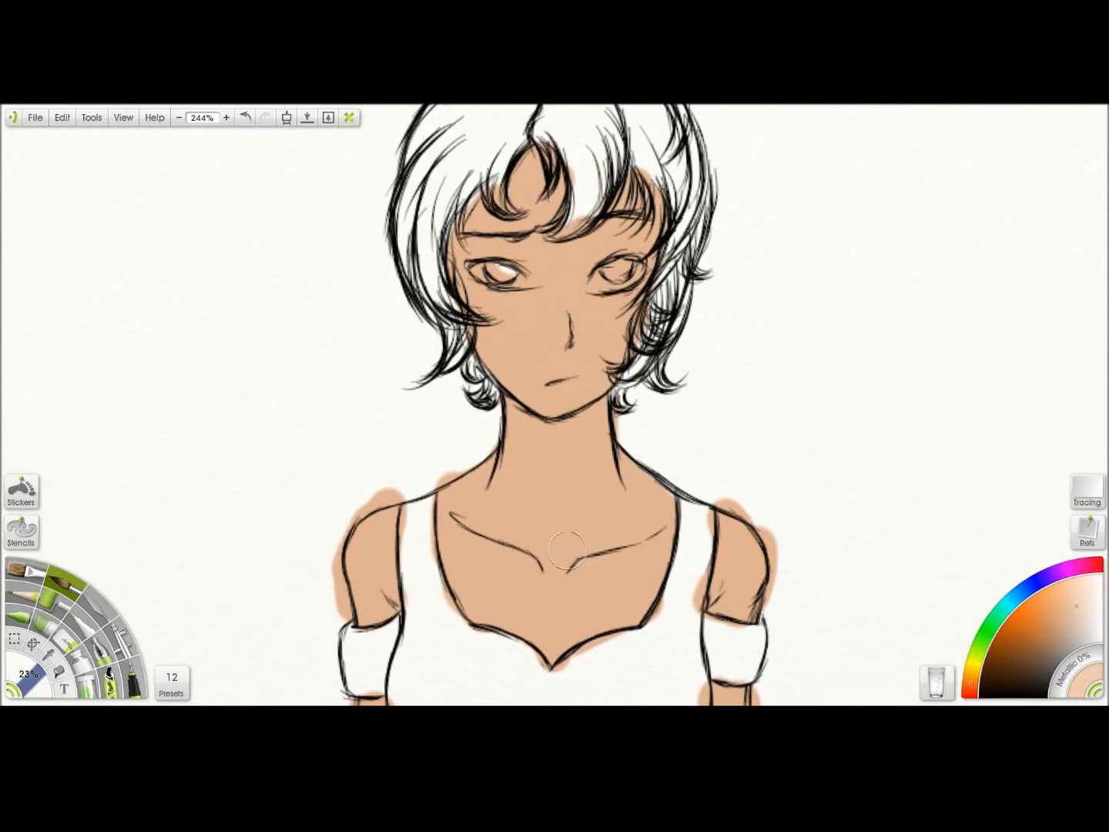
pyautogui.click(1087, 604)
pyautogui.moveTo(578, 560)
pyautogui.mouseDown()
pyautogui.moveTo(614, 536)
pyautogui.moveTo(563, 548)
pyautogui.mouseUp()
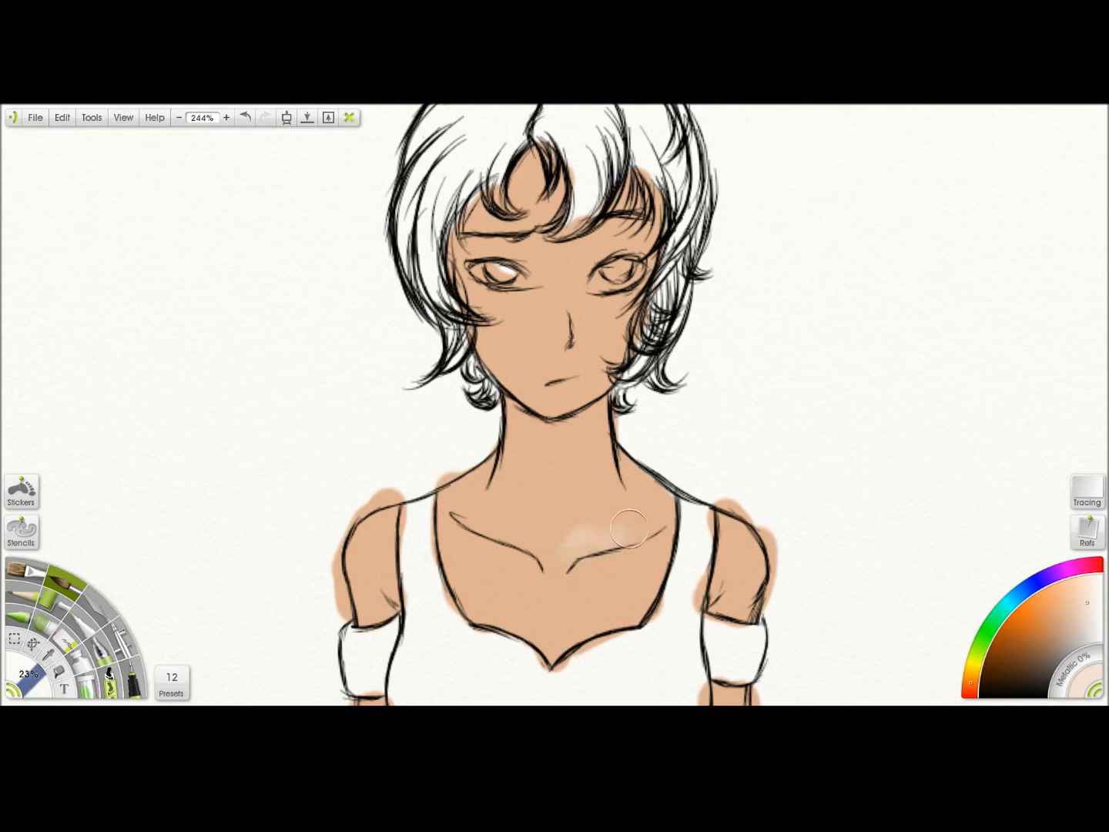
pyautogui.moveTo(625, 524); pyautogui.dragTo(611, 529)
pyautogui.moveTo(620, 523)
pyautogui.mouseDown()
pyautogui.moveTo(650, 477)
pyautogui.moveTo(639, 462)
pyautogui.moveTo(653, 520)
pyautogui.mouseUp()
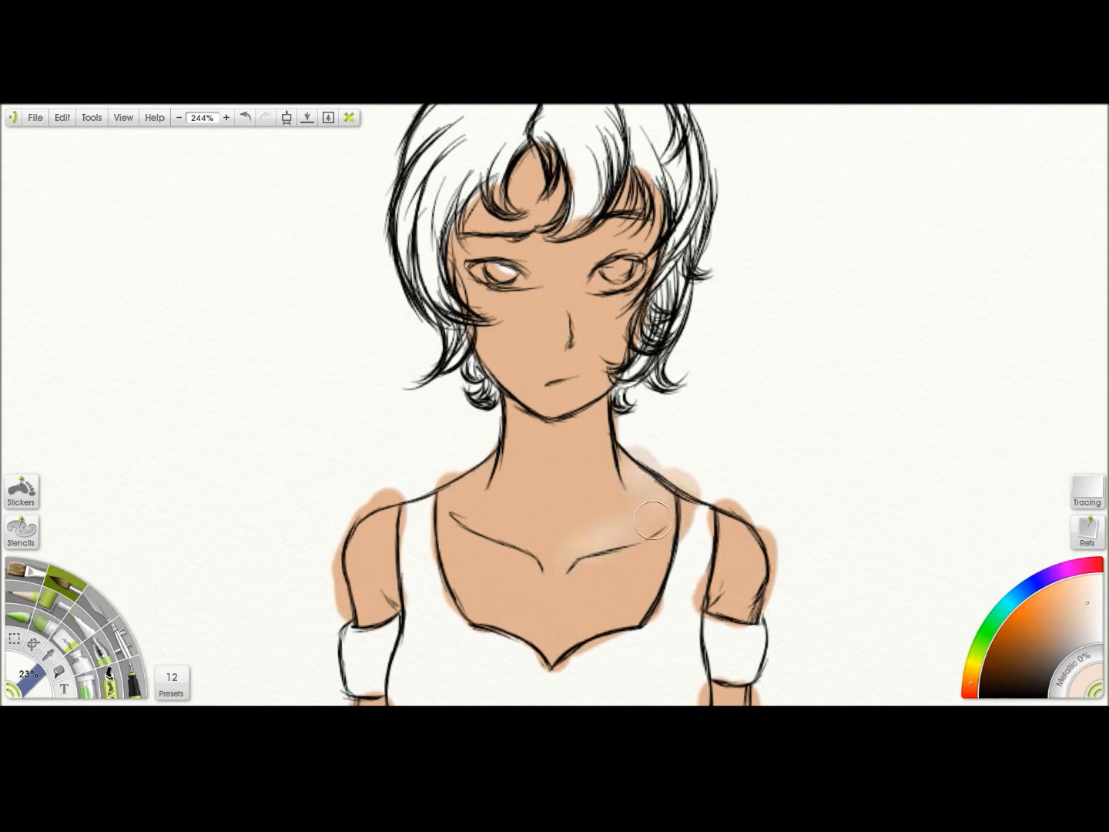
pyautogui.moveTo(631, 463); pyautogui.dragTo(579, 548)
# Add pale peach highlights to the upper arms, the centre of the chest and the face.
pyautogui.moveTo(756, 553)
pyautogui.mouseDown()
pyautogui.moveTo(761, 576)
pyautogui.moveTo(755, 562)
pyautogui.mouseUp()
pyautogui.moveTo(531, 453); pyautogui.dragTo(639, 329)
pyautogui.moveTo(478, 406)
pyautogui.mouseDown()
pyautogui.moveTo(465, 434)
pyautogui.moveTo(464, 420)
pyautogui.mouseUp()
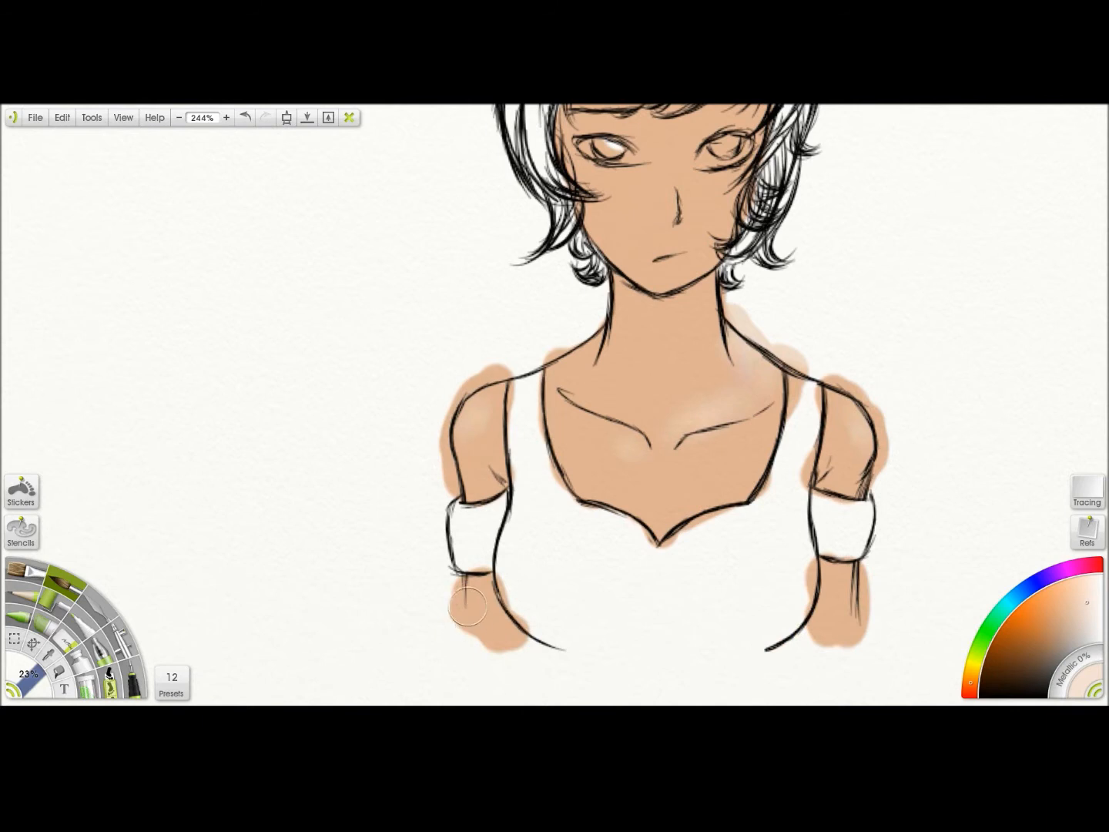
pyautogui.moveTo(912, 227); pyautogui.dragTo(755, 327)
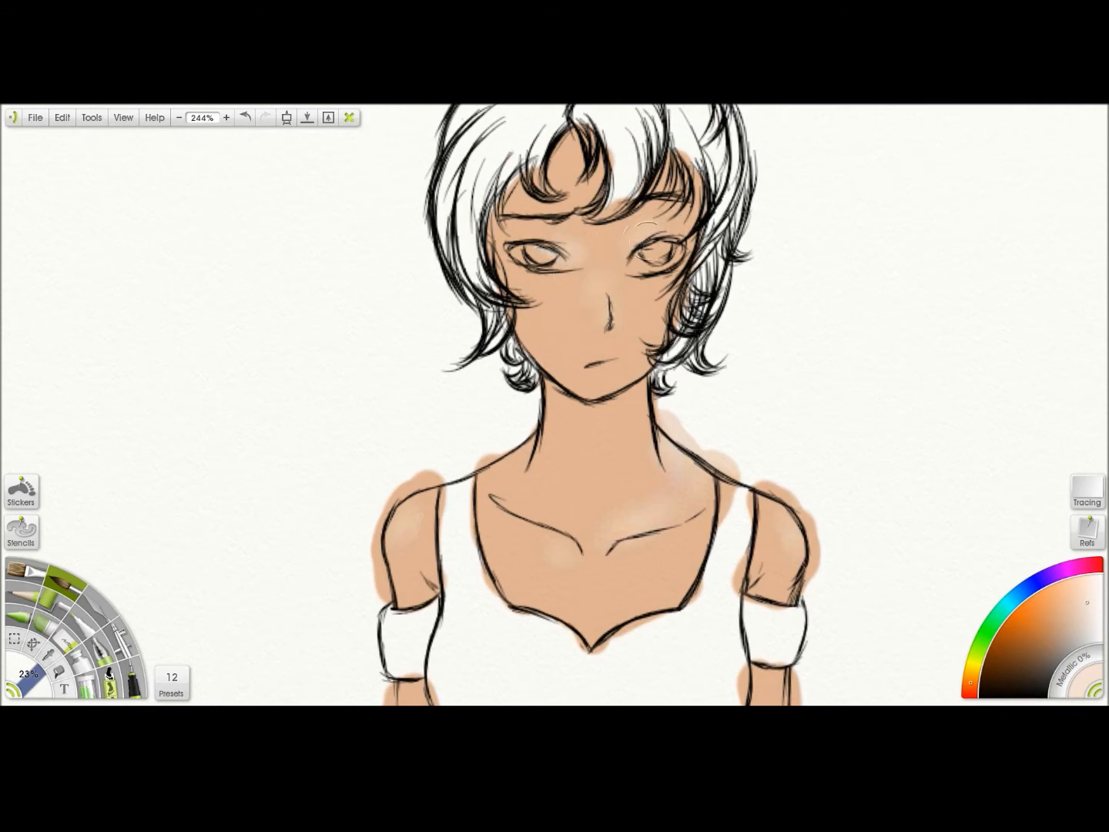
pyautogui.moveTo(884, 218); pyautogui.dragTo(866, 237)
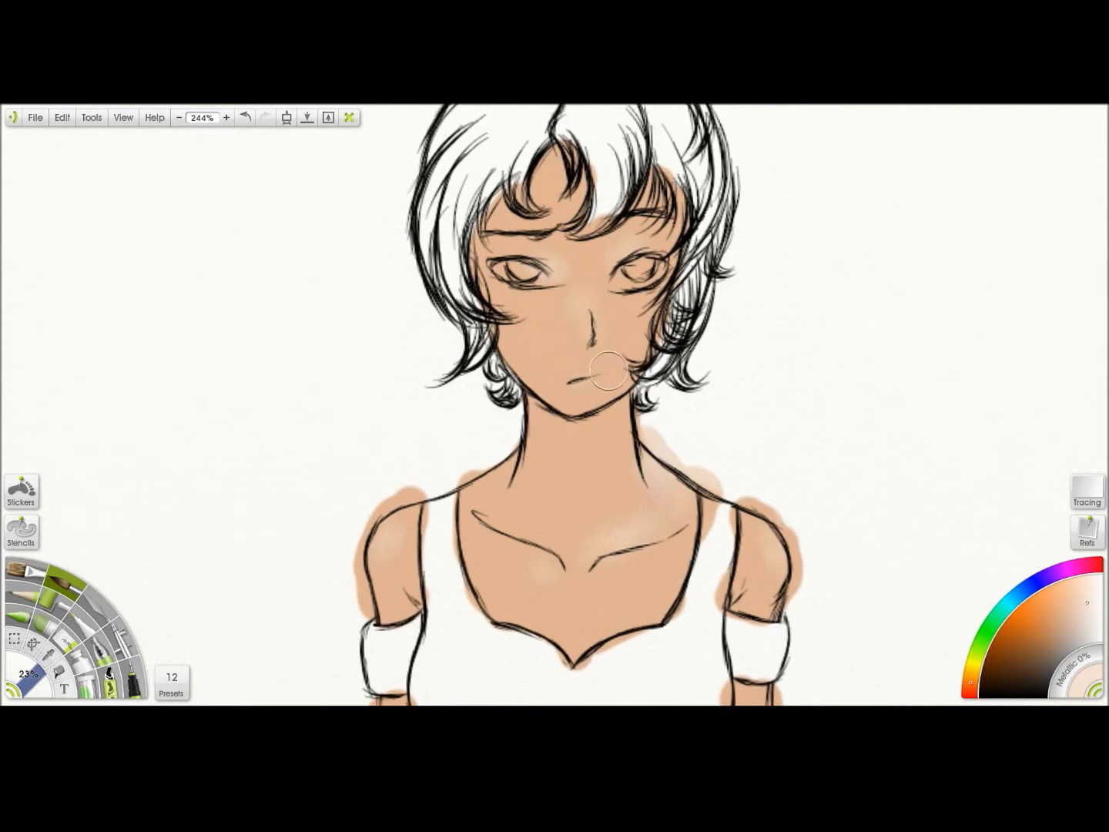
# Choose a deeper orange-tan colour and shade the neck under the jaw and the chest below the collarbones.
pyautogui.click(1048, 619)
pyautogui.moveTo(533, 415)
pyautogui.mouseDown()
pyautogui.moveTo(574, 431)
pyautogui.moveTo(616, 420)
pyautogui.moveTo(573, 433)
pyautogui.moveTo(616, 419)
pyautogui.moveTo(575, 429)
pyautogui.moveTo(536, 403)
pyautogui.moveTo(576, 430)
pyautogui.moveTo(530, 445)
pyautogui.moveTo(535, 462)
pyautogui.moveTo(475, 491)
pyautogui.moveTo(524, 474)
pyautogui.moveTo(467, 531)
pyautogui.moveTo(477, 486)
pyautogui.moveTo(461, 501)
pyautogui.mouseUp()
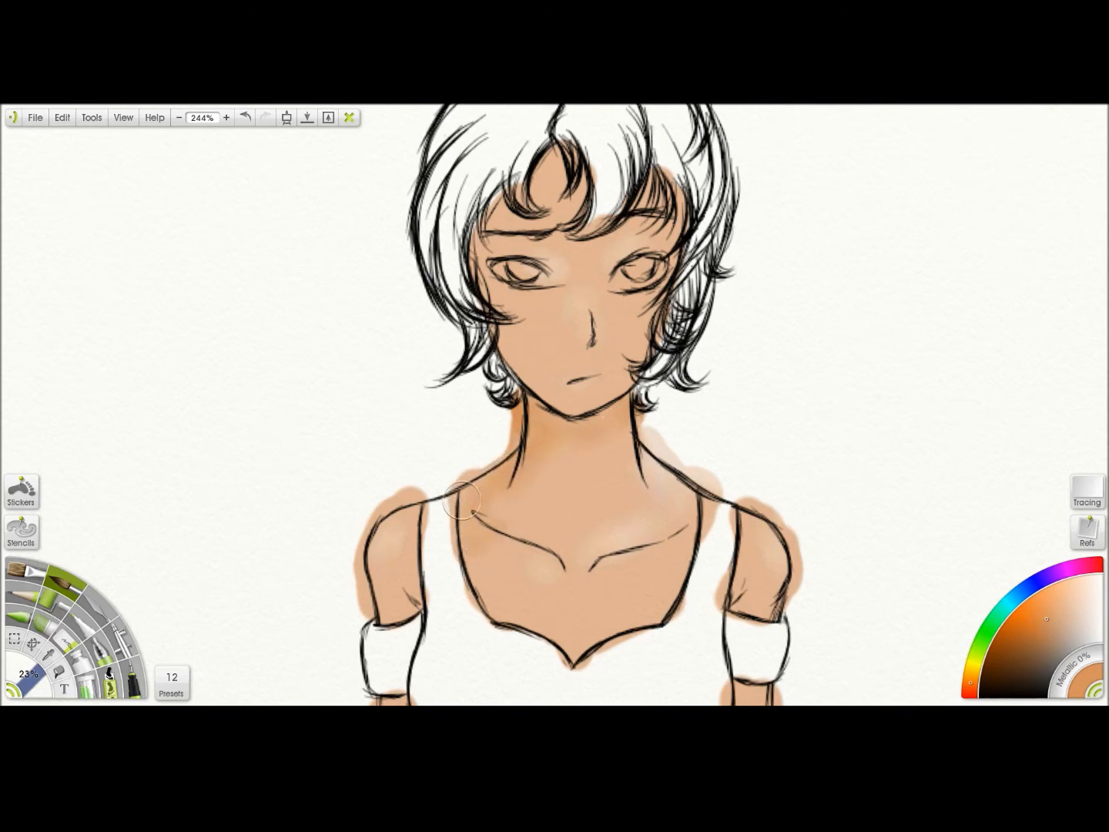
pyautogui.moveTo(600, 574)
pyautogui.mouseDown()
pyautogui.moveTo(616, 579)
pyautogui.moveTo(672, 553)
pyautogui.mouseUp()
pyautogui.moveTo(613, 592)
pyautogui.mouseDown()
pyautogui.moveTo(574, 643)
pyautogui.moveTo(532, 640)
pyautogui.moveTo(585, 636)
pyautogui.moveTo(530, 619)
pyautogui.moveTo(647, 630)
pyautogui.mouseUp()
pyautogui.moveTo(736, 606)
pyautogui.mouseDown()
pyautogui.moveTo(750, 589)
pyautogui.moveTo(742, 607)
pyautogui.moveTo(751, 600)
pyautogui.moveTo(746, 591)
pyautogui.mouseUp()
# Shade the edges of both arms above and below the armbands in orange-tan.
pyautogui.moveTo(891, 378); pyautogui.dragTo(931, 259)
pyautogui.moveTo(420, 445)
pyautogui.mouseDown()
pyautogui.moveTo(454, 482)
pyautogui.moveTo(450, 499)
pyautogui.mouseUp()
pyautogui.moveTo(782, 603); pyautogui.dragTo(780, 598)
pyautogui.moveTo(448, 603)
pyautogui.mouseDown()
pyautogui.moveTo(445, 592)
pyautogui.moveTo(459, 639)
pyautogui.mouseUp()
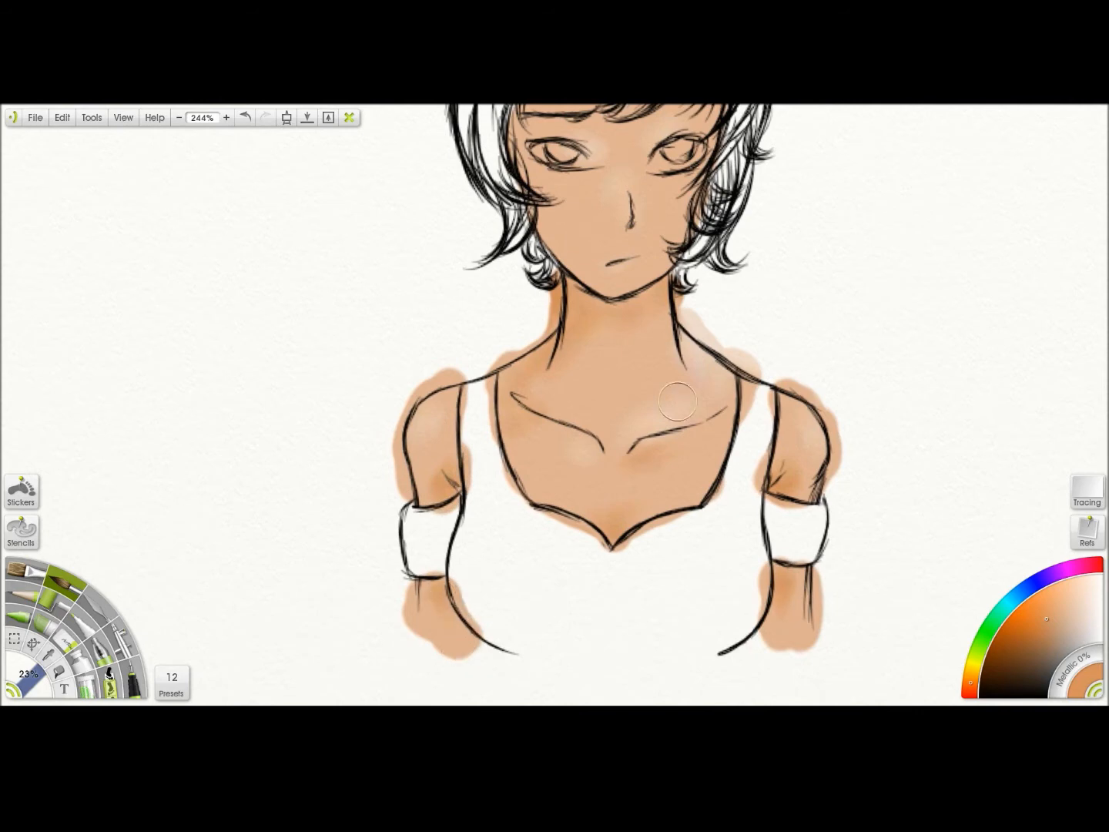
# Shade the forehead under the bangs, the sides of the face and the skin behind the side hair in orange-tan.
pyautogui.moveTo(821, 235); pyautogui.dragTo(785, 380)
pyautogui.moveTo(551, 201)
pyautogui.mouseDown()
pyautogui.moveTo(544, 234)
pyautogui.moveTo(558, 235)
pyautogui.moveTo(506, 255)
pyautogui.moveTo(488, 301)
pyautogui.moveTo(512, 377)
pyautogui.moveTo(540, 324)
pyautogui.moveTo(570, 308)
pyautogui.moveTo(586, 328)
pyautogui.mouseUp()
pyautogui.moveTo(656, 332)
pyautogui.mouseDown()
pyautogui.moveTo(670, 330)
pyautogui.moveTo(652, 384)
pyautogui.moveTo(636, 398)
pyautogui.moveTo(633, 390)
pyautogui.mouseUp()
pyautogui.moveTo(520, 363)
pyautogui.mouseDown()
pyautogui.moveTo(494, 322)
pyautogui.moveTo(527, 336)
pyautogui.moveTo(601, 420)
pyautogui.mouseUp()
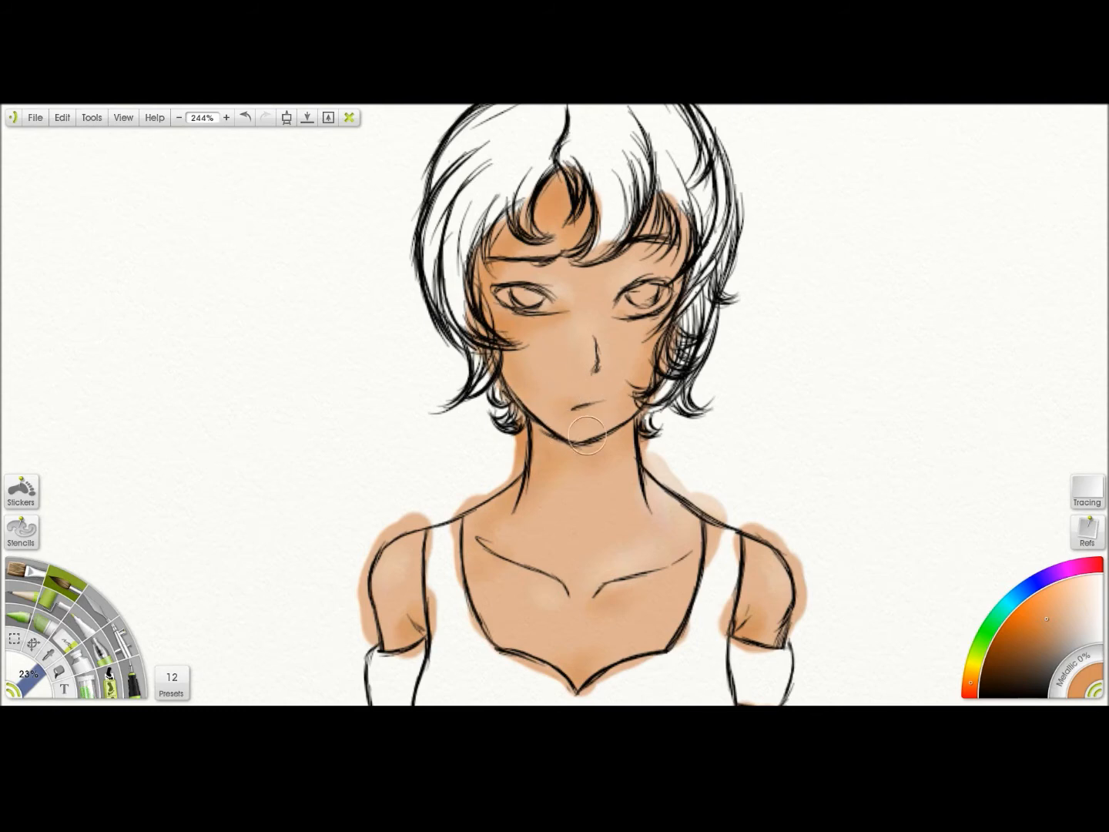
pyautogui.moveTo(682, 226); pyautogui.dragTo(681, 273)
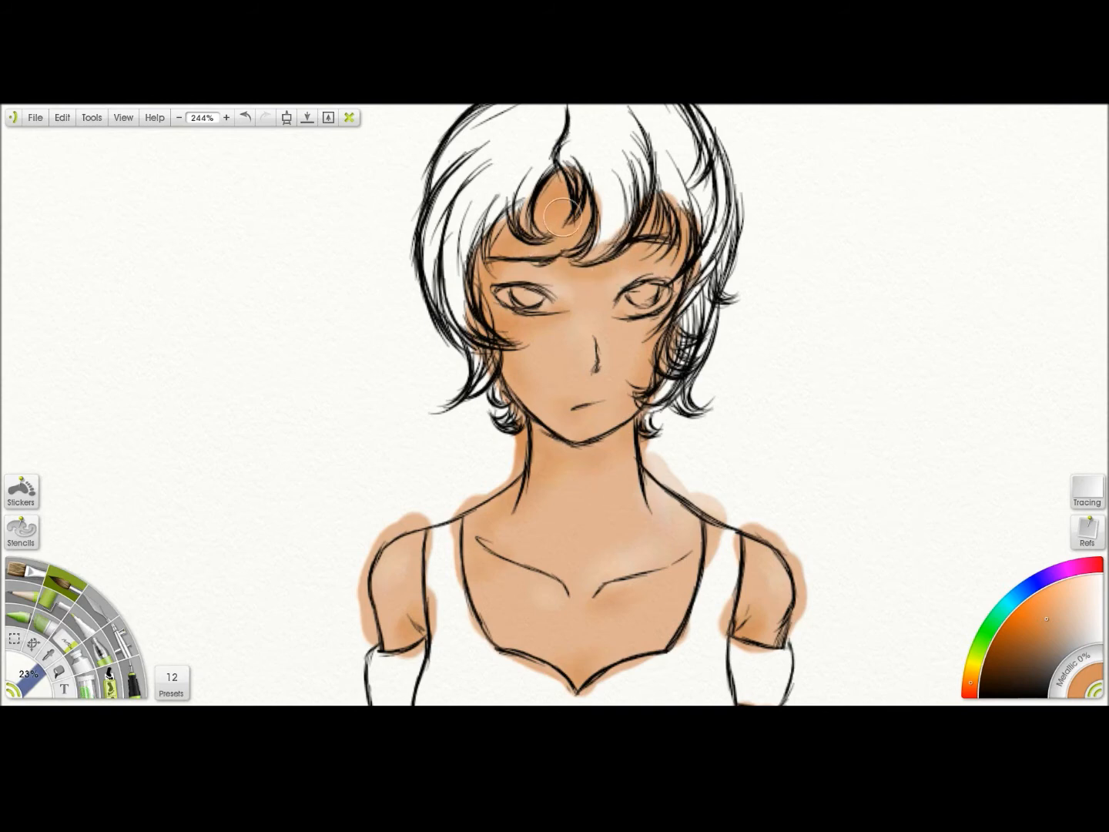
pyautogui.moveTo(495, 253); pyautogui.dragTo(531, 270)
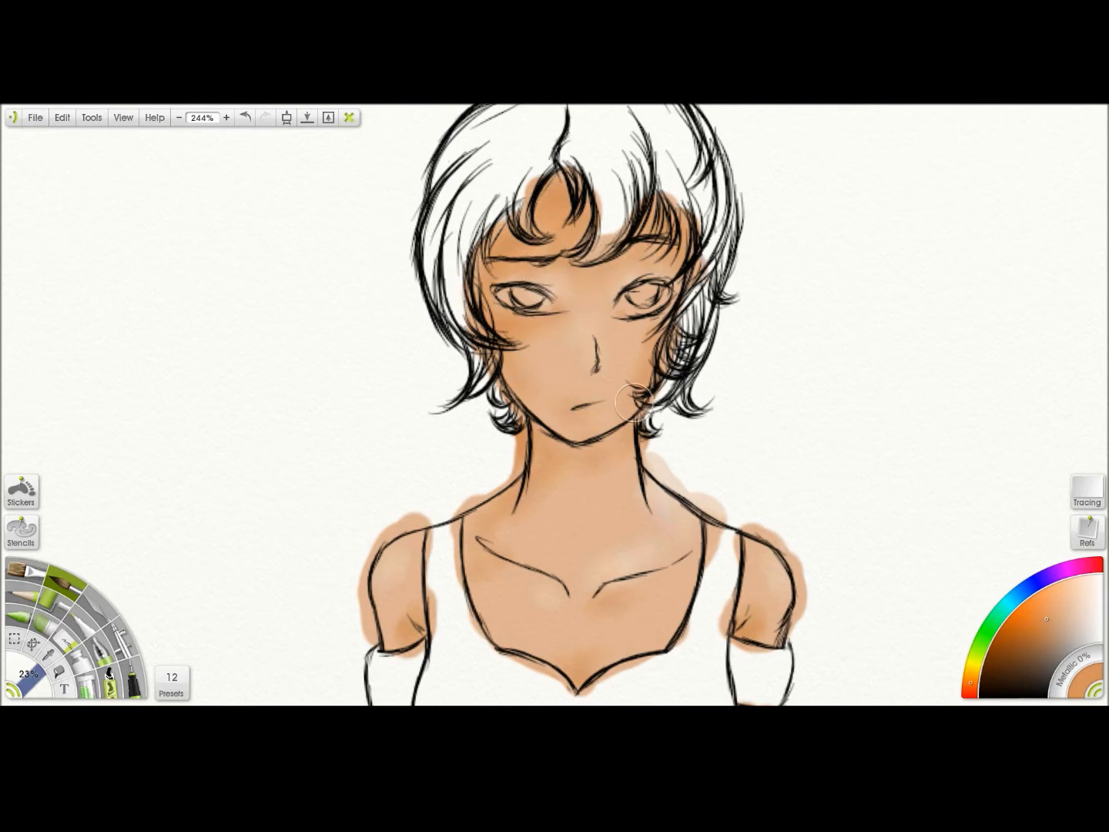
pyautogui.moveTo(685, 310); pyautogui.dragTo(668, 326)
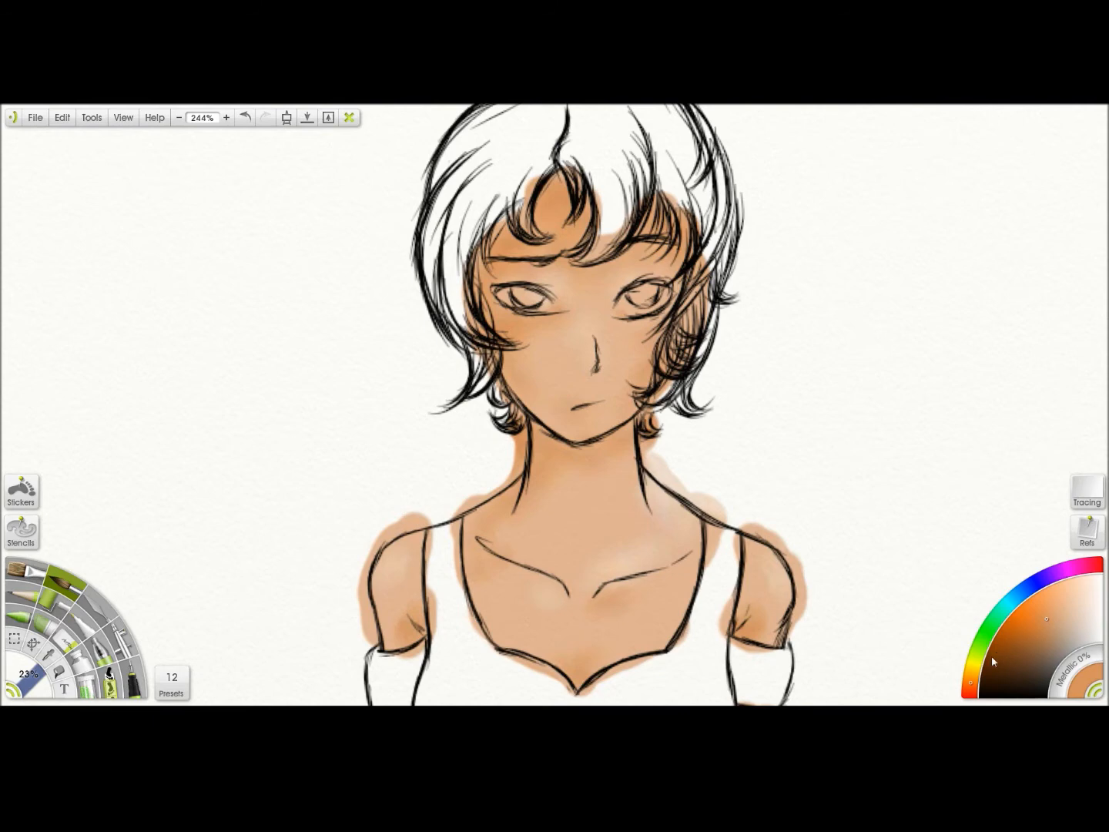
# Choose white, reduce the brush size to 5% and paint the whites of both eyes.
pyautogui.click(970, 689)
pyautogui.moveTo(1063, 626); pyautogui.dragTo(1102, 589)
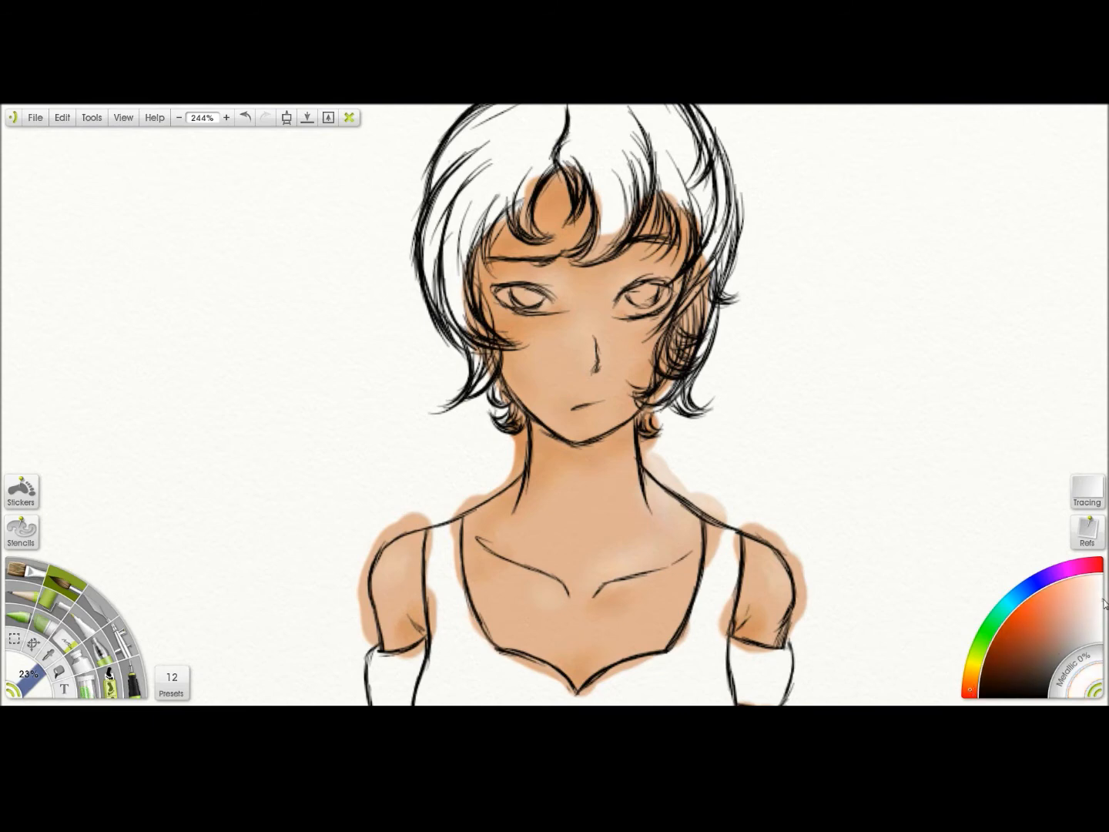
pyautogui.scroll(5, 906, 176)
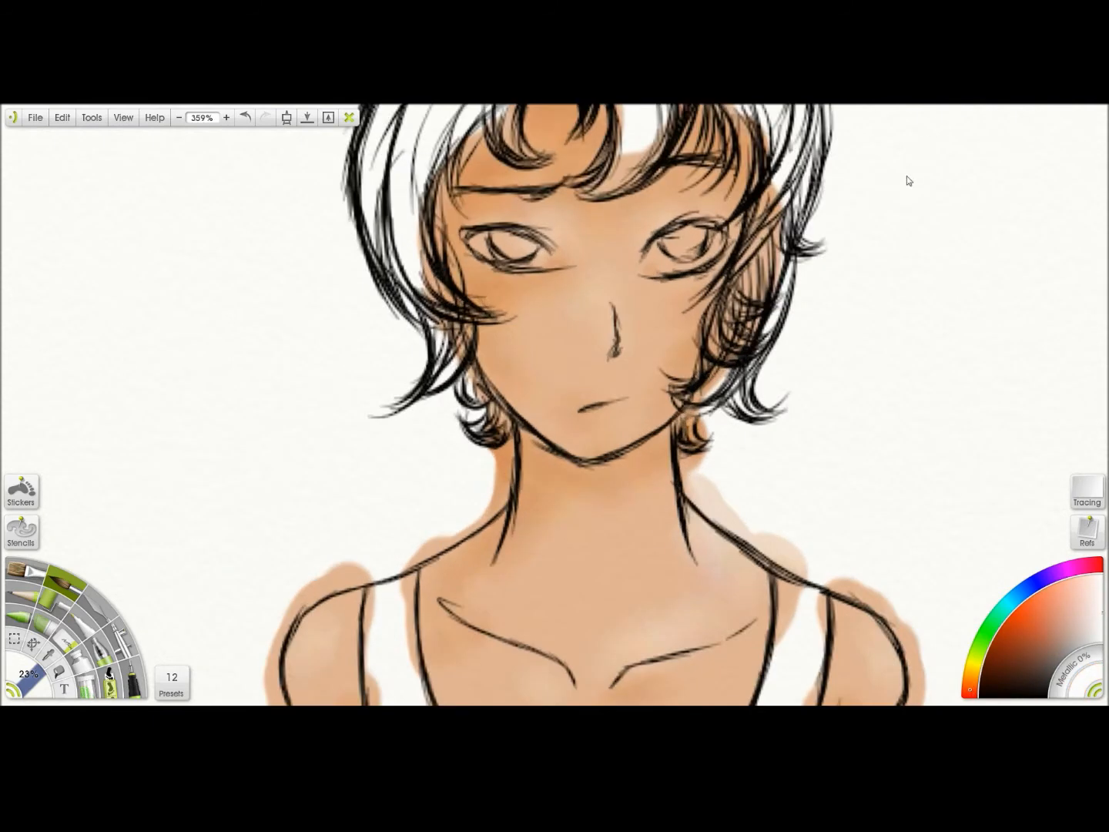
pyautogui.moveTo(884, 215); pyautogui.dragTo(912, 374)
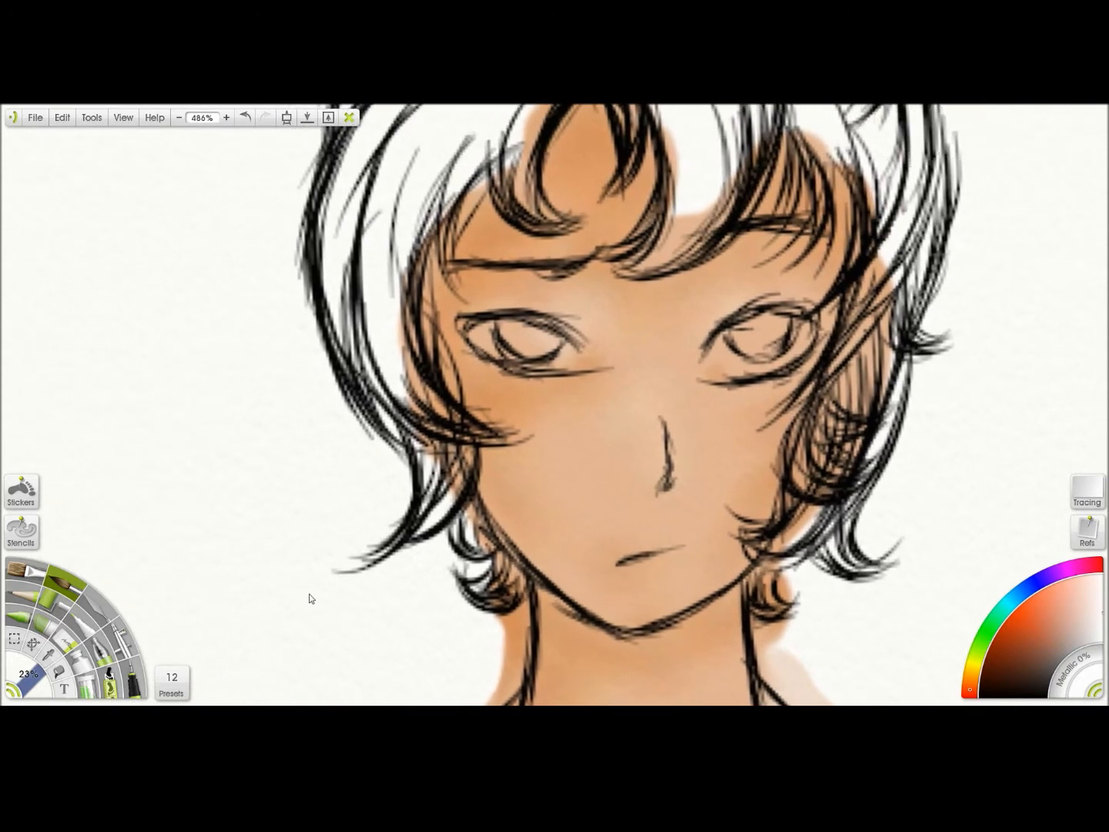
pyautogui.moveTo(45, 677); pyautogui.dragTo(30, 682)
pyautogui.moveTo(468, 329)
pyautogui.mouseDown()
pyautogui.moveTo(500, 338)
pyautogui.moveTo(513, 361)
pyautogui.moveTo(511, 348)
pyautogui.moveTo(539, 360)
pyautogui.moveTo(569, 344)
pyautogui.moveTo(566, 360)
pyautogui.moveTo(582, 365)
pyautogui.moveTo(532, 325)
pyautogui.moveTo(484, 343)
pyautogui.mouseUp()
pyautogui.moveTo(756, 359)
pyautogui.mouseDown()
pyautogui.moveTo(723, 351)
pyautogui.moveTo(722, 365)
pyautogui.moveTo(764, 368)
pyautogui.moveTo(791, 349)
pyautogui.moveTo(746, 365)
pyautogui.moveTo(797, 344)
pyautogui.moveTo(737, 345)
pyautogui.moveTo(747, 373)
pyautogui.mouseUp()
pyautogui.moveTo(497, 342)
pyautogui.mouseDown()
pyautogui.moveTo(487, 317)
pyautogui.moveTo(520, 324)
pyautogui.mouseUp()
pyautogui.moveTo(792, 312); pyautogui.dragTo(804, 334)
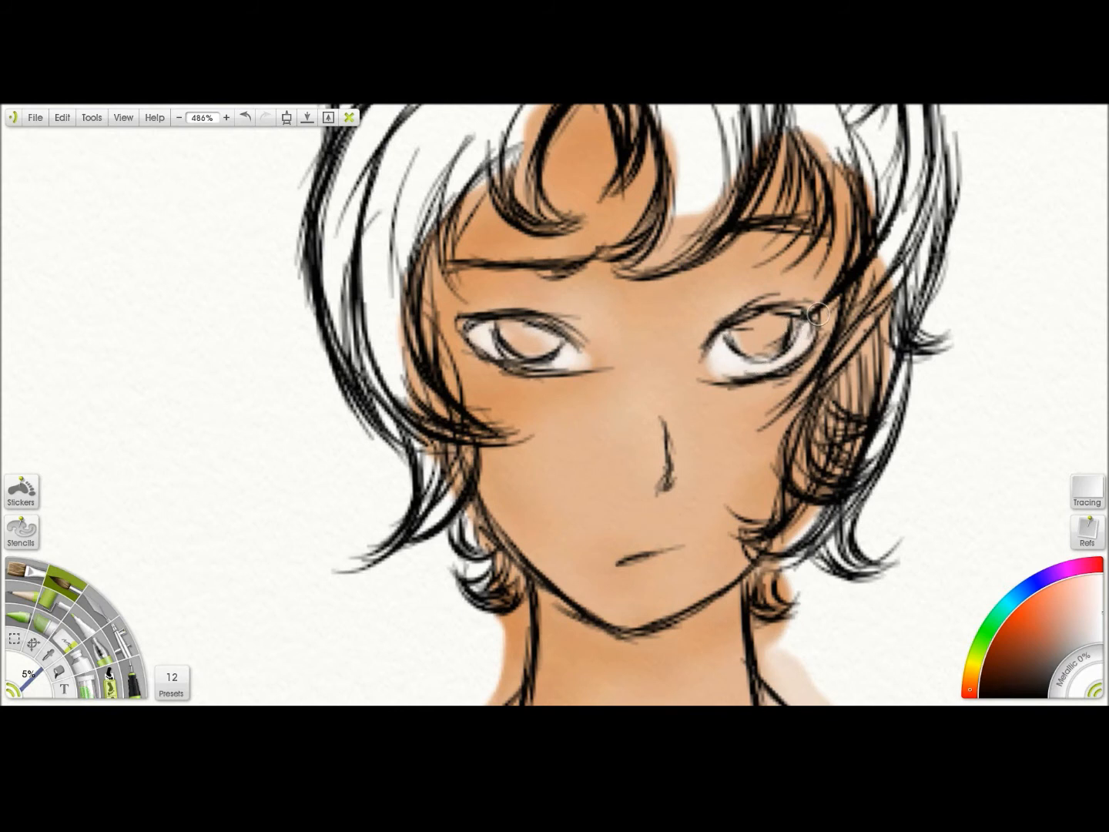
pyautogui.keyDown('alt'); pyautogui.click(523, 346); pyautogui.keyUp('alt')
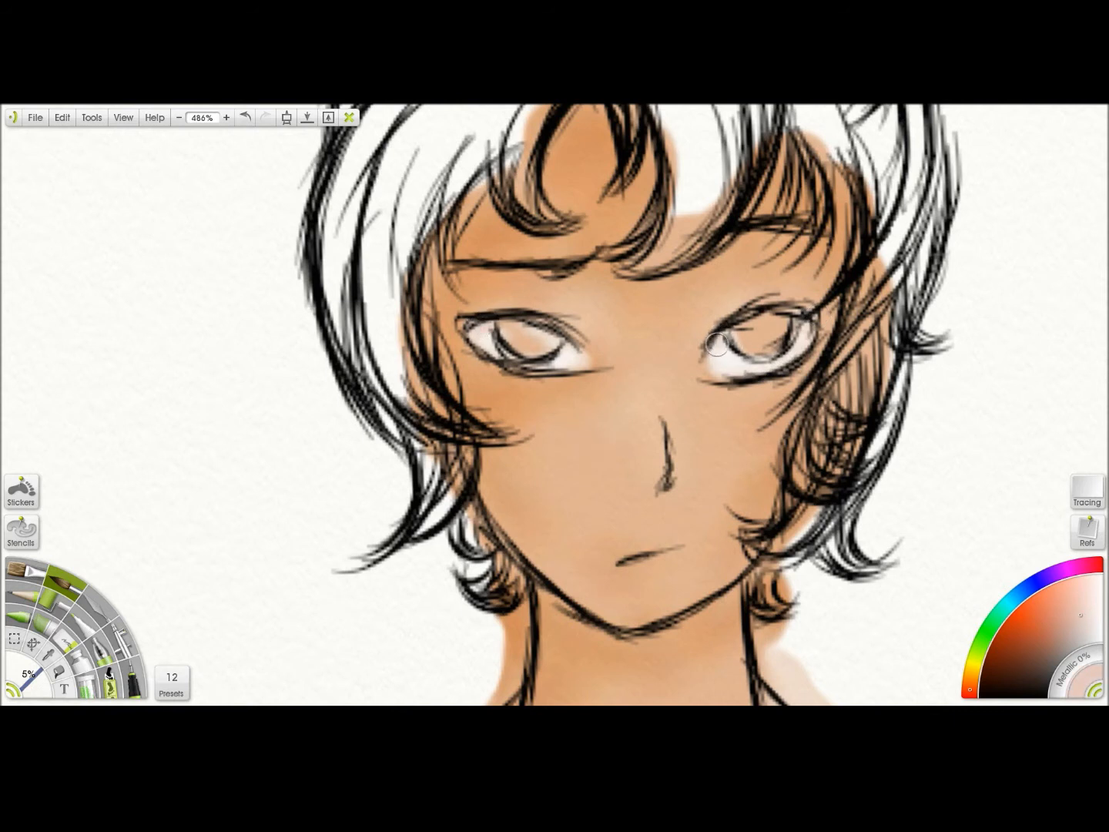
pyautogui.keyDown('alt'); pyautogui.click(317, 600); pyautogui.keyUp('alt')
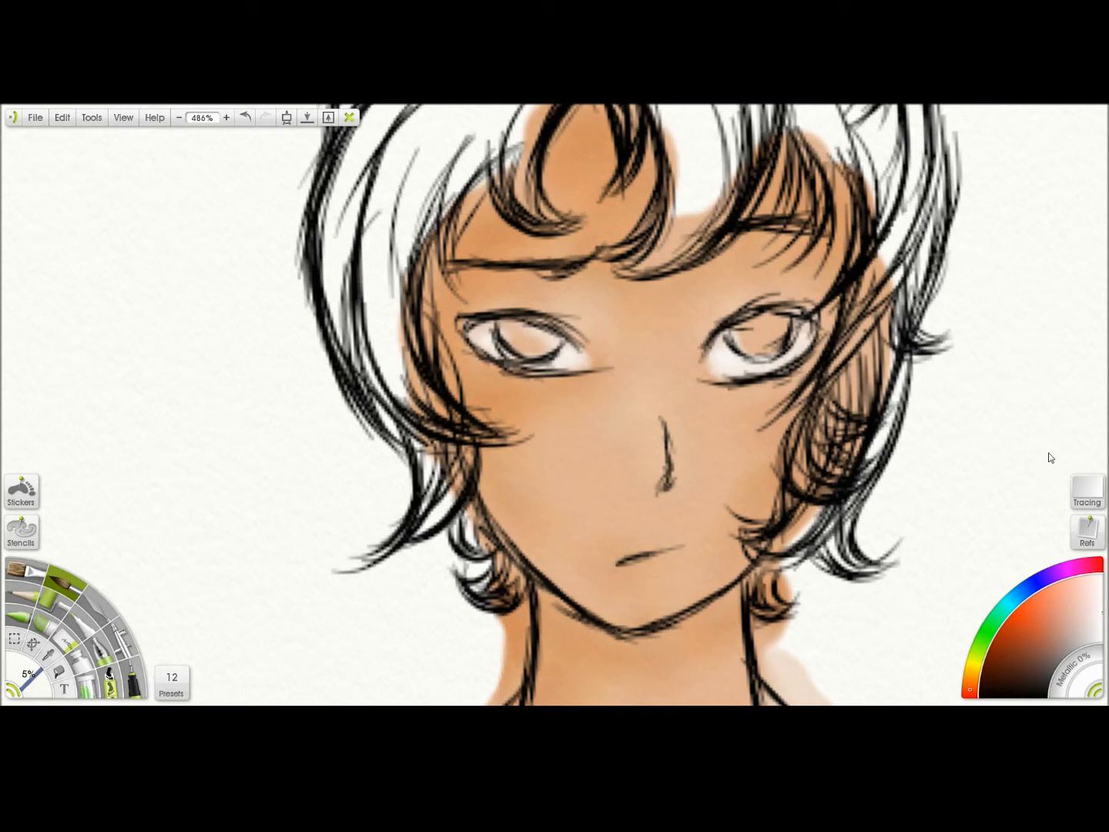
# Choose a reddish-brown colour and fill the irises of both eyes.
pyautogui.moveTo(1009, 625)
pyautogui.mouseDown()
pyautogui.moveTo(1018, 626)
pyautogui.moveTo(1006, 639)
pyautogui.mouseUp()
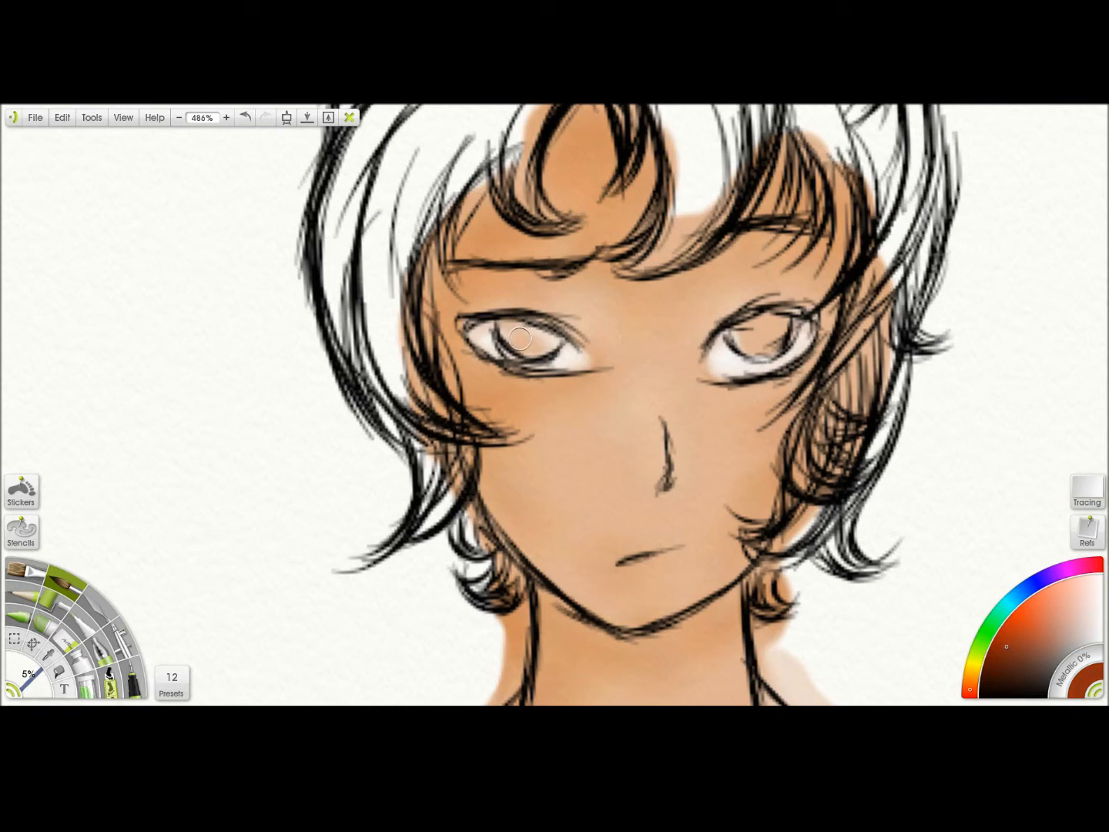
pyautogui.moveTo(517, 333)
pyautogui.mouseDown()
pyautogui.moveTo(551, 339)
pyautogui.moveTo(521, 350)
pyautogui.moveTo(540, 344)
pyautogui.moveTo(539, 355)
pyautogui.moveTo(551, 343)
pyautogui.moveTo(529, 348)
pyautogui.moveTo(513, 332)
pyautogui.moveTo(549, 338)
pyautogui.moveTo(523, 343)
pyautogui.moveTo(505, 328)
pyautogui.moveTo(530, 348)
pyautogui.moveTo(552, 345)
pyautogui.moveTo(528, 343)
pyautogui.mouseUp()
pyautogui.moveTo(714, 324)
pyautogui.mouseDown()
pyautogui.moveTo(750, 332)
pyautogui.moveTo(743, 337)
pyautogui.moveTo(768, 354)
pyautogui.moveTo(778, 336)
pyautogui.moveTo(749, 334)
pyautogui.moveTo(759, 345)
pyautogui.moveTo(783, 323)
pyautogui.moveTo(742, 354)
pyautogui.moveTo(774, 356)
pyautogui.moveTo(770, 343)
pyautogui.moveTo(754, 359)
pyautogui.moveTo(743, 347)
pyautogui.moveTo(778, 328)
pyautogui.moveTo(761, 358)
pyautogui.moveTo(774, 342)
pyautogui.moveTo(743, 333)
pyautogui.moveTo(785, 330)
pyautogui.moveTo(763, 354)
pyautogui.moveTo(778, 328)
pyautogui.moveTo(778, 342)
pyautogui.moveTo(765, 335)
pyautogui.moveTo(789, 333)
pyautogui.moveTo(763, 341)
pyautogui.moveTo(778, 330)
pyautogui.moveTo(775, 357)
pyautogui.moveTo(767, 340)
pyautogui.moveTo(731, 343)
pyautogui.moveTo(765, 358)
pyautogui.mouseUp()
pyautogui.moveTo(529, 340)
pyautogui.mouseDown()
pyautogui.moveTo(508, 339)
pyautogui.moveTo(549, 351)
pyautogui.moveTo(536, 361)
pyautogui.moveTo(522, 356)
pyautogui.moveTo(543, 347)
pyautogui.moveTo(524, 345)
pyautogui.moveTo(558, 351)
pyautogui.mouseUp()
pyautogui.moveTo(775, 343); pyautogui.dragTo(753, 354)
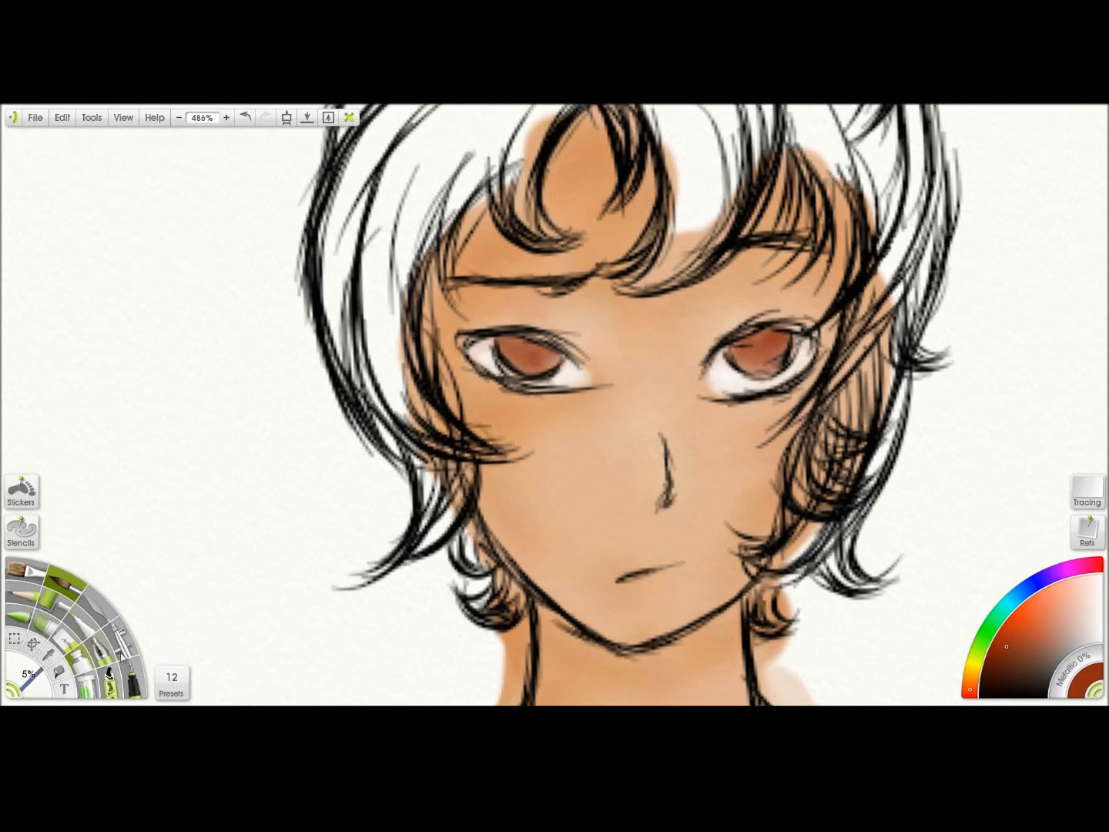
# Choose a darker reddish brown and shade both irises.
pyautogui.click(1000, 660)
pyautogui.moveTo(528, 345)
pyautogui.mouseDown()
pyautogui.moveTo(509, 343)
pyautogui.moveTo(555, 357)
pyautogui.moveTo(506, 340)
pyautogui.moveTo(544, 357)
pyautogui.mouseUp()
pyautogui.moveTo(745, 345)
pyautogui.mouseDown()
pyautogui.moveTo(734, 353)
pyautogui.moveTo(778, 330)
pyautogui.moveTo(789, 343)
pyautogui.moveTo(773, 331)
pyautogui.moveTo(755, 353)
pyautogui.moveTo(768, 359)
pyautogui.mouseUp()
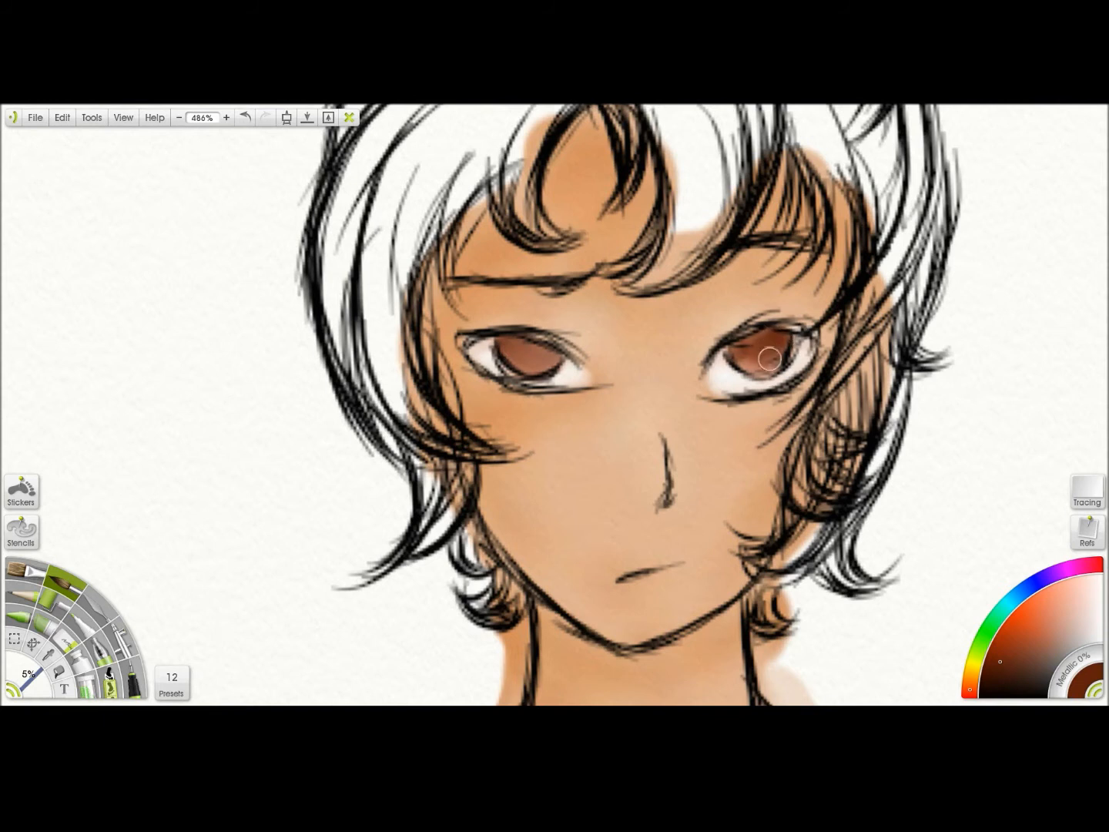
pyautogui.moveTo(518, 342)
pyautogui.mouseDown()
pyautogui.moveTo(509, 352)
pyautogui.moveTo(535, 337)
pyautogui.mouseUp()
# Choose an orange-brown colour and tint the middle of both irises.
pyautogui.moveTo(969, 689)
pyautogui.mouseDown()
pyautogui.moveTo(973, 672)
pyautogui.moveTo(1019, 637)
pyautogui.mouseUp()
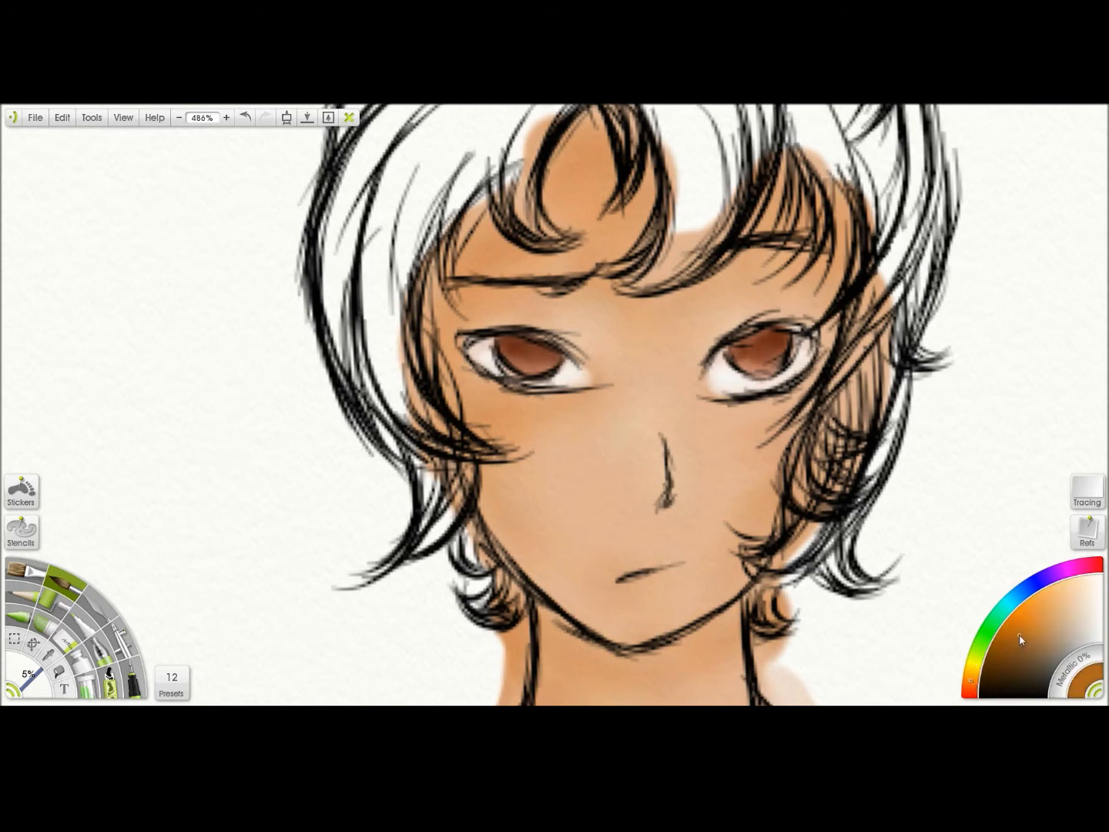
pyautogui.moveTo(531, 359); pyautogui.dragTo(524, 348)
pyautogui.moveTo(745, 353)
pyautogui.mouseDown()
pyautogui.moveTo(763, 357)
pyautogui.moveTo(755, 345)
pyautogui.moveTo(748, 364)
pyautogui.moveTo(768, 351)
pyautogui.moveTo(753, 364)
pyautogui.moveTo(778, 352)
pyautogui.mouseUp()
pyautogui.moveTo(520, 354)
pyautogui.mouseDown()
pyautogui.moveTo(507, 363)
pyautogui.moveTo(539, 358)
pyautogui.moveTo(511, 354)
pyautogui.moveTo(511, 338)
pyautogui.moveTo(533, 359)
pyautogui.moveTo(519, 358)
pyautogui.mouseUp()
# Choose black and tone both irises down to a deeper, greyer brown with light strokes.
pyautogui.click(998, 697)
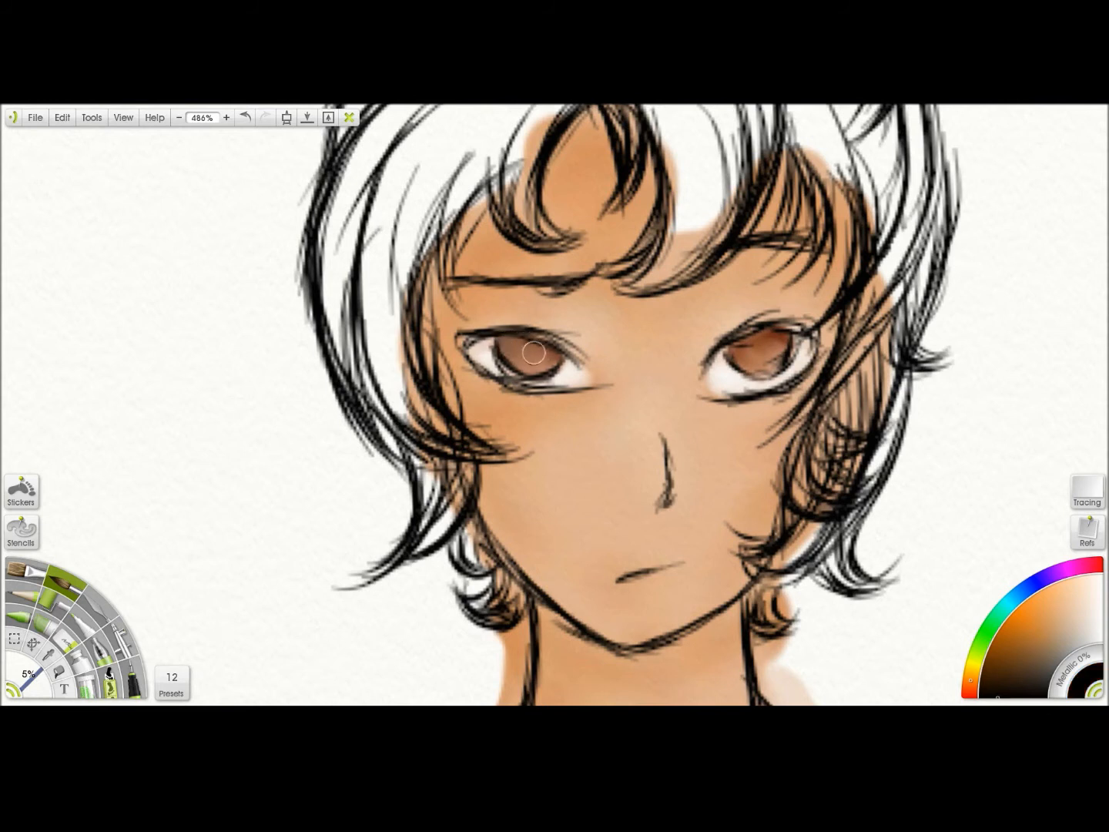
pyautogui.moveTo(738, 349)
pyautogui.mouseDown()
pyautogui.moveTo(771, 330)
pyautogui.moveTo(751, 341)
pyautogui.moveTo(772, 332)
pyautogui.moveTo(771, 360)
pyautogui.moveTo(775, 349)
pyautogui.mouseUp()
pyautogui.click(134, 682)
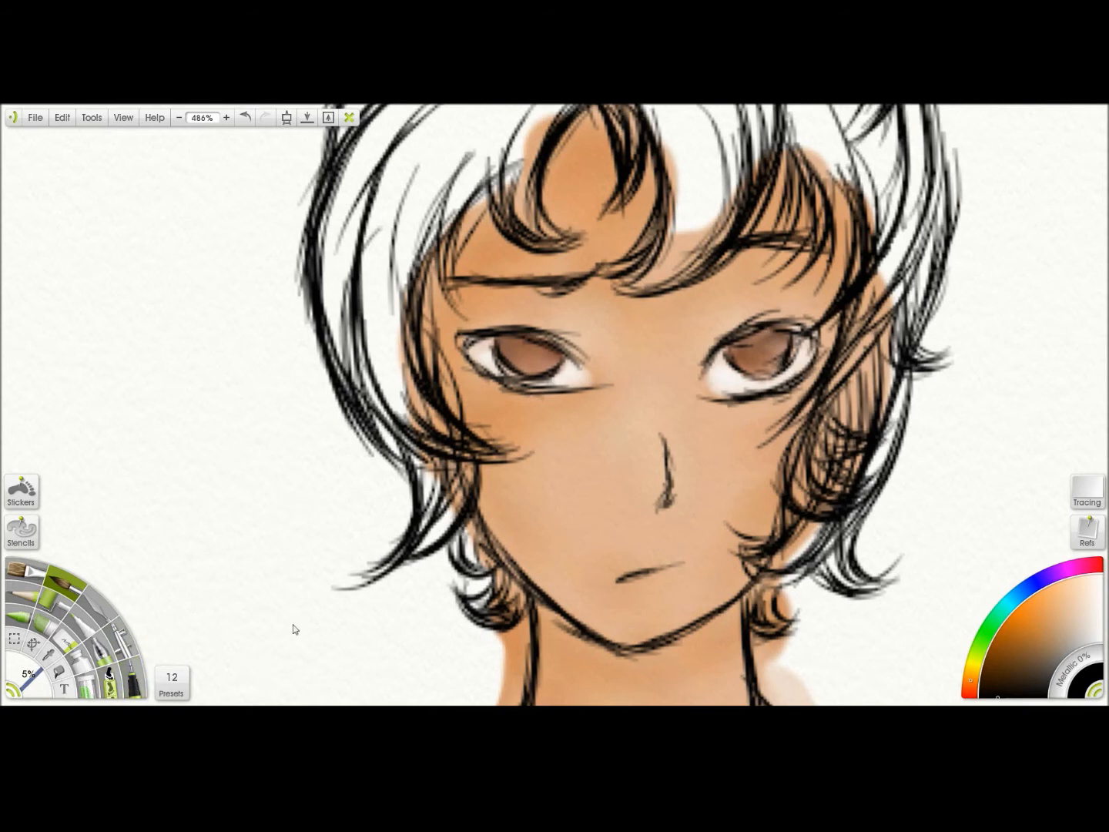
pyautogui.moveTo(529, 352)
pyautogui.mouseDown()
pyautogui.moveTo(503, 340)
pyautogui.moveTo(554, 358)
pyautogui.moveTo(504, 347)
pyautogui.moveTo(552, 358)
pyautogui.moveTo(515, 350)
pyautogui.mouseUp()
pyautogui.hotkey('ctrl', 'z')
pyautogui.moveTo(763, 348)
pyautogui.mouseDown()
pyautogui.moveTo(777, 340)
pyautogui.moveTo(732, 350)
pyautogui.moveTo(770, 339)
pyautogui.moveTo(763, 348)
pyautogui.moveTo(776, 333)
pyautogui.mouseUp()
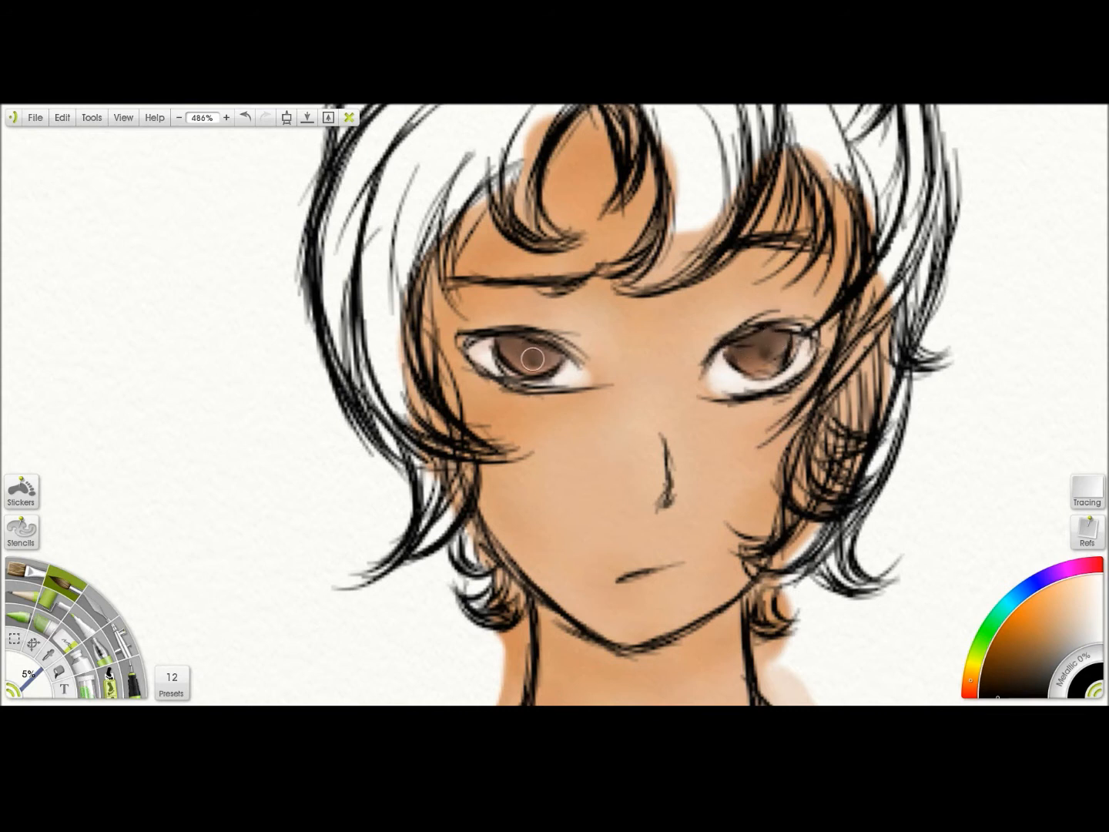
pyautogui.moveTo(774, 351); pyautogui.dragTo(766, 340)
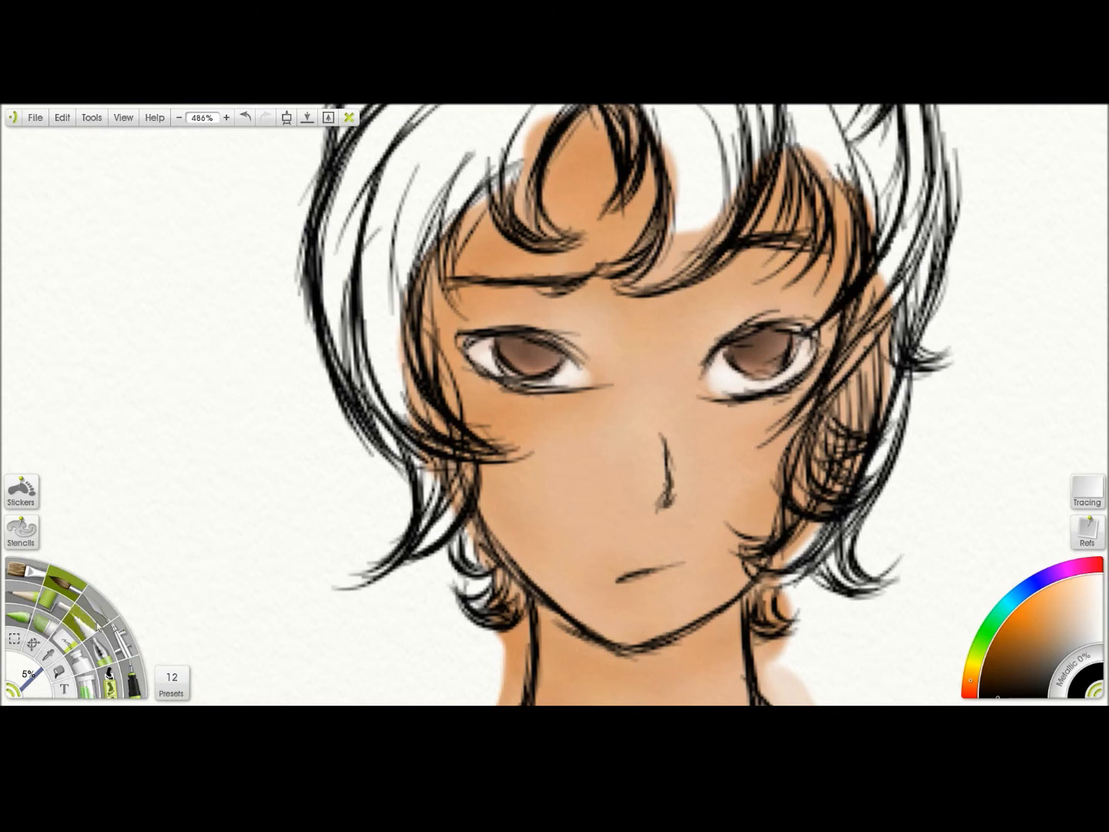
# Draw black pupils in both eyes with a 3% pen and add small white highlights.
pyautogui.click(135, 685)
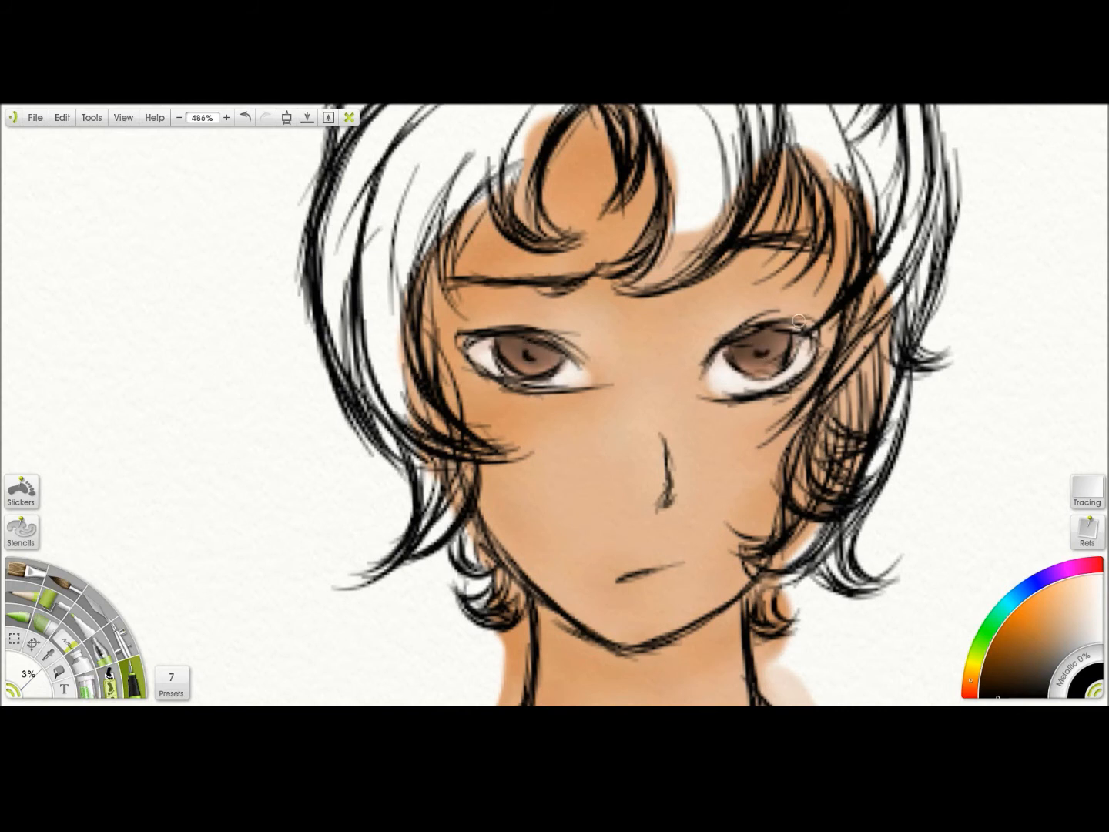
pyautogui.click(1102, 592)
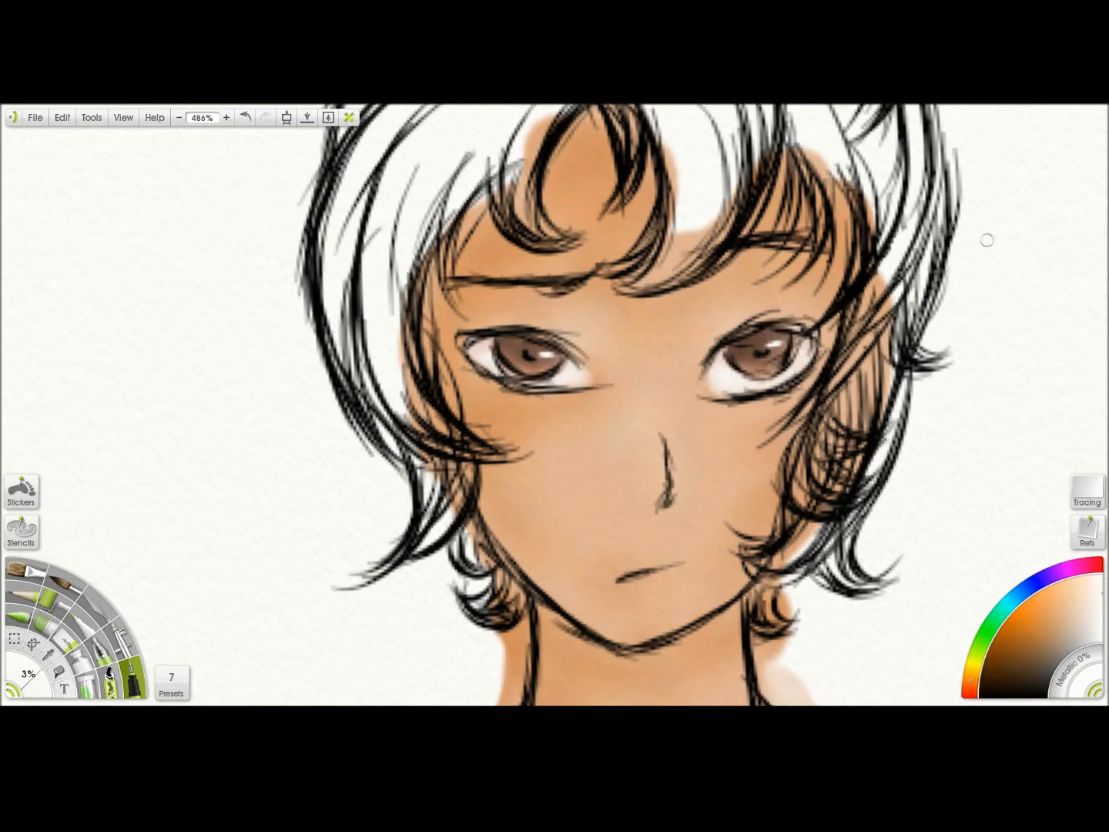
# Choose dark brown, set the paint brush size to 8% and fill the hair left of the parting.
pyautogui.moveTo(1007, 650)
pyautogui.mouseDown()
pyautogui.moveTo(1017, 693)
pyautogui.moveTo(1022, 670)
pyautogui.mouseUp()
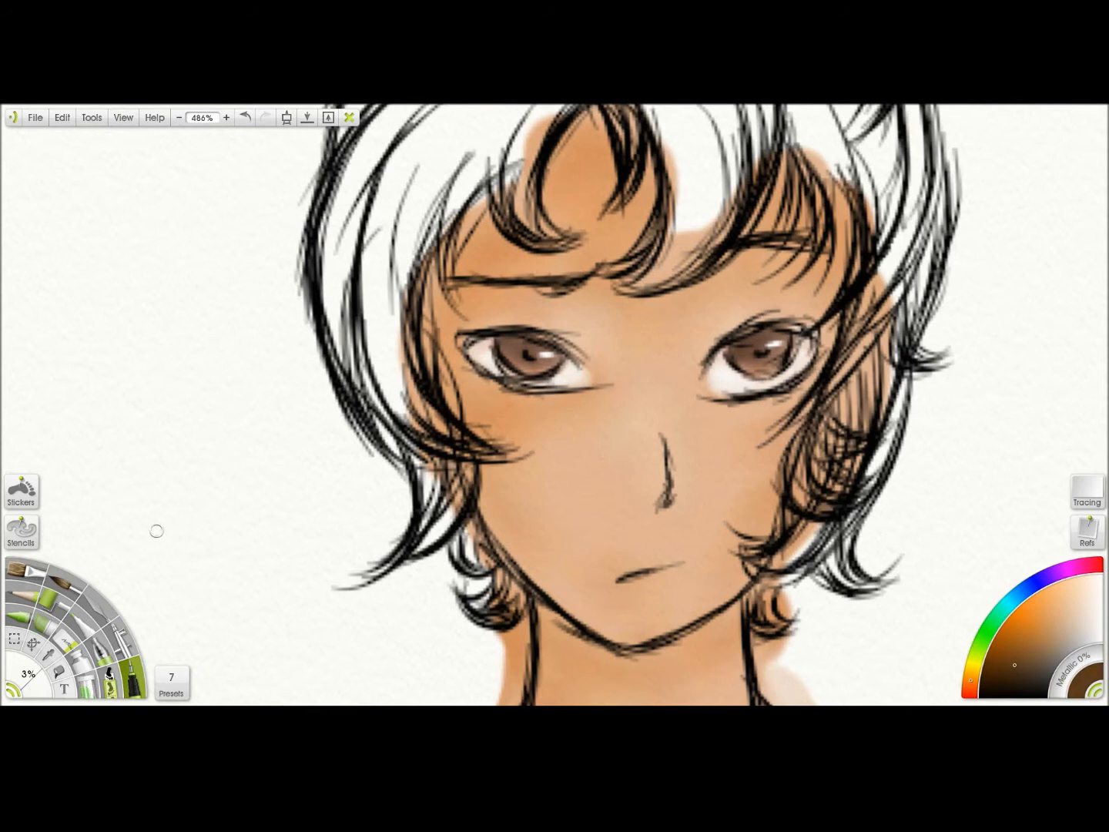
pyautogui.click(88, 627)
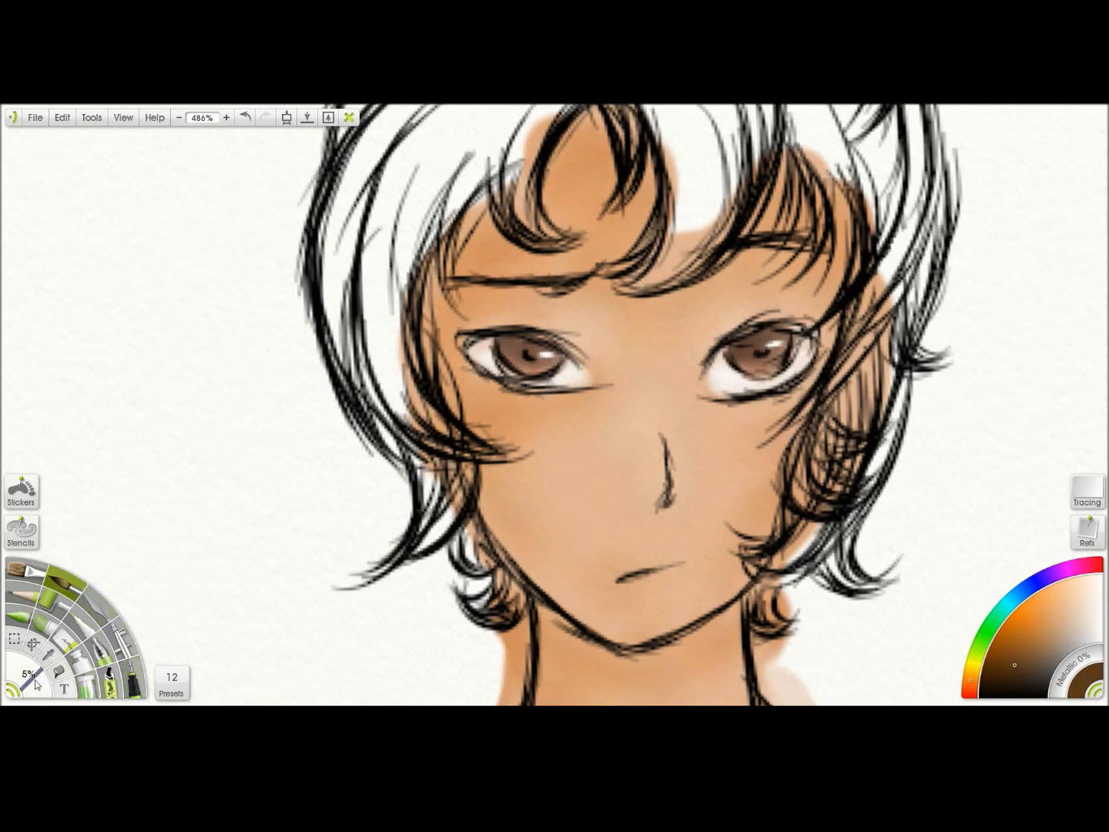
pyautogui.moveTo(41, 687); pyautogui.dragTo(43, 685)
pyautogui.moveTo(824, 223)
pyautogui.mouseDown()
pyautogui.moveTo(848, 303)
pyautogui.moveTo(824, 525)
pyautogui.moveTo(792, 522)
pyautogui.mouseUp()
pyautogui.moveTo(556, 267)
pyautogui.mouseDown()
pyautogui.moveTo(541, 350)
pyautogui.moveTo(495, 433)
pyautogui.moveTo(542, 384)
pyautogui.moveTo(479, 496)
pyautogui.moveTo(518, 533)
pyautogui.moveTo(482, 505)
pyautogui.moveTo(503, 477)
pyautogui.moveTo(491, 448)
pyautogui.moveTo(491, 499)
pyautogui.moveTo(495, 449)
pyautogui.moveTo(541, 357)
pyautogui.moveTo(460, 487)
pyautogui.moveTo(468, 436)
pyautogui.moveTo(508, 365)
pyautogui.moveTo(497, 365)
pyautogui.moveTo(476, 424)
pyautogui.moveTo(520, 381)
pyautogui.moveTo(517, 413)
pyautogui.moveTo(552, 259)
pyautogui.moveTo(499, 230)
pyautogui.moveTo(328, 356)
pyautogui.moveTo(304, 456)
pyautogui.moveTo(475, 256)
pyautogui.moveTo(425, 345)
pyautogui.moveTo(455, 388)
pyautogui.moveTo(525, 260)
pyautogui.moveTo(386, 378)
pyautogui.moveTo(375, 358)
pyautogui.moveTo(372, 462)
pyautogui.moveTo(481, 381)
pyautogui.moveTo(412, 493)
pyautogui.mouseUp()
pyautogui.moveTo(413, 414); pyautogui.dragTo(503, 295)
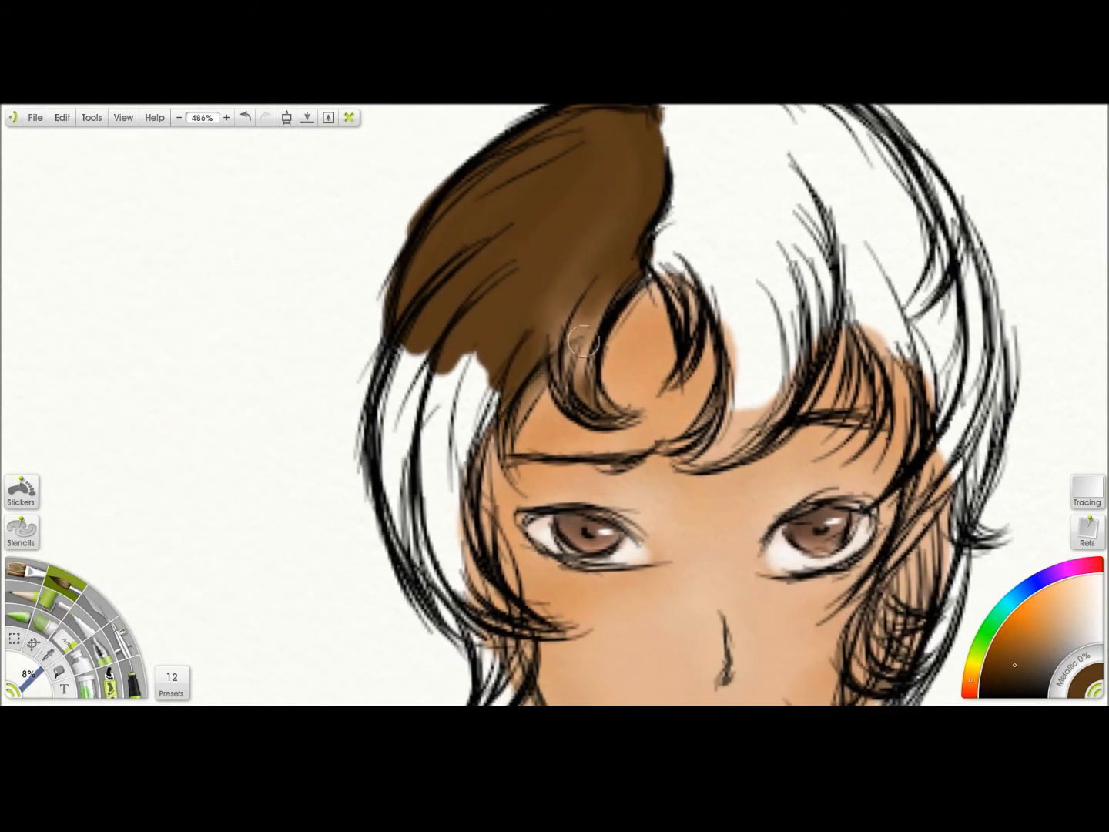
pyautogui.moveTo(512, 331)
pyautogui.mouseDown()
pyautogui.moveTo(447, 514)
pyautogui.moveTo(460, 577)
pyautogui.moveTo(517, 607)
pyautogui.moveTo(493, 616)
pyautogui.moveTo(503, 614)
pyautogui.mouseUp()
pyautogui.moveTo(496, 440)
pyautogui.mouseDown()
pyautogui.moveTo(448, 508)
pyautogui.moveTo(410, 354)
pyautogui.mouseUp()
pyautogui.moveTo(387, 398); pyautogui.dragTo(465, 536)
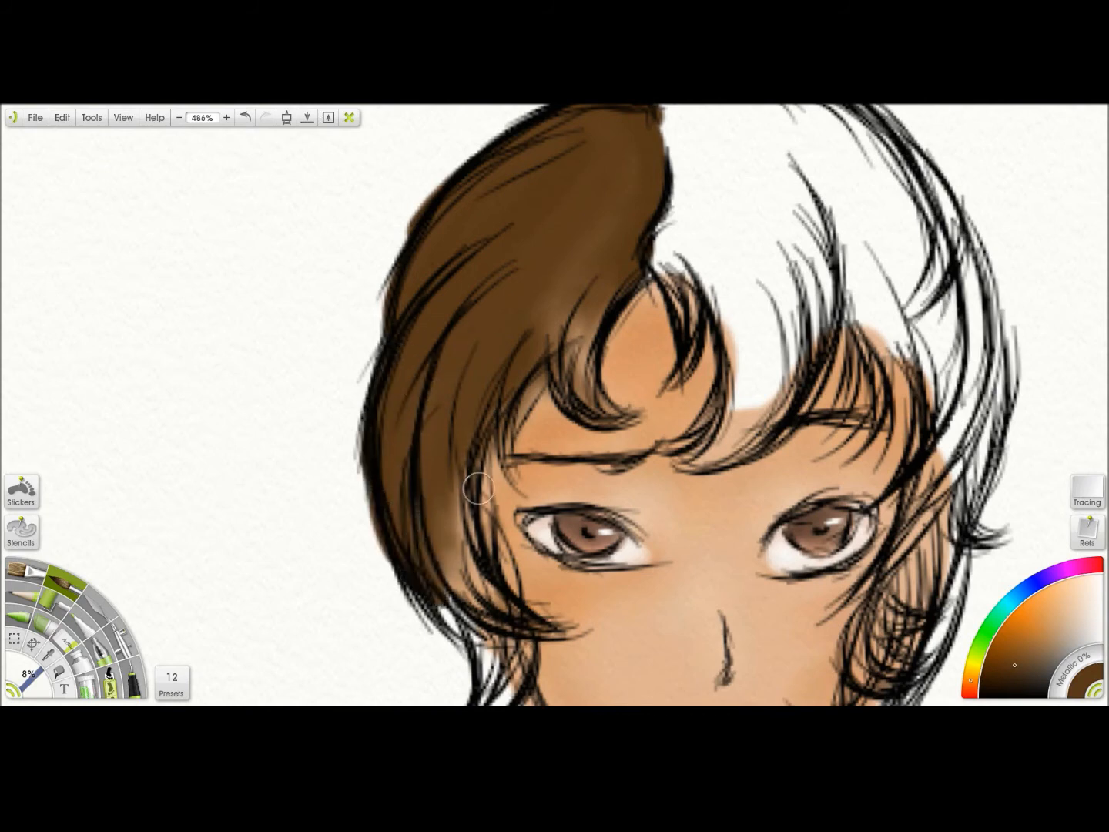
# Paint the left side locks and the curls beside the cheek and neck dark brown.
pyautogui.moveTo(697, 317); pyautogui.dragTo(703, 187)
pyautogui.moveTo(423, 441)
pyautogui.mouseDown()
pyautogui.moveTo(488, 553)
pyautogui.moveTo(526, 520)
pyautogui.moveTo(447, 608)
pyautogui.mouseUp()
pyautogui.moveTo(489, 529); pyautogui.dragTo(475, 566)
pyautogui.moveTo(465, 416); pyautogui.dragTo(506, 485)
pyautogui.moveTo(469, 343); pyautogui.dragTo(513, 485)
pyautogui.moveTo(531, 586)
pyautogui.mouseDown()
pyautogui.moveTo(536, 626)
pyautogui.moveTo(539, 570)
pyautogui.moveTo(566, 662)
pyautogui.moveTo(568, 614)
pyautogui.moveTo(571, 654)
pyautogui.moveTo(517, 493)
pyautogui.mouseUp()
pyautogui.moveTo(493, 597)
pyautogui.mouseDown()
pyautogui.moveTo(521, 547)
pyautogui.moveTo(515, 480)
pyautogui.moveTo(496, 608)
pyautogui.moveTo(476, 613)
pyautogui.mouseUp()
pyautogui.moveTo(455, 427); pyautogui.dragTo(477, 492)
pyautogui.moveTo(487, 272); pyautogui.dragTo(467, 364)
pyautogui.moveTo(549, 260)
pyautogui.mouseDown()
pyautogui.moveTo(589, 216)
pyautogui.moveTo(634, 119)
pyautogui.moveTo(511, 295)
pyautogui.moveTo(534, 325)
pyautogui.moveTo(491, 306)
pyautogui.moveTo(510, 447)
pyautogui.mouseUp()
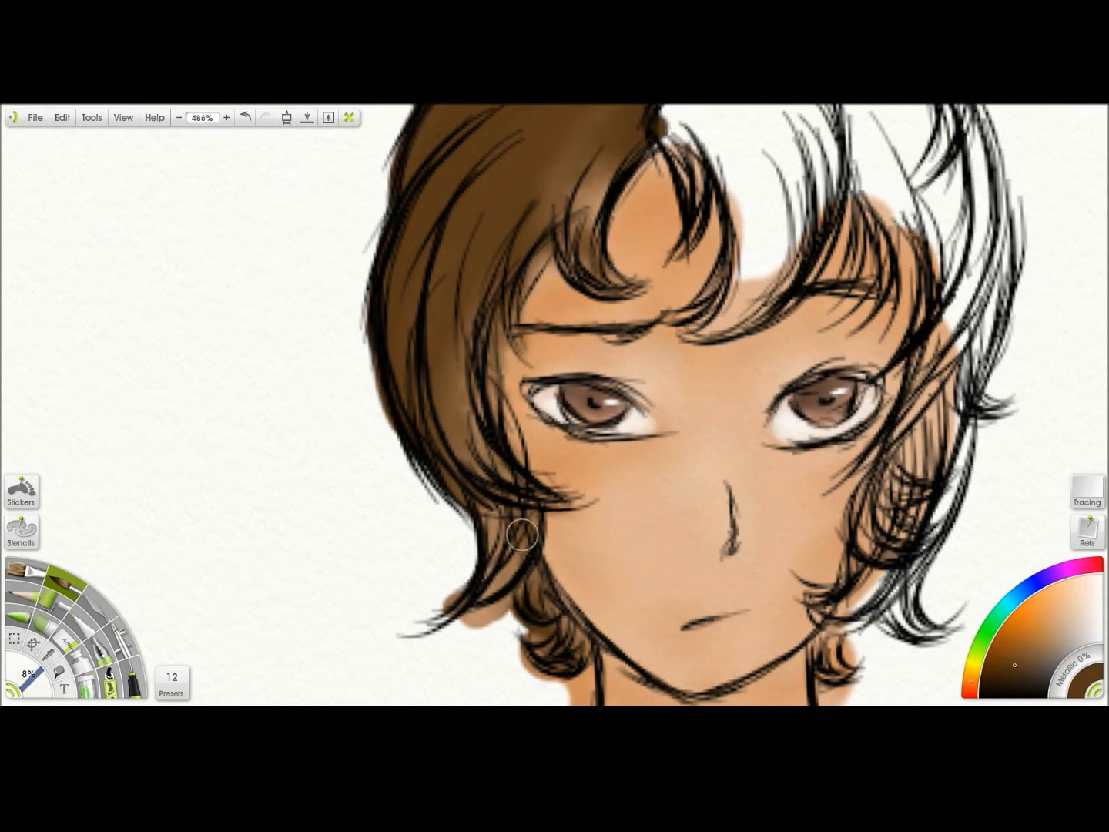
# Paint the centre bangs and the crown just right of the parting brown, blending lighter tones through the fringe.
pyautogui.moveTo(880, 246); pyautogui.dragTo(712, 410)
pyautogui.moveTo(505, 181)
pyautogui.mouseDown()
pyautogui.moveTo(502, 210)
pyautogui.moveTo(528, 115)
pyautogui.moveTo(640, 165)
pyautogui.moveTo(577, 274)
pyautogui.mouseUp()
pyautogui.moveTo(513, 318)
pyautogui.mouseDown()
pyautogui.moveTo(438, 362)
pyautogui.moveTo(465, 302)
pyautogui.moveTo(461, 329)
pyautogui.moveTo(507, 323)
pyautogui.moveTo(574, 432)
pyautogui.moveTo(531, 493)
pyautogui.moveTo(616, 435)
pyautogui.moveTo(562, 485)
pyautogui.moveTo(597, 350)
pyautogui.moveTo(593, 439)
pyautogui.moveTo(608, 462)
pyautogui.moveTo(645, 332)
pyautogui.mouseUp()
pyautogui.moveTo(579, 433)
pyautogui.mouseDown()
pyautogui.moveTo(570, 462)
pyautogui.moveTo(577, 365)
pyautogui.moveTo(531, 261)
pyautogui.moveTo(558, 204)
pyautogui.moveTo(586, 315)
pyautogui.moveTo(616, 254)
pyautogui.moveTo(647, 316)
pyautogui.moveTo(526, 252)
pyautogui.moveTo(628, 390)
pyautogui.moveTo(596, 446)
pyautogui.mouseUp()
pyautogui.moveTo(554, 336); pyautogui.dragTo(557, 478)
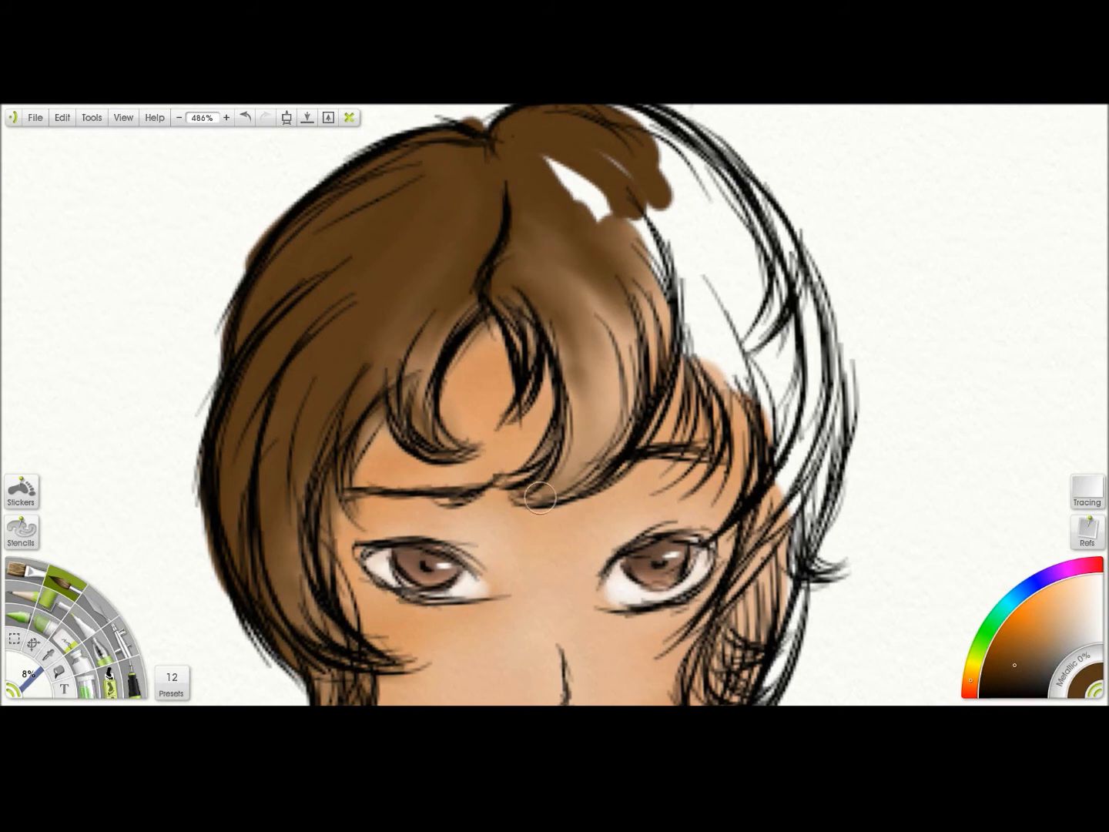
pyautogui.moveTo(591, 403)
pyautogui.mouseDown()
pyautogui.moveTo(587, 438)
pyautogui.moveTo(524, 244)
pyautogui.moveTo(649, 376)
pyautogui.mouseUp()
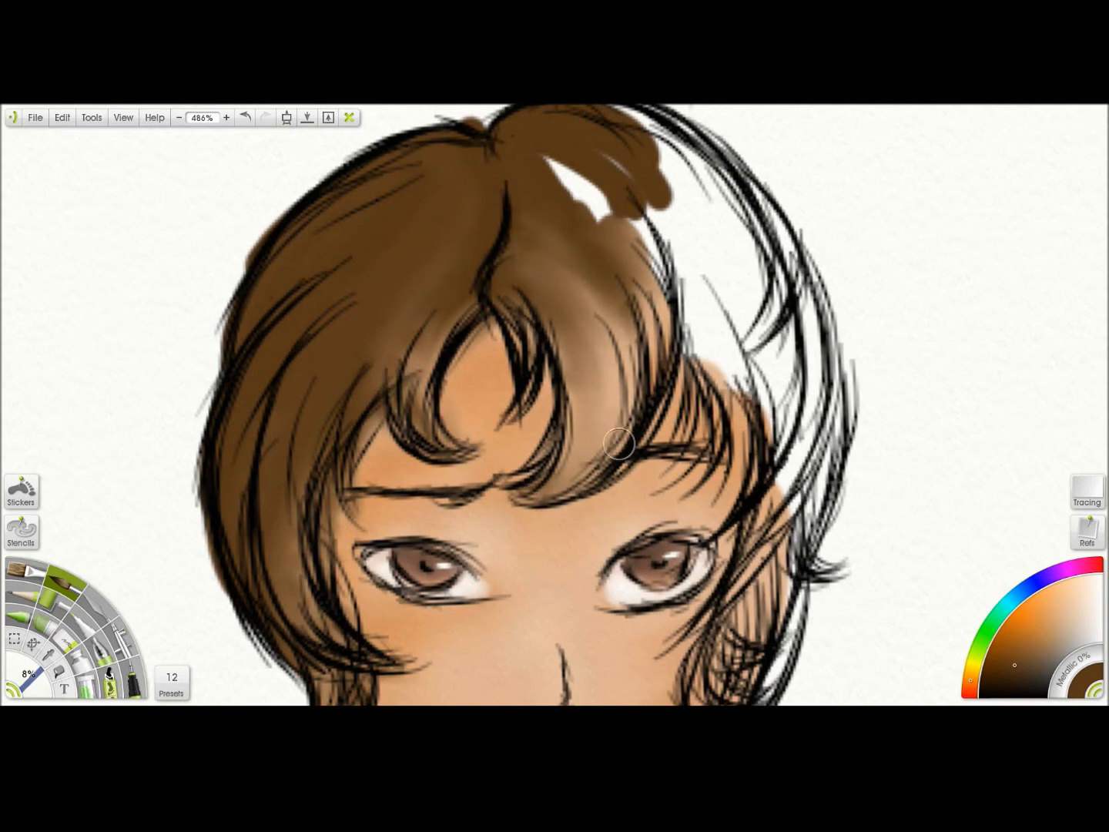
pyautogui.moveTo(607, 274)
pyautogui.mouseDown()
pyautogui.moveTo(578, 185)
pyautogui.moveTo(597, 216)
pyautogui.moveTo(624, 174)
pyautogui.moveTo(659, 357)
pyautogui.moveTo(608, 467)
pyautogui.moveTo(654, 429)
pyautogui.mouseUp()
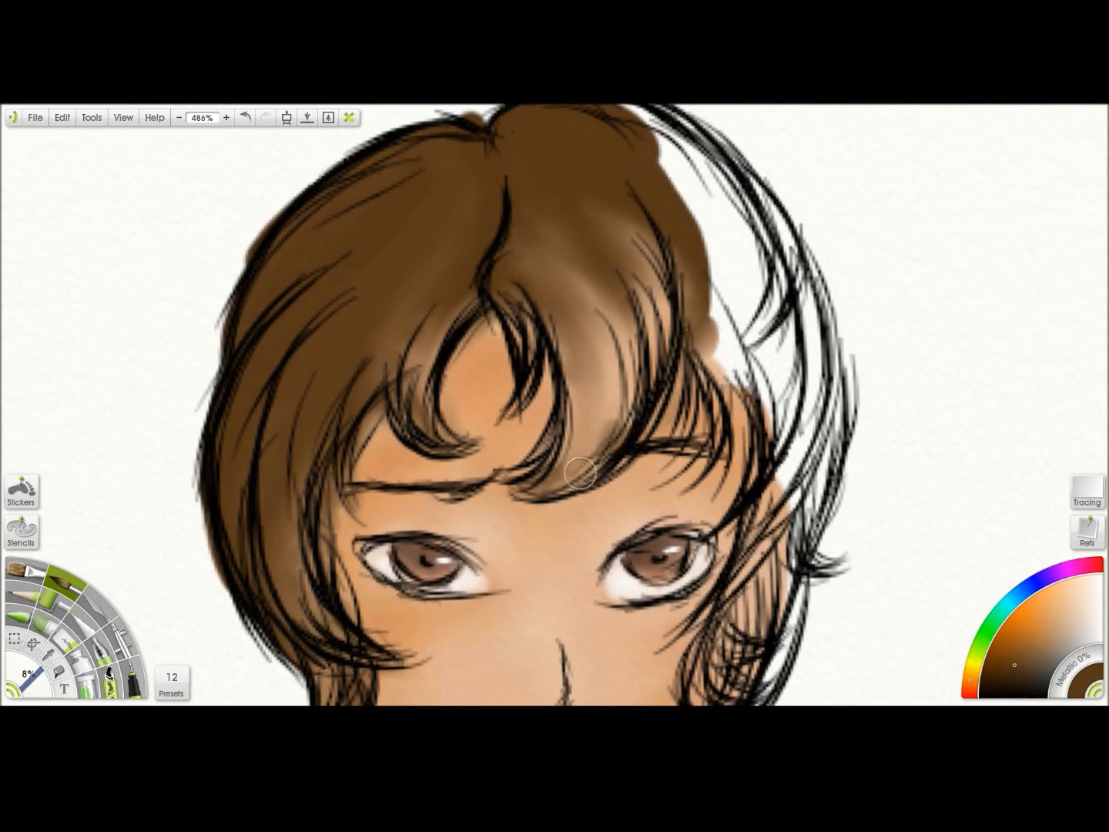
pyautogui.moveTo(530, 496)
pyautogui.mouseDown()
pyautogui.moveTo(570, 469)
pyautogui.moveTo(631, 370)
pyautogui.moveTo(640, 409)
pyautogui.moveTo(562, 429)
pyautogui.moveTo(538, 493)
pyautogui.moveTo(576, 434)
pyautogui.moveTo(602, 444)
pyautogui.mouseUp()
pyautogui.moveTo(645, 280); pyautogui.dragTo(654, 377)
pyautogui.moveTo(907, 236); pyautogui.dragTo(951, 171)
pyautogui.moveTo(482, 279)
pyautogui.mouseDown()
pyautogui.moveTo(470, 343)
pyautogui.moveTo(476, 290)
pyautogui.mouseUp()
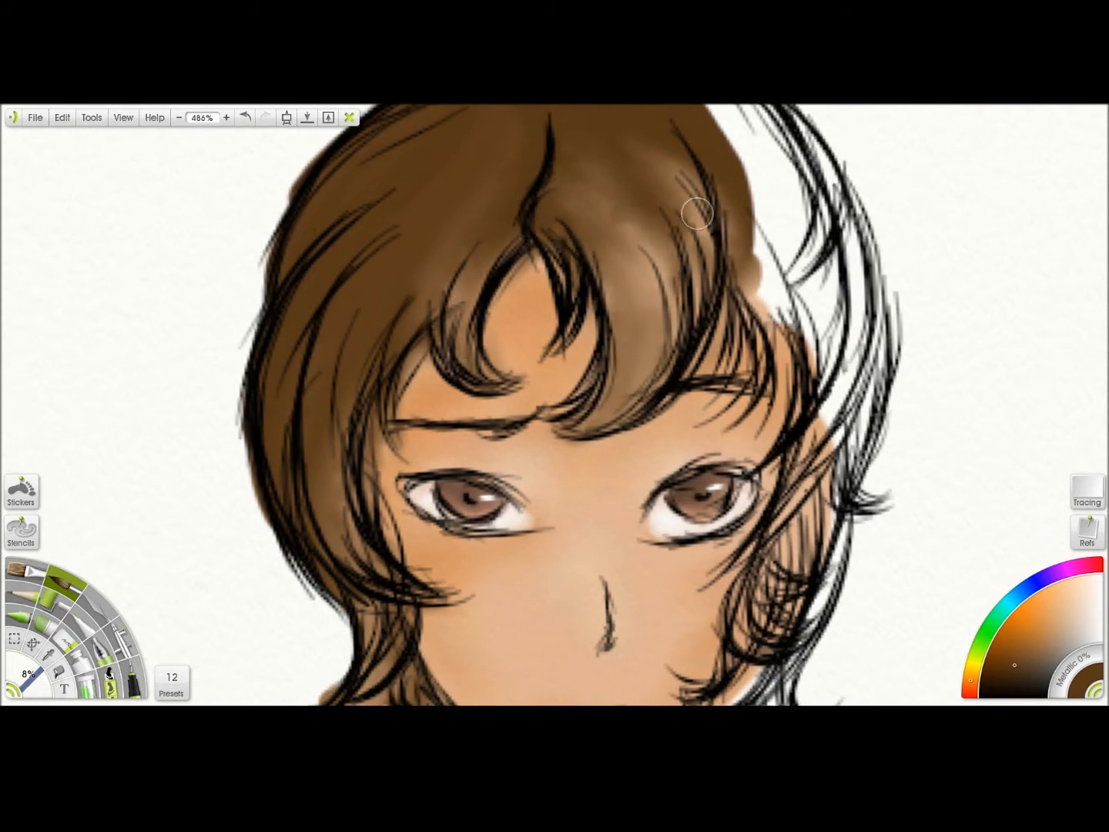
# Fill the remaining white hair on the right side of the head with dark brown, out to the outer outline.
pyautogui.moveTo(855, 177); pyautogui.dragTo(799, 289)
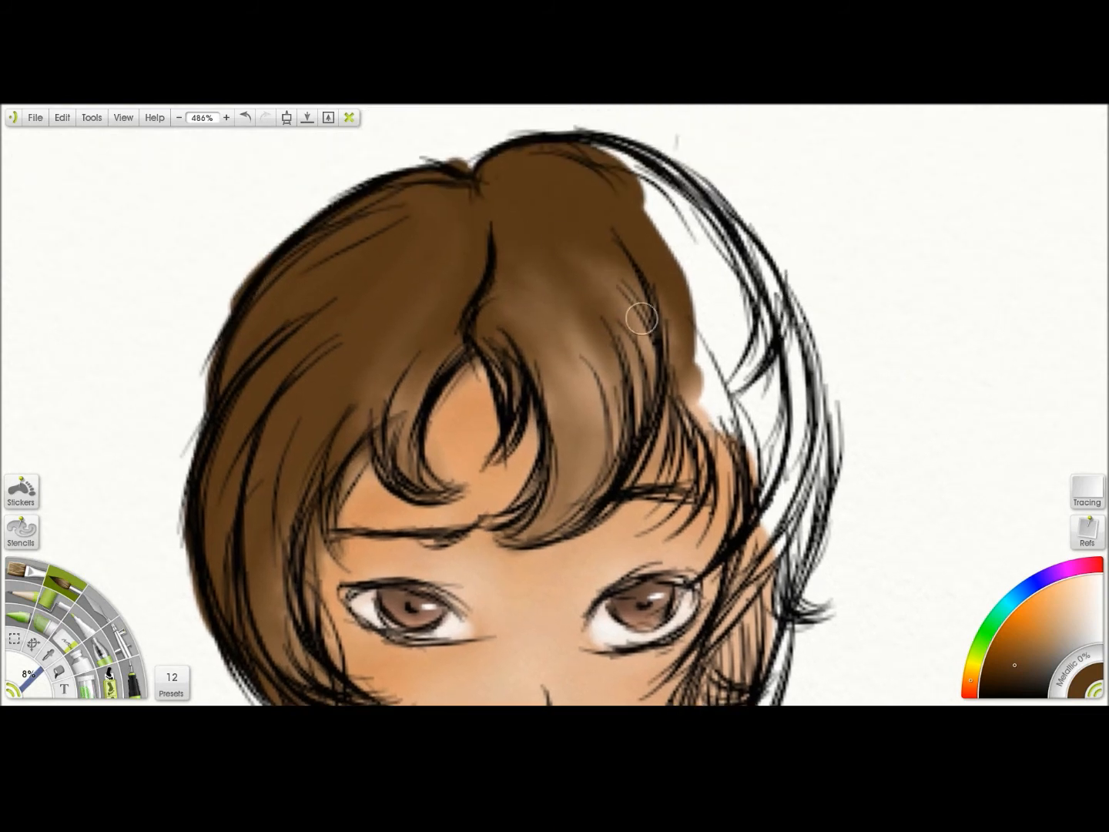
pyautogui.moveTo(674, 370)
pyautogui.mouseDown()
pyautogui.moveTo(711, 533)
pyautogui.moveTo(691, 402)
pyautogui.moveTo(702, 526)
pyautogui.moveTo(669, 362)
pyautogui.moveTo(743, 487)
pyautogui.mouseUp()
pyautogui.moveTo(701, 315); pyautogui.dragTo(725, 462)
pyautogui.moveTo(639, 396)
pyautogui.mouseDown()
pyautogui.moveTo(573, 522)
pyautogui.moveTo(524, 544)
pyautogui.moveTo(532, 532)
pyautogui.moveTo(521, 523)
pyautogui.mouseUp()
pyautogui.moveTo(648, 364)
pyautogui.mouseDown()
pyautogui.moveTo(543, 523)
pyautogui.moveTo(601, 316)
pyautogui.moveTo(568, 480)
pyautogui.mouseUp()
pyautogui.moveTo(574, 352); pyautogui.dragTo(642, 375)
pyautogui.moveTo(924, 199)
pyautogui.mouseDown()
pyautogui.moveTo(890, 163)
pyautogui.moveTo(817, 170)
pyautogui.moveTo(844, 135)
pyautogui.moveTo(943, 156)
pyautogui.mouseUp()
pyautogui.moveTo(537, 230)
pyautogui.mouseDown()
pyautogui.moveTo(460, 413)
pyautogui.moveTo(506, 391)
pyautogui.moveTo(516, 518)
pyautogui.moveTo(466, 462)
pyautogui.moveTo(494, 582)
pyautogui.moveTo(475, 569)
pyautogui.moveTo(438, 418)
pyautogui.moveTo(461, 288)
pyautogui.moveTo(448, 365)
pyautogui.mouseUp()
pyautogui.moveTo(505, 262)
pyautogui.mouseDown()
pyautogui.moveTo(573, 204)
pyautogui.moveTo(608, 202)
pyautogui.mouseUp()
pyautogui.moveTo(502, 371)
pyautogui.mouseDown()
pyautogui.moveTo(568, 323)
pyautogui.moveTo(545, 471)
pyautogui.moveTo(615, 320)
pyautogui.moveTo(583, 270)
pyautogui.moveTo(568, 196)
pyautogui.moveTo(577, 148)
pyautogui.moveTo(434, 402)
pyautogui.moveTo(546, 568)
pyautogui.mouseUp()
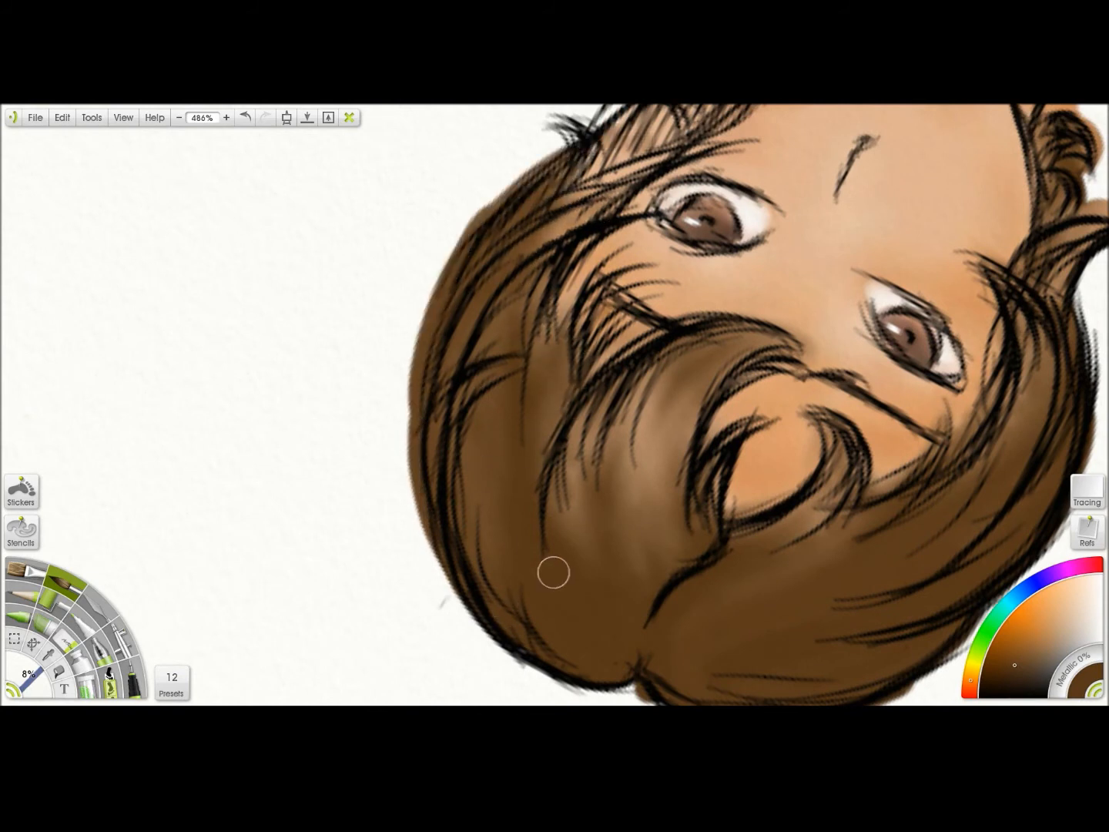
# Paint the lower right side locks and the curls beside the cheek and neck dark brown.
pyautogui.moveTo(717, 184); pyautogui.dragTo(593, 384)
pyautogui.moveTo(425, 392)
pyautogui.mouseDown()
pyautogui.moveTo(531, 343)
pyautogui.moveTo(535, 352)
pyautogui.moveTo(461, 392)
pyautogui.moveTo(499, 349)
pyautogui.moveTo(434, 394)
pyautogui.moveTo(448, 368)
pyautogui.moveTo(495, 368)
pyautogui.moveTo(504, 381)
pyautogui.moveTo(495, 381)
pyautogui.moveTo(572, 333)
pyautogui.mouseUp()
pyautogui.moveTo(584, 261)
pyautogui.mouseDown()
pyautogui.moveTo(601, 223)
pyautogui.moveTo(437, 406)
pyautogui.mouseUp()
pyautogui.moveTo(617, 224)
pyautogui.mouseDown()
pyautogui.moveTo(630, 202)
pyautogui.moveTo(608, 168)
pyautogui.moveTo(642, 191)
pyautogui.moveTo(652, 224)
pyautogui.moveTo(680, 223)
pyautogui.moveTo(686, 244)
pyautogui.moveTo(681, 257)
pyautogui.moveTo(675, 237)
pyautogui.moveTo(586, 311)
pyautogui.moveTo(630, 272)
pyautogui.moveTo(605, 310)
pyautogui.moveTo(503, 368)
pyautogui.moveTo(521, 367)
pyautogui.moveTo(433, 440)
pyautogui.moveTo(525, 371)
pyautogui.moveTo(477, 391)
pyautogui.moveTo(548, 360)
pyautogui.moveTo(486, 354)
pyautogui.moveTo(496, 344)
pyautogui.moveTo(502, 355)
pyautogui.moveTo(431, 403)
pyautogui.moveTo(564, 286)
pyautogui.moveTo(617, 300)
pyautogui.moveTo(674, 255)
pyautogui.mouseUp()
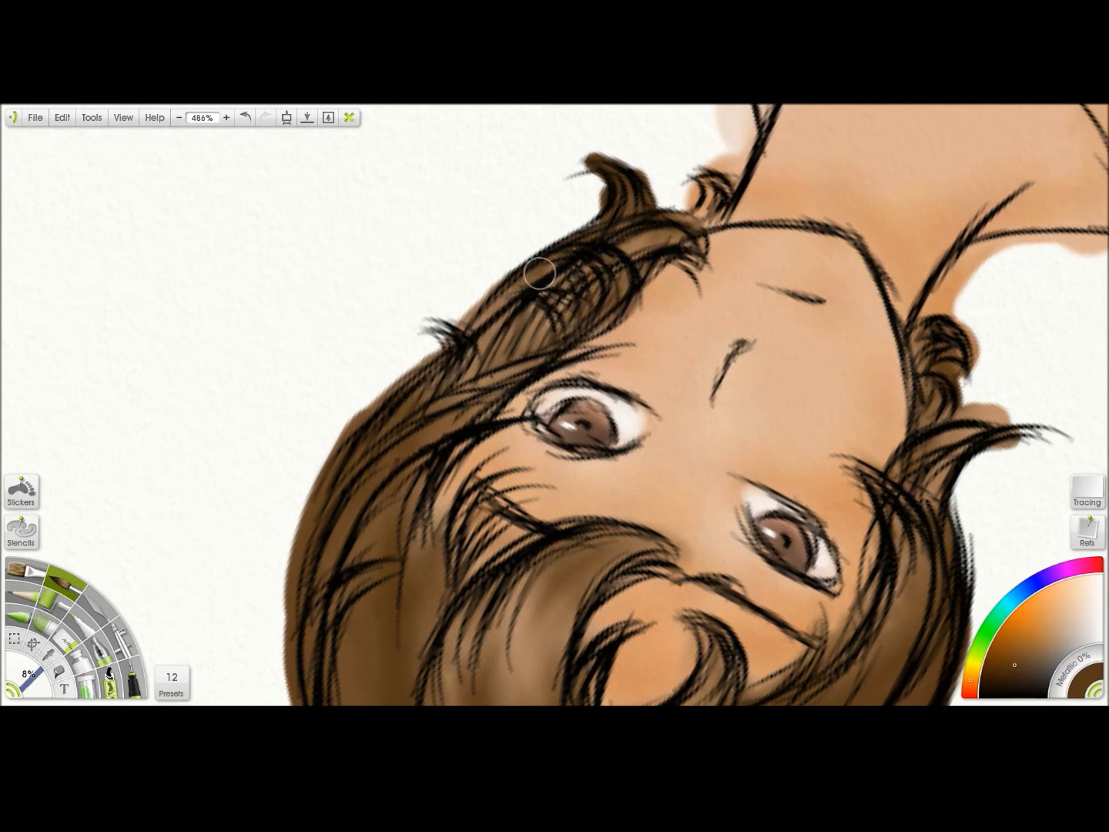
pyautogui.moveTo(531, 272); pyautogui.dragTo(527, 290)
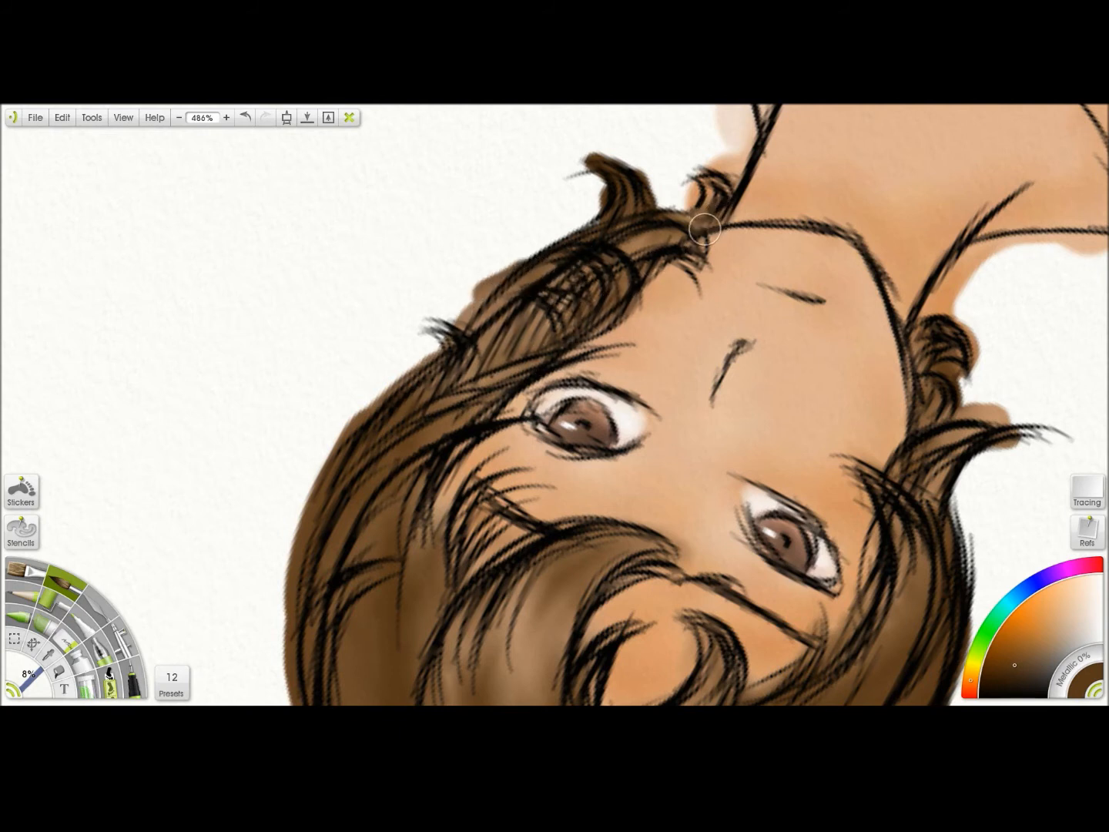
pyautogui.moveTo(701, 181); pyautogui.dragTo(778, 189)
pyautogui.moveTo(960, 218)
pyautogui.mouseDown()
pyautogui.moveTo(912, 256)
pyautogui.moveTo(818, 171)
pyautogui.moveTo(863, 224)
pyautogui.moveTo(861, 339)
pyautogui.moveTo(915, 173)
pyautogui.mouseUp()
pyautogui.moveTo(611, 235)
pyautogui.mouseDown()
pyautogui.moveTo(597, 332)
pyautogui.moveTo(621, 416)
pyautogui.moveTo(637, 389)
pyautogui.moveTo(600, 431)
pyautogui.moveTo(610, 456)
pyautogui.moveTo(595, 451)
pyautogui.moveTo(649, 389)
pyautogui.moveTo(577, 555)
pyautogui.moveTo(592, 606)
pyautogui.moveTo(539, 634)
pyautogui.moveTo(527, 663)
pyautogui.moveTo(502, 651)
pyautogui.moveTo(533, 658)
pyautogui.moveTo(508, 649)
pyautogui.moveTo(551, 585)
pyautogui.mouseUp()
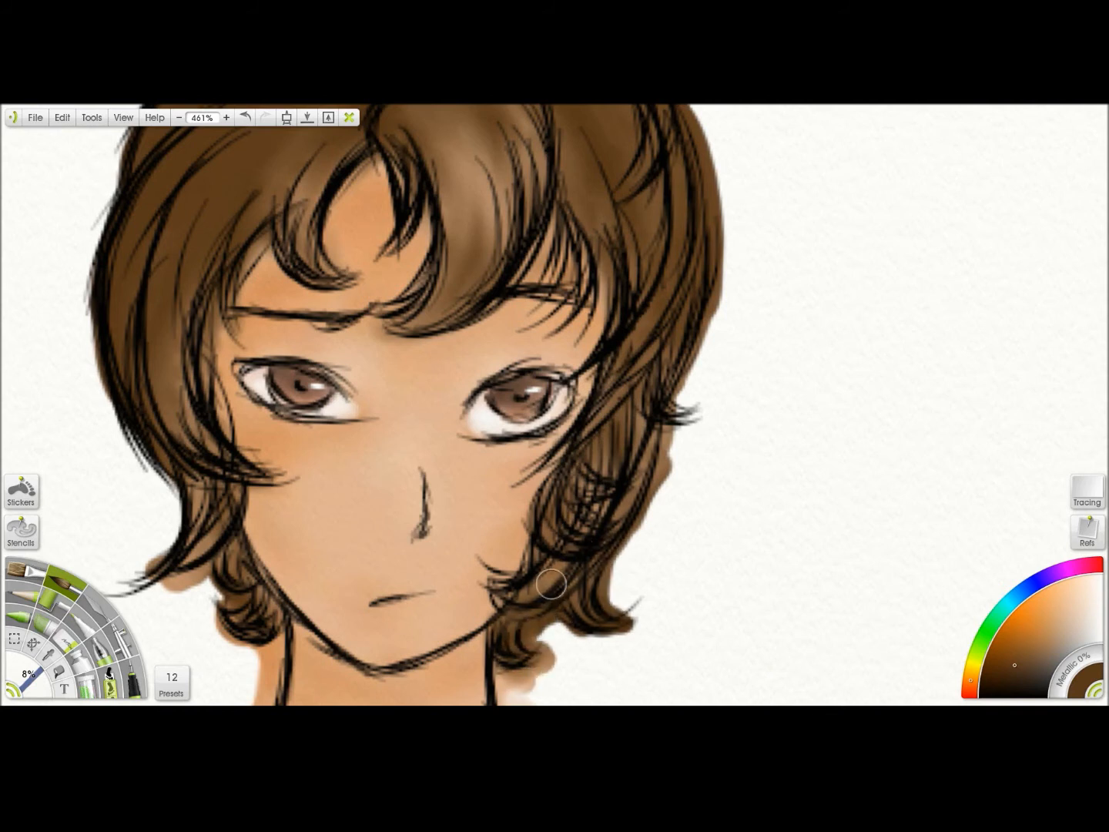
# Extend the brown over the flicked tip of the left side lock and the small curl beside the neck.
pyautogui.moveTo(865, 210); pyautogui.dragTo(1036, 128)
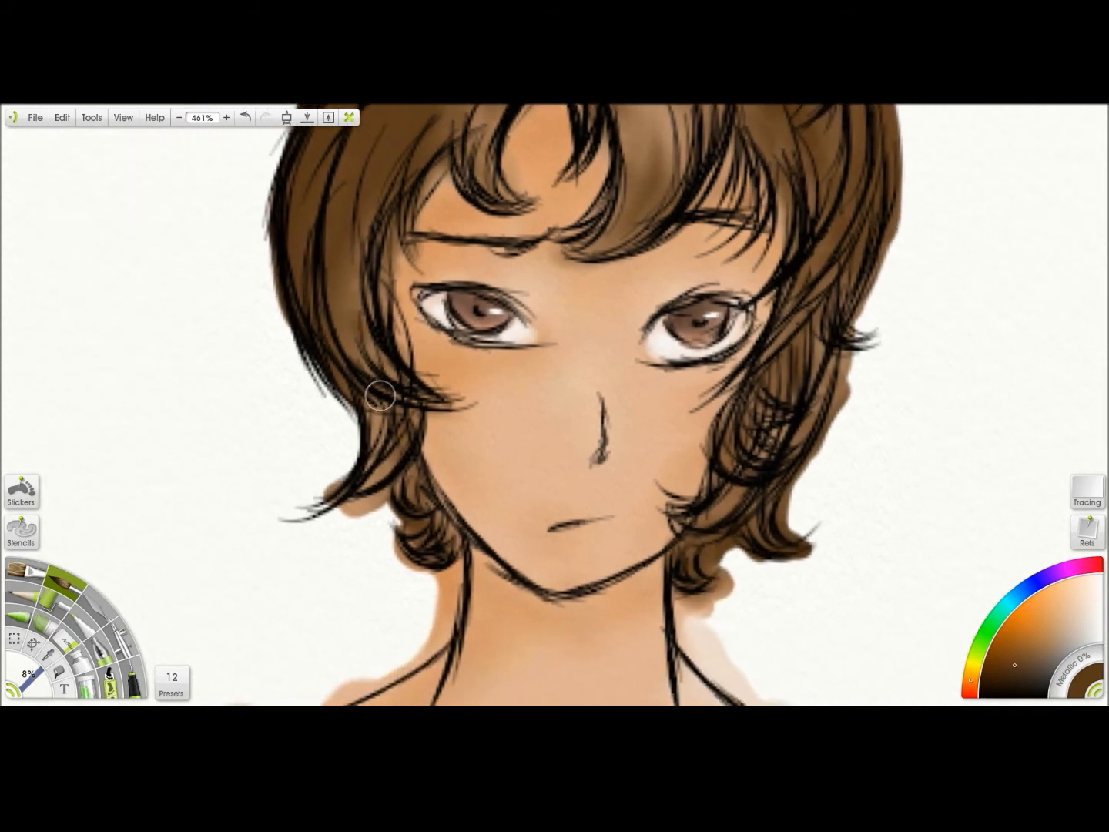
pyautogui.moveTo(361, 479)
pyautogui.mouseDown()
pyautogui.moveTo(354, 493)
pyautogui.moveTo(296, 504)
pyautogui.moveTo(347, 523)
pyautogui.mouseUp()
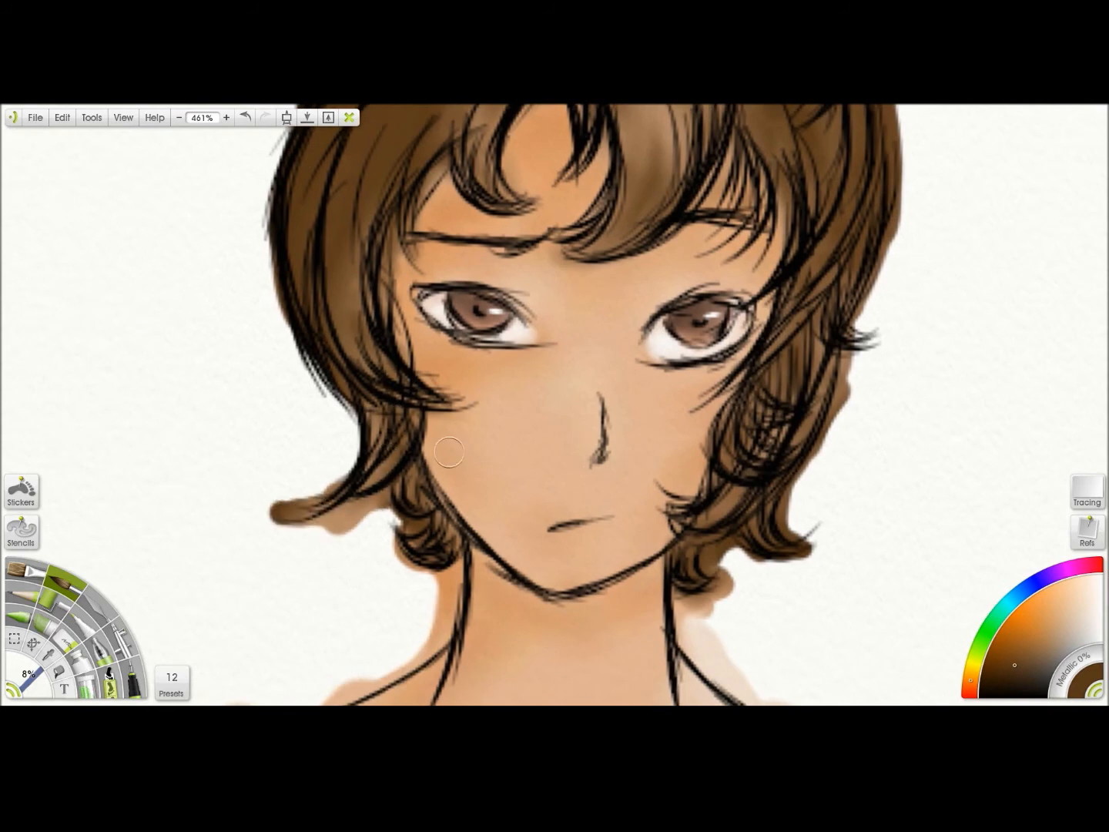
pyautogui.moveTo(453, 545); pyautogui.dragTo(451, 524)
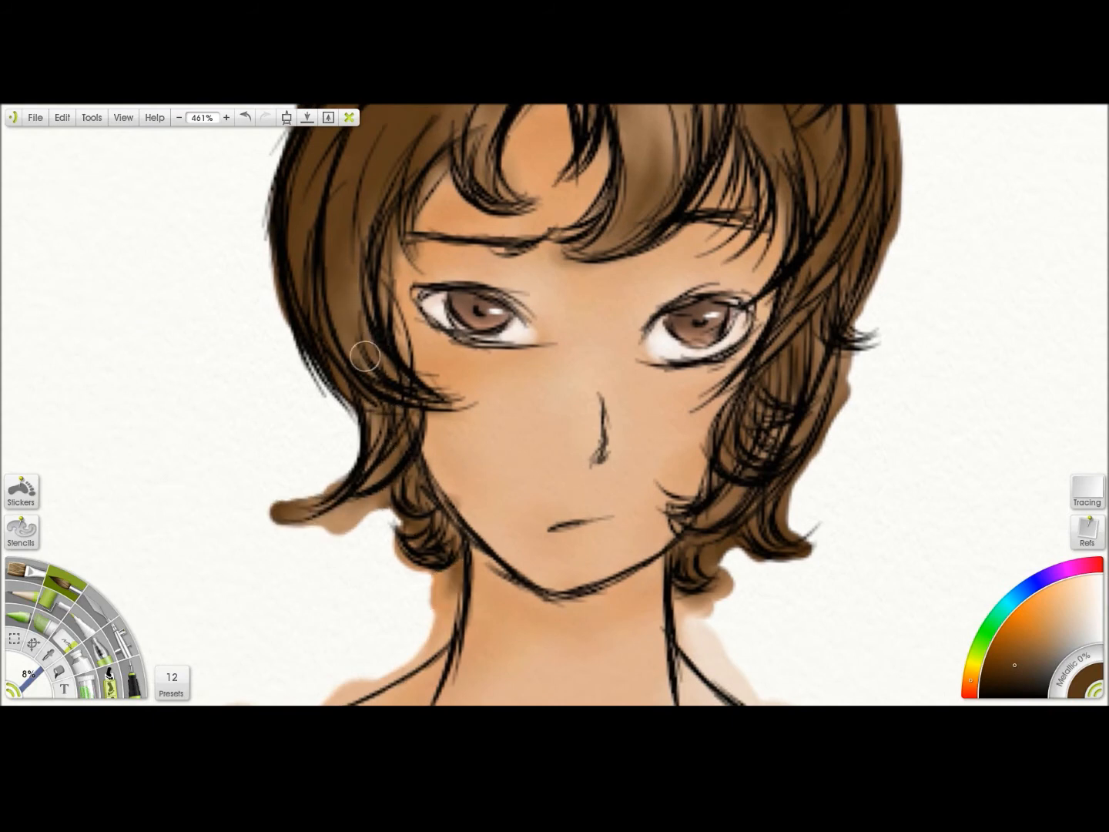
pyautogui.scroll(5, 918, 220)
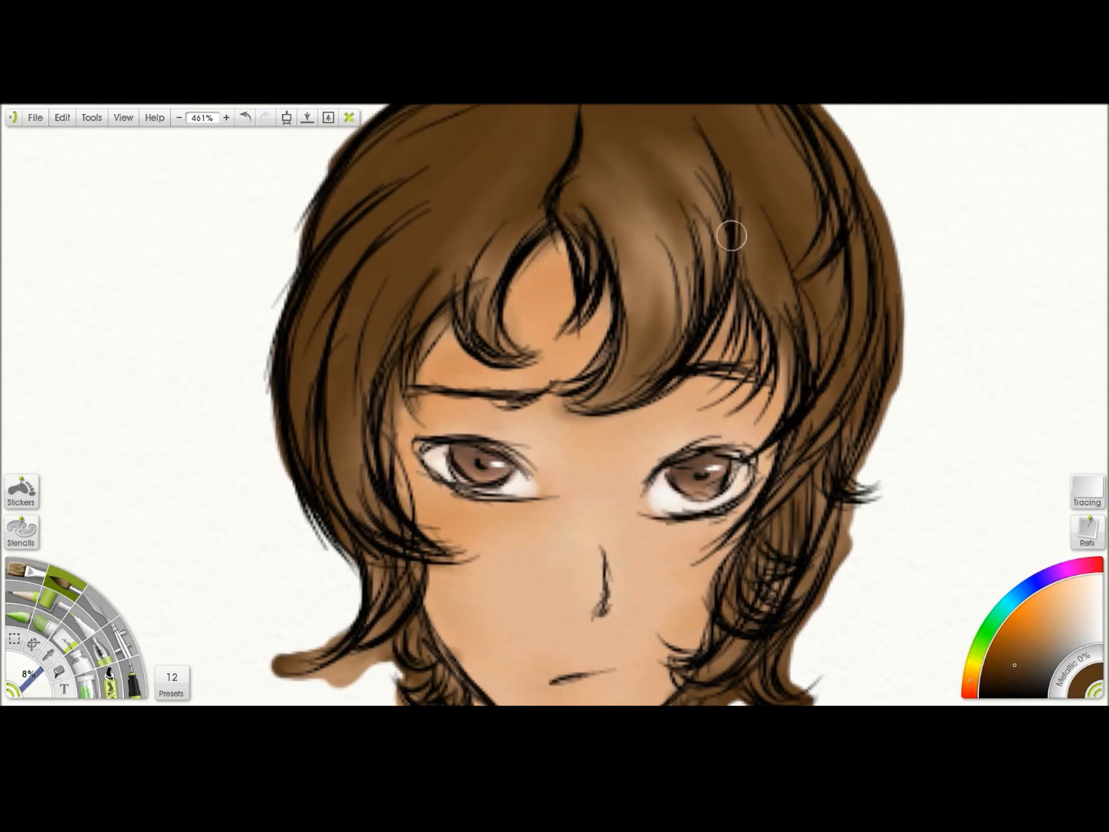
pyautogui.moveTo(913, 198)
pyautogui.mouseDown()
pyautogui.moveTo(909, 349)
pyautogui.moveTo(904, 213)
pyautogui.moveTo(1035, 134)
pyautogui.moveTo(972, 320)
pyautogui.mouseUp()
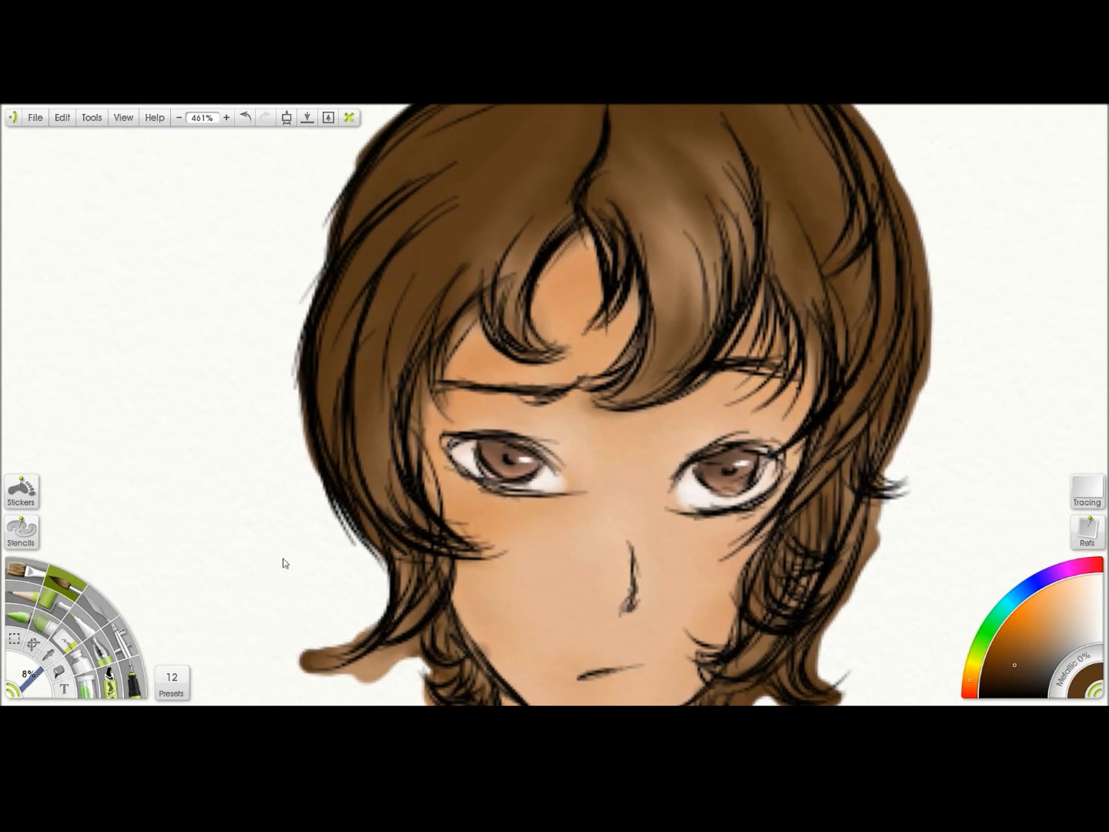
# Choose a lighter orange-brown and blend it into the hair along the crown on both sides of the parting.
pyautogui.click(1029, 637)
pyautogui.moveTo(884, 225); pyautogui.dragTo(869, 356)
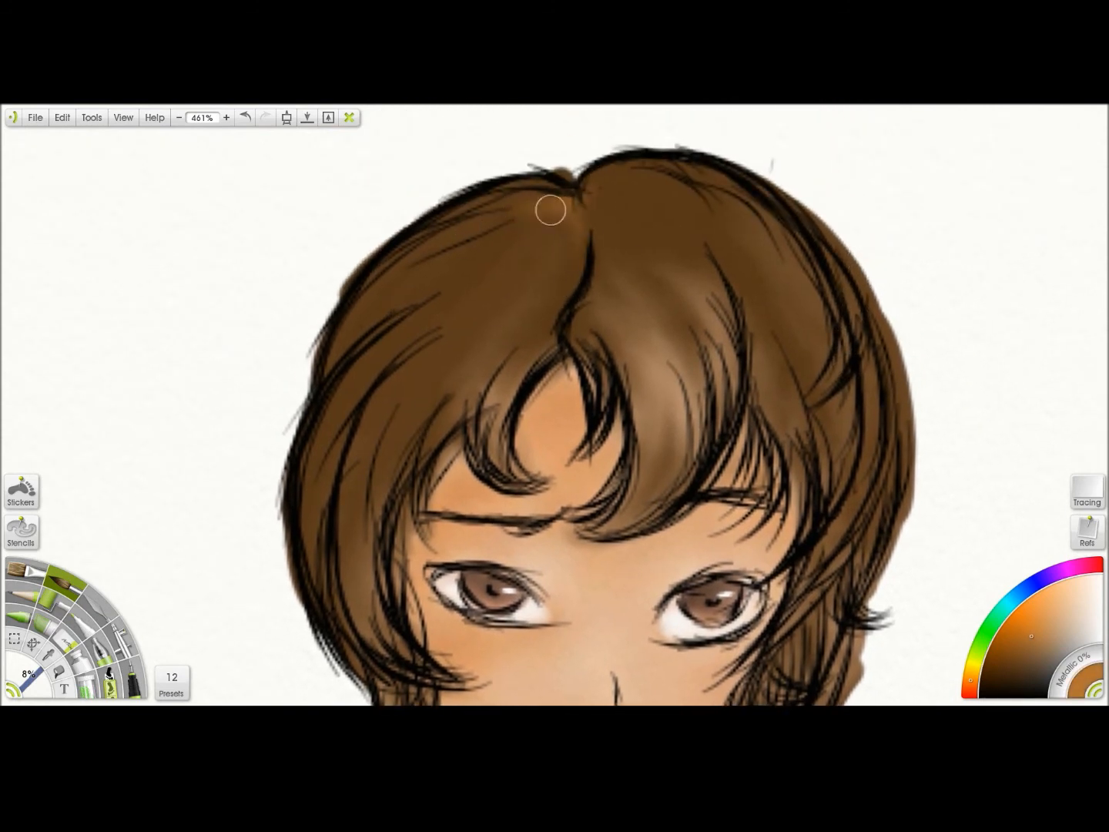
pyautogui.moveTo(375, 281)
pyautogui.mouseDown()
pyautogui.moveTo(328, 338)
pyautogui.moveTo(386, 290)
pyautogui.mouseUp()
pyautogui.moveTo(575, 219)
pyautogui.mouseDown()
pyautogui.moveTo(602, 173)
pyautogui.moveTo(587, 212)
pyautogui.moveTo(652, 212)
pyautogui.moveTo(668, 198)
pyautogui.mouseUp()
pyautogui.moveTo(761, 200); pyautogui.dragTo(760, 219)
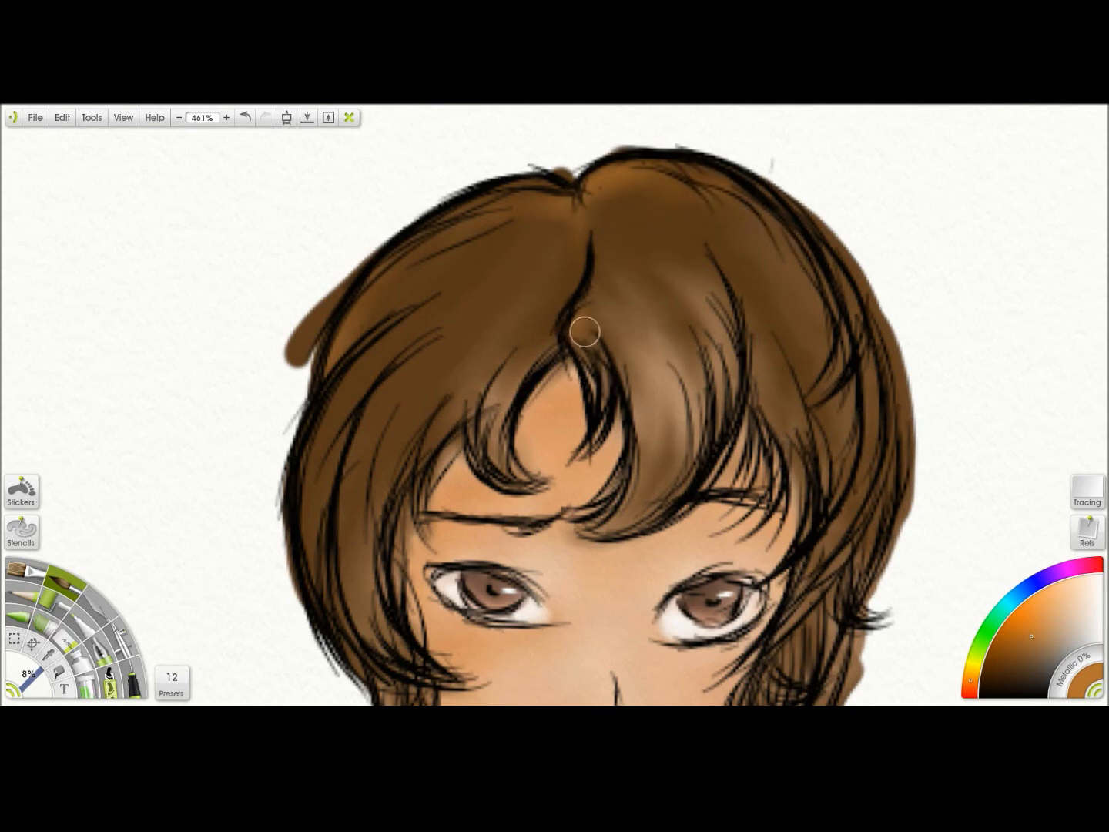
pyautogui.moveTo(621, 289); pyautogui.dragTo(605, 239)
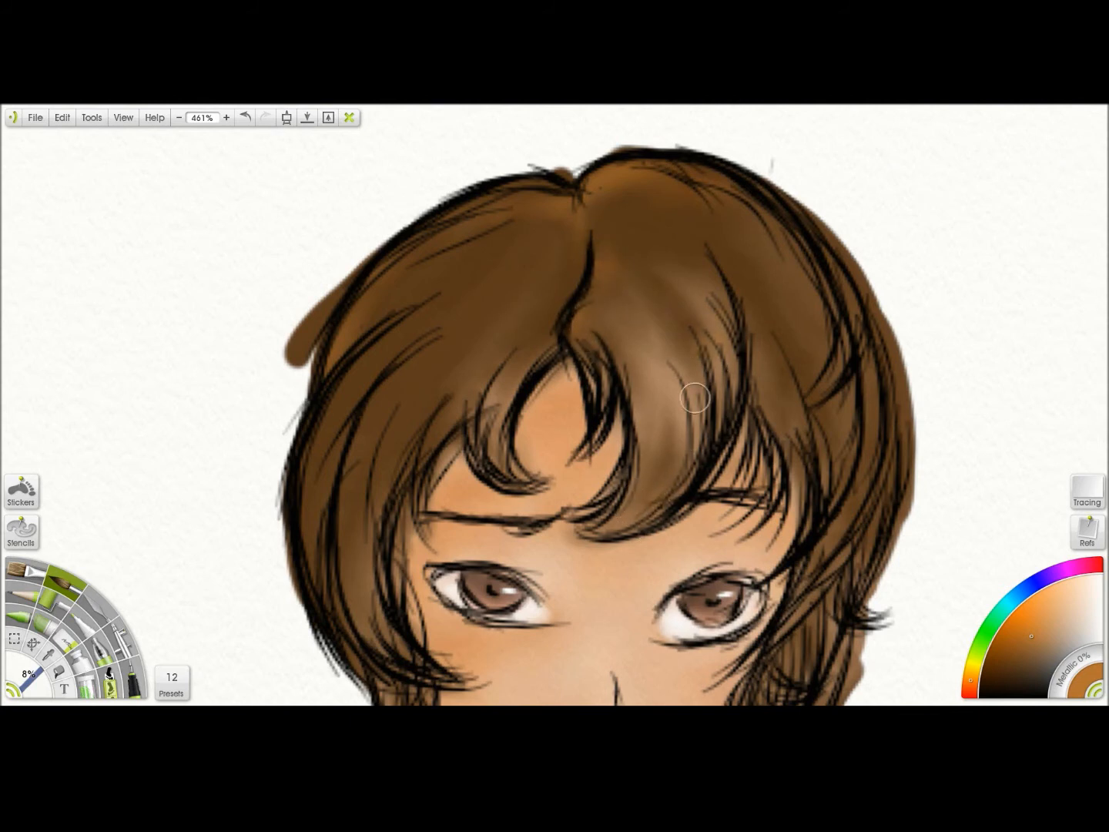
# Blend the orange-brown through the strands on the left side of the head.
pyautogui.moveTo(374, 318); pyautogui.dragTo(335, 436)
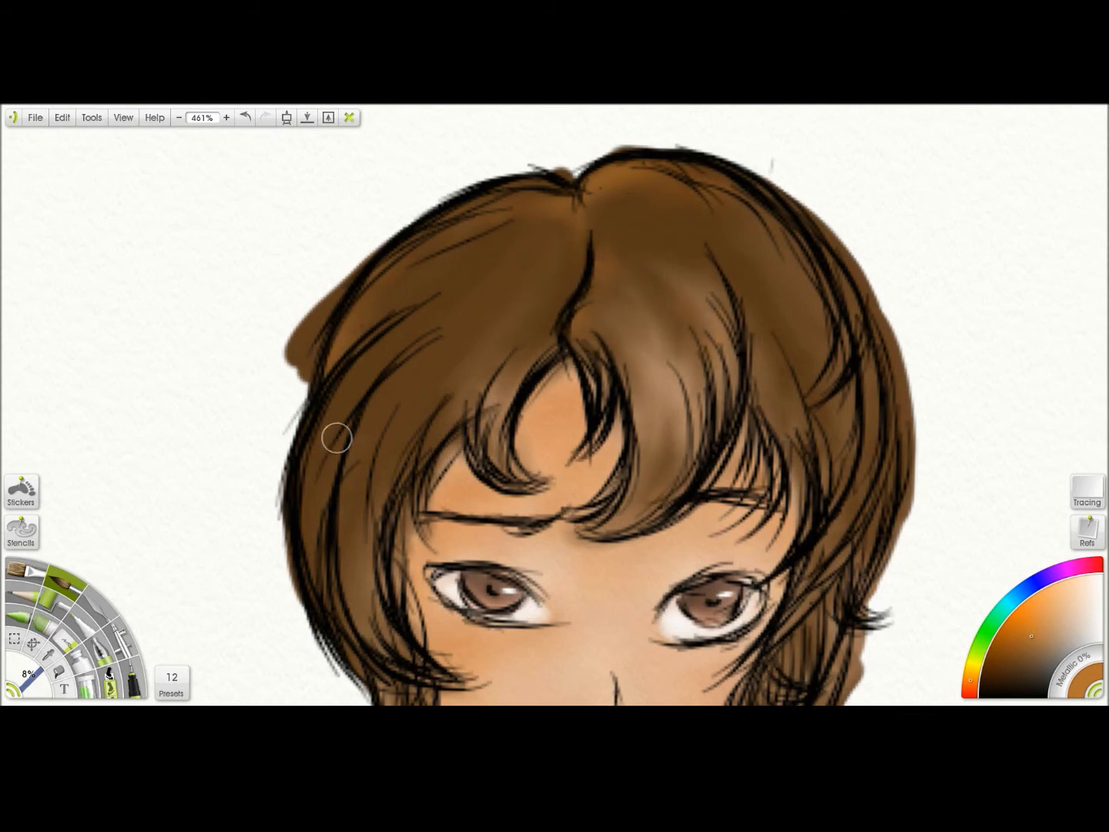
pyautogui.moveTo(306, 533); pyautogui.dragTo(390, 427)
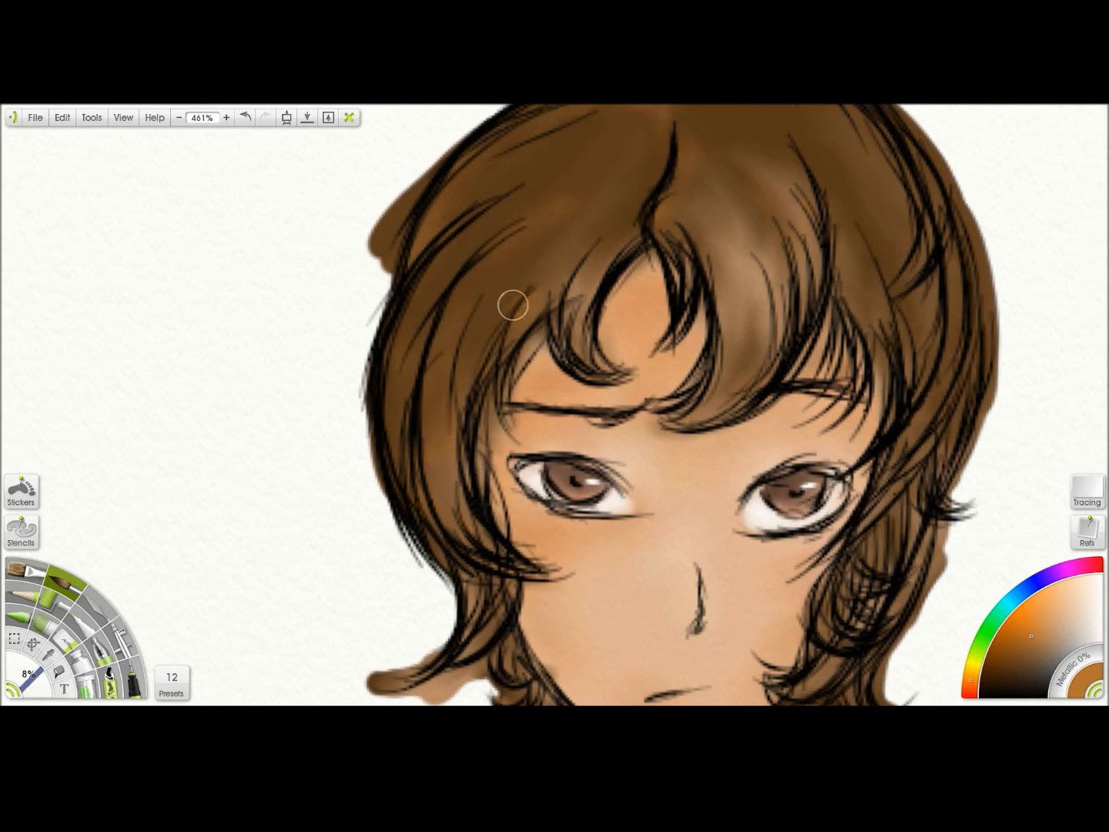
pyautogui.moveTo(485, 340); pyautogui.dragTo(456, 401)
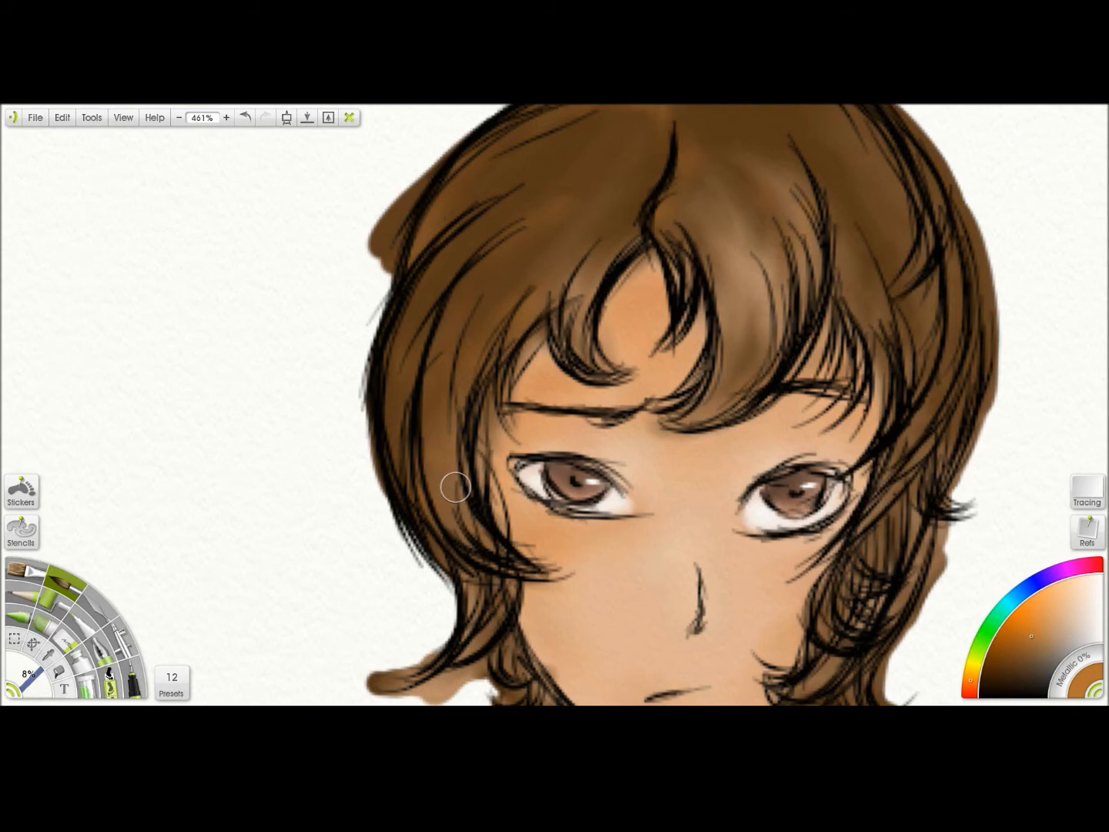
# Add orange-brown tones to the right side locks and the curls beside the cheek and neck.
pyautogui.moveTo(909, 228); pyautogui.dragTo(999, 121)
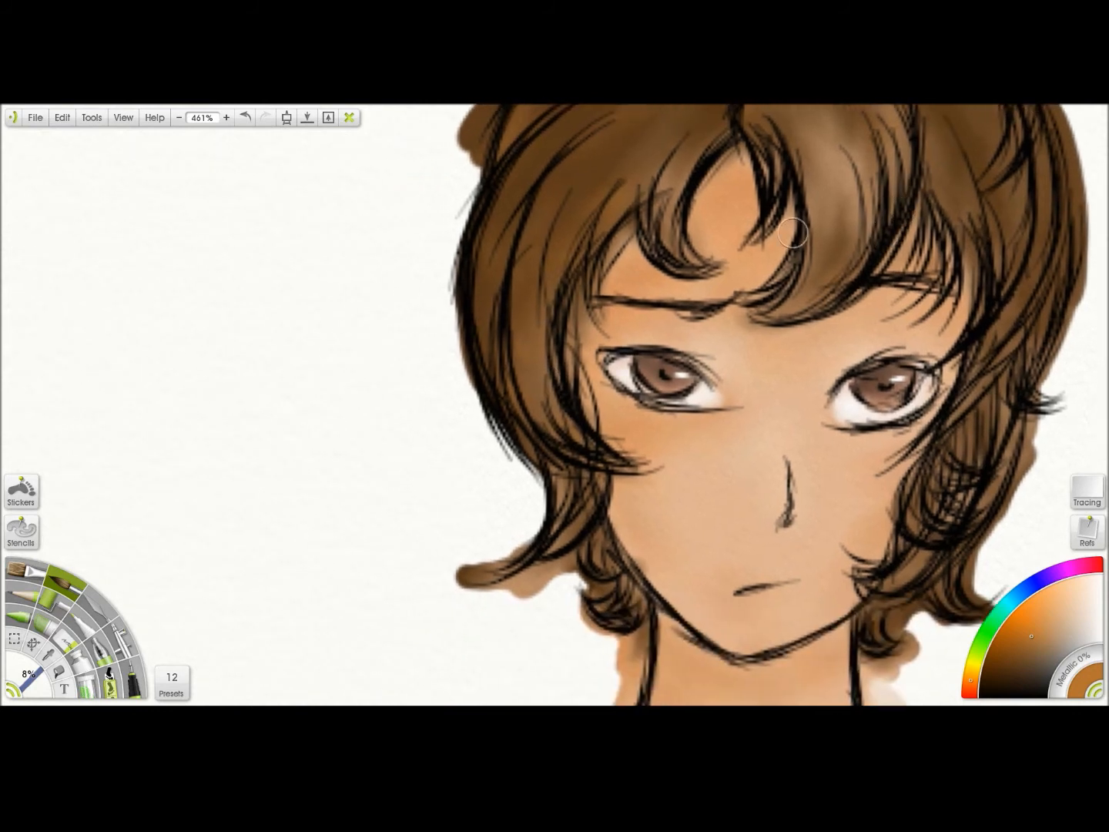
pyautogui.moveTo(925, 222); pyautogui.dragTo(639, 176)
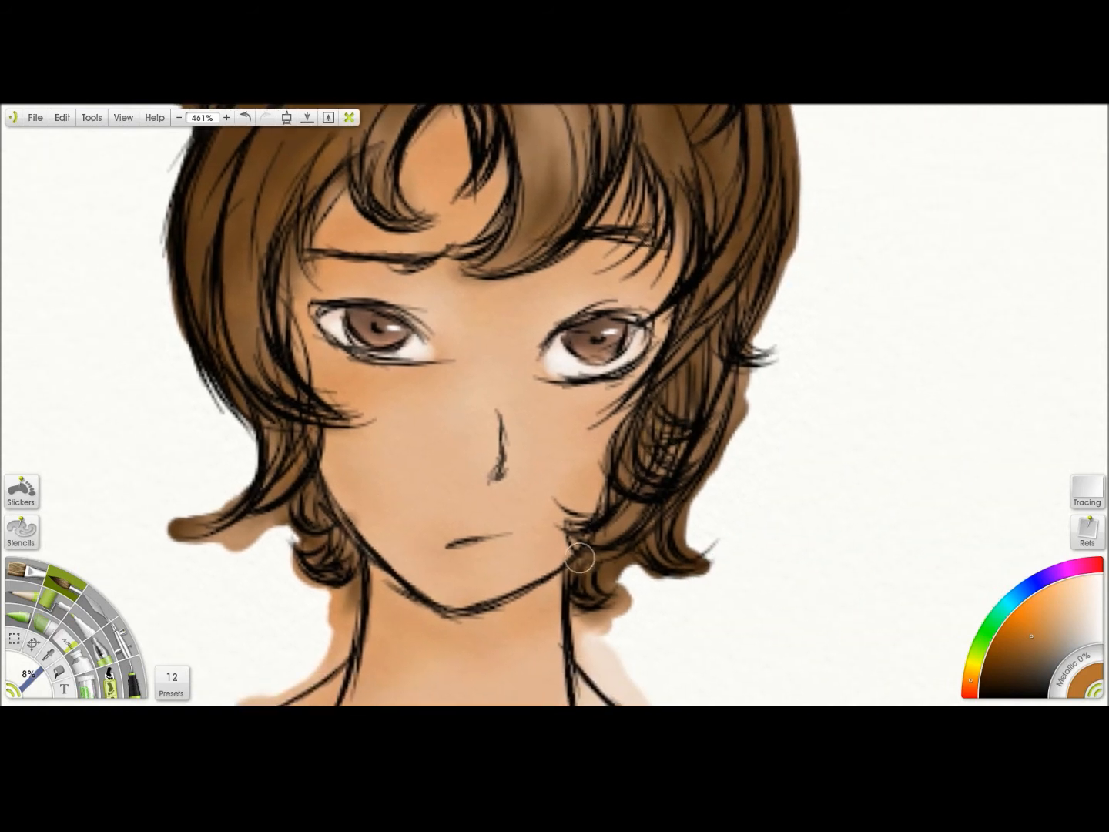
pyautogui.moveTo(594, 563); pyautogui.dragTo(594, 579)
pyautogui.moveTo(683, 517); pyautogui.dragTo(674, 571)
pyautogui.moveTo(928, 208); pyautogui.dragTo(922, 364)
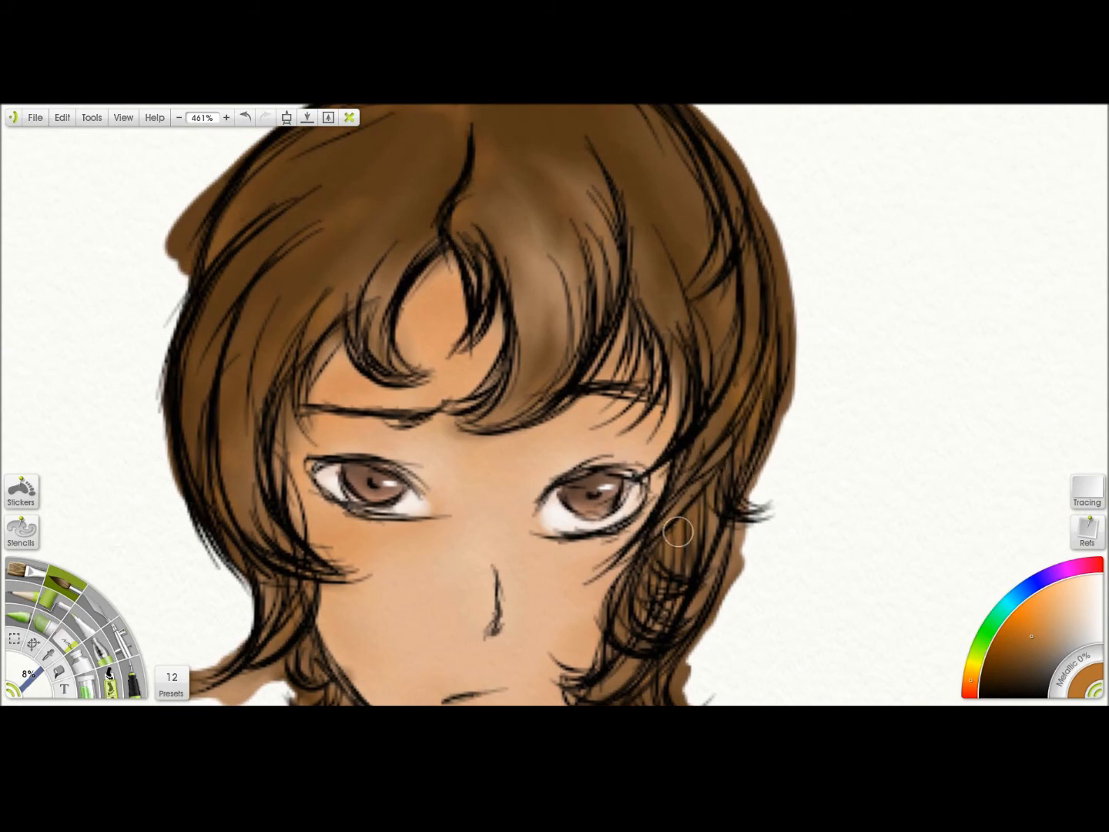
pyautogui.moveTo(918, 208); pyautogui.dragTo(909, 379)
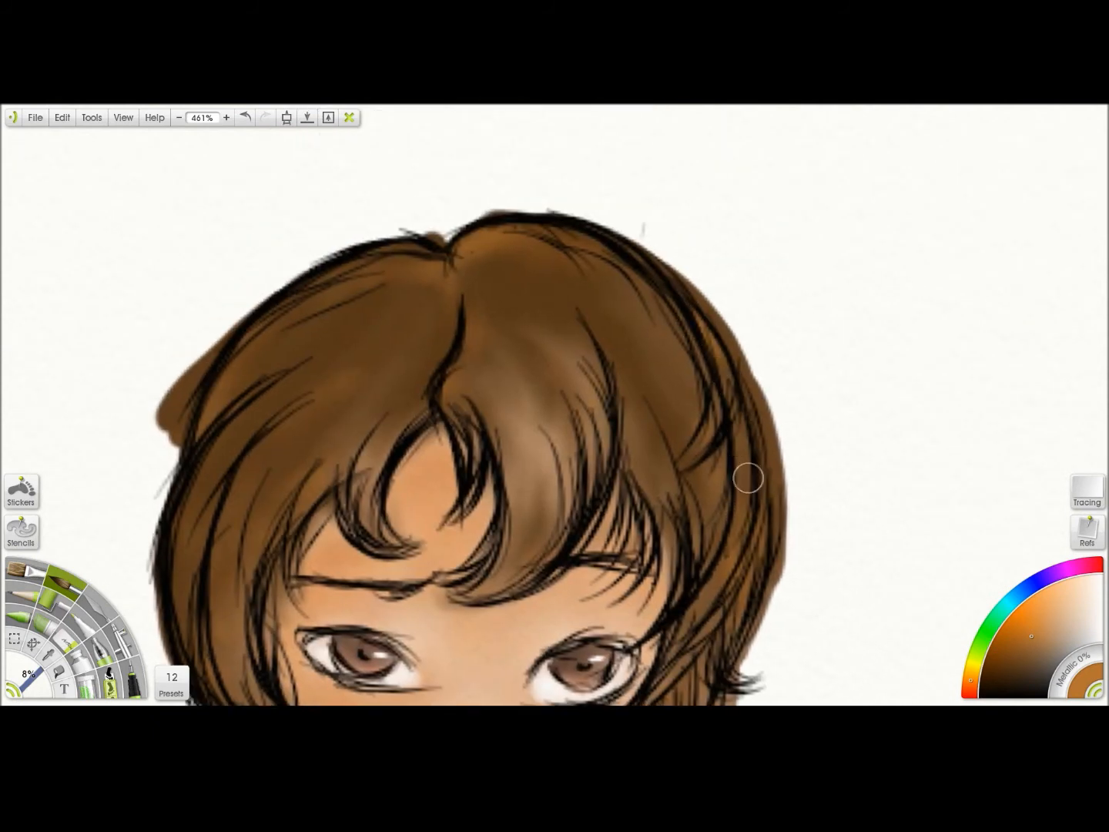
# Blend more orange-brown into the crown around the parting and the hair left of it.
pyautogui.click(478, 290)
pyautogui.click(424, 315)
pyautogui.moveTo(427, 302); pyautogui.dragTo(412, 314)
pyautogui.moveTo(310, 356); pyautogui.dragTo(287, 363)
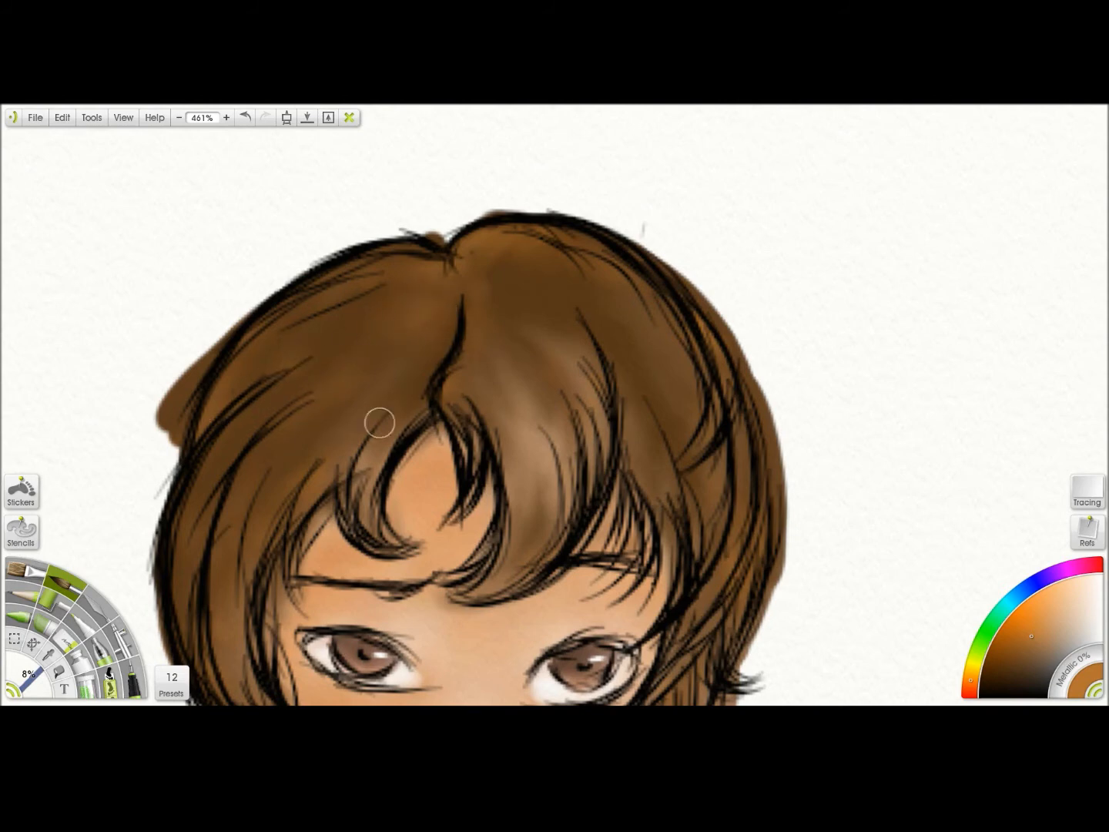
# Paint the dress's left strap bright cyan down into the top of the bodice.
pyautogui.scroll(-10, 943, 183)
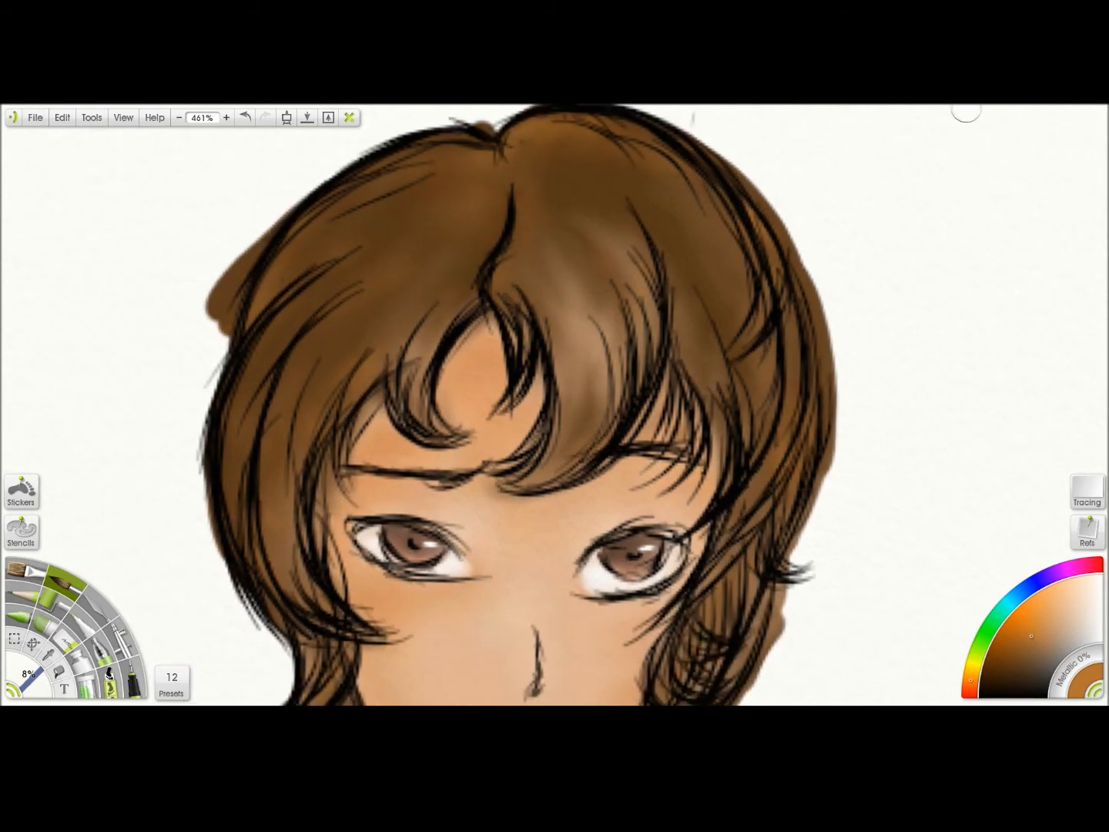
pyautogui.scroll(1, 882, 388)
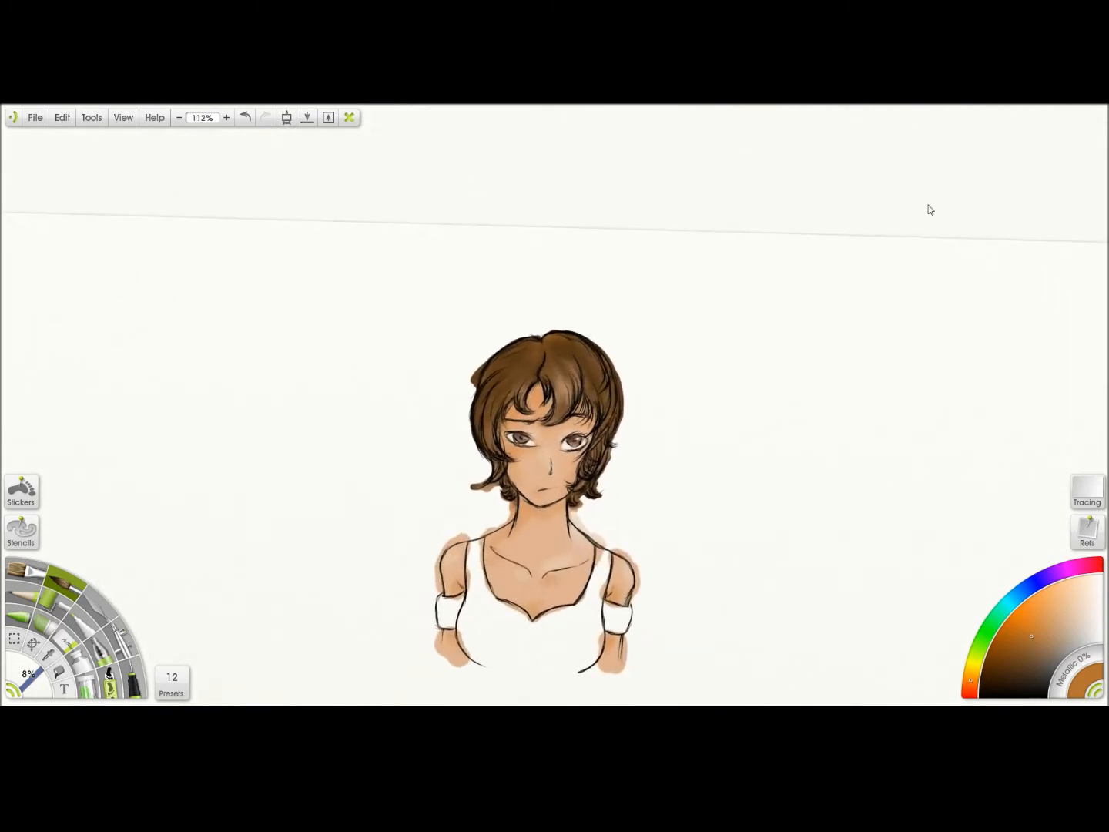
pyautogui.moveTo(876, 317); pyautogui.dragTo(931, 210)
pyautogui.moveTo(882, 332); pyautogui.dragTo(867, 248)
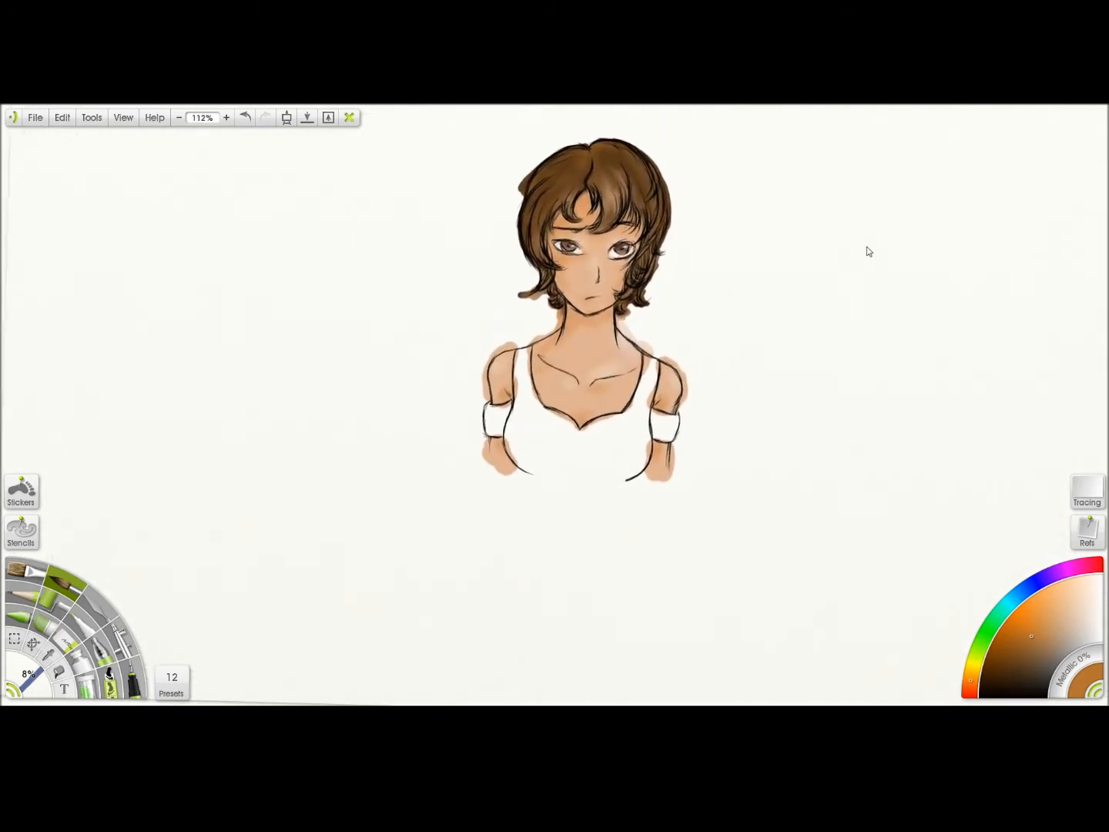
pyautogui.scroll(5, 867, 247)
pyautogui.moveTo(921, 218)
pyautogui.mouseDown()
pyautogui.moveTo(994, 201)
pyautogui.moveTo(951, 219)
pyautogui.moveTo(959, 229)
pyautogui.mouseUp()
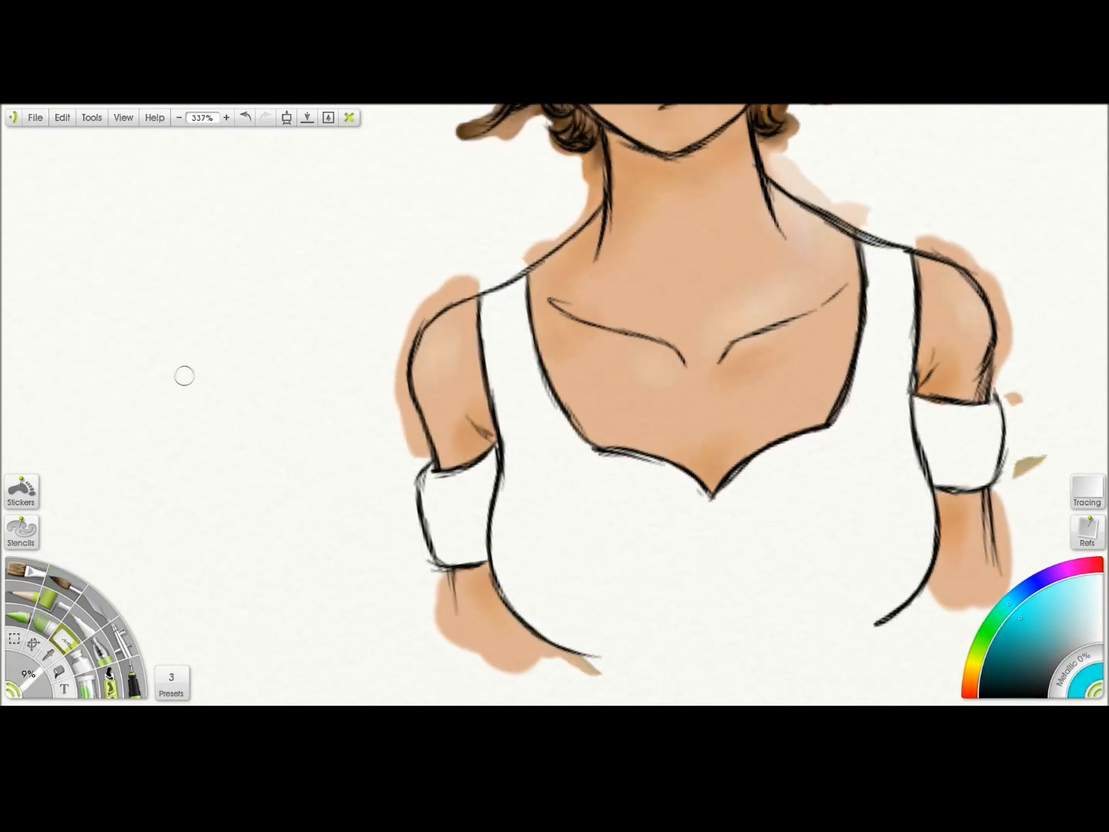
pyautogui.click(66, 582)
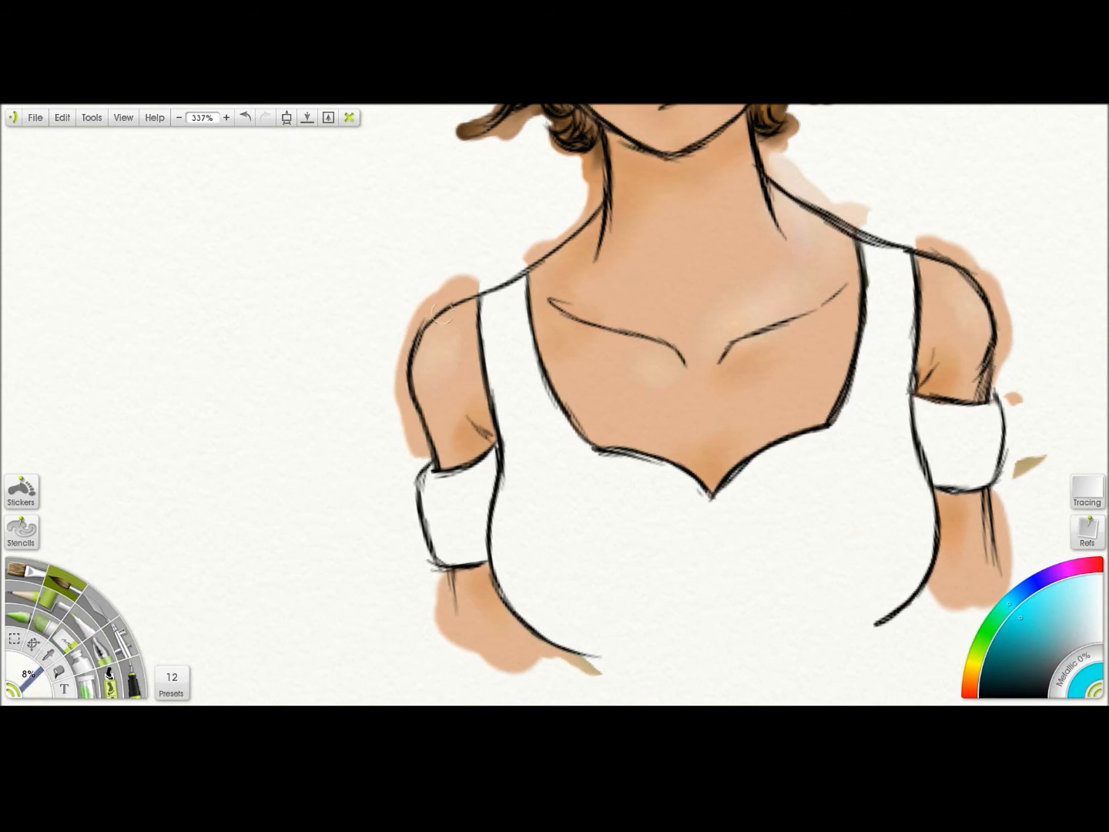
pyautogui.moveTo(497, 346)
pyautogui.mouseDown()
pyautogui.moveTo(517, 283)
pyautogui.moveTo(543, 419)
pyautogui.moveTo(502, 301)
pyautogui.moveTo(523, 476)
pyautogui.moveTo(501, 414)
pyautogui.moveTo(536, 419)
pyautogui.moveTo(520, 341)
pyautogui.moveTo(594, 475)
pyautogui.moveTo(556, 524)
pyautogui.mouseUp()
pyautogui.moveTo(649, 372); pyautogui.dragTo(736, 273)
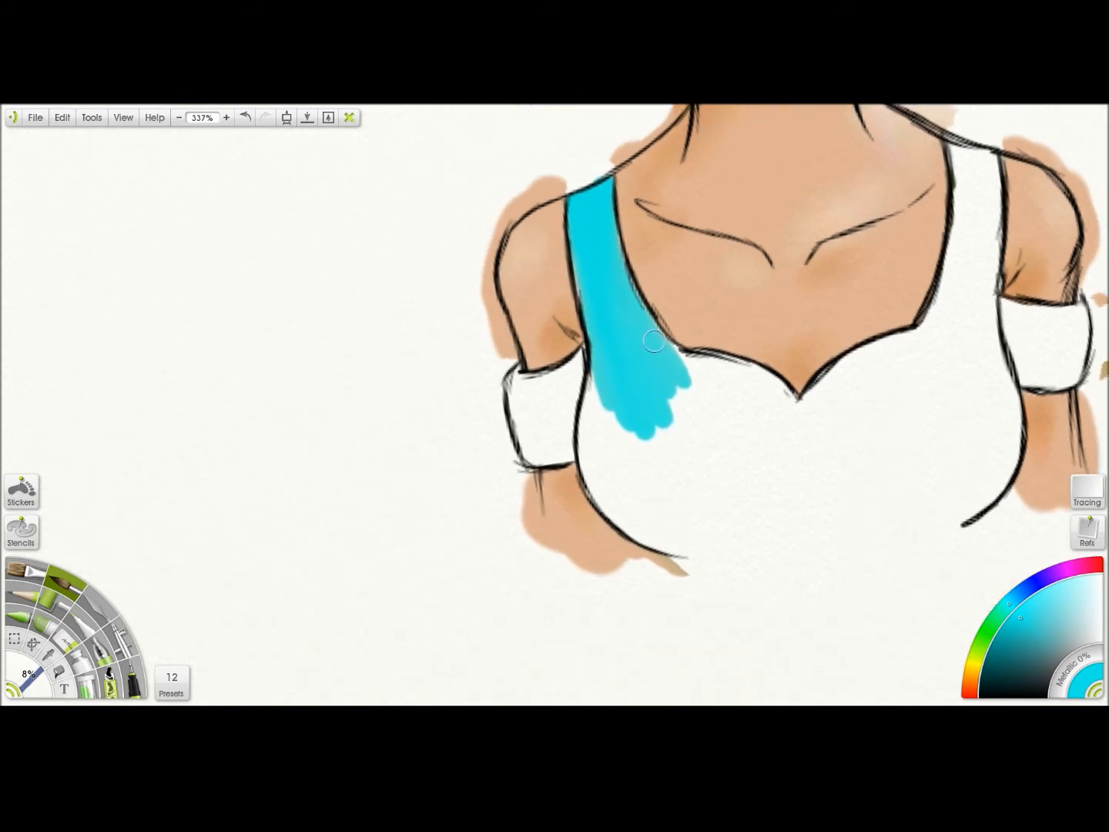
# Fill the rest of the bodice, the right strap and both armbands with cyan.
pyautogui.moveTo(587, 354)
pyautogui.mouseDown()
pyautogui.moveTo(514, 407)
pyautogui.moveTo(570, 462)
pyautogui.moveTo(598, 391)
pyautogui.moveTo(616, 523)
pyautogui.moveTo(697, 563)
pyautogui.moveTo(643, 470)
pyautogui.moveTo(670, 494)
pyautogui.moveTo(654, 299)
pyautogui.mouseUp()
pyautogui.moveTo(524, 313)
pyautogui.mouseDown()
pyautogui.moveTo(510, 430)
pyautogui.moveTo(523, 335)
pyautogui.moveTo(597, 270)
pyautogui.moveTo(530, 329)
pyautogui.moveTo(655, 339)
pyautogui.moveTo(690, 357)
pyautogui.moveTo(745, 294)
pyautogui.mouseUp()
pyautogui.moveTo(978, 197)
pyautogui.mouseDown()
pyautogui.moveTo(954, 236)
pyautogui.moveTo(896, 443)
pyautogui.moveTo(904, 465)
pyautogui.mouseUp()
pyautogui.moveTo(493, 220)
pyautogui.mouseDown()
pyautogui.moveTo(559, 254)
pyautogui.moveTo(614, 326)
pyautogui.moveTo(512, 231)
pyautogui.moveTo(602, 294)
pyautogui.moveTo(538, 239)
pyautogui.moveTo(616, 401)
pyautogui.moveTo(586, 513)
pyautogui.moveTo(659, 301)
pyautogui.moveTo(704, 262)
pyautogui.moveTo(694, 330)
pyautogui.moveTo(716, 302)
pyautogui.moveTo(694, 358)
pyautogui.moveTo(639, 374)
pyautogui.moveTo(696, 432)
pyautogui.moveTo(759, 446)
pyautogui.moveTo(767, 485)
pyautogui.moveTo(731, 539)
pyautogui.moveTo(623, 446)
pyautogui.mouseUp()
pyautogui.moveTo(690, 513)
pyautogui.mouseDown()
pyautogui.moveTo(643, 574)
pyautogui.moveTo(693, 609)
pyautogui.moveTo(759, 531)
pyautogui.moveTo(699, 525)
pyautogui.moveTo(761, 547)
pyautogui.mouseUp()
pyautogui.moveTo(929, 237)
pyautogui.mouseDown()
pyautogui.moveTo(919, 211)
pyautogui.moveTo(1027, 279)
pyautogui.moveTo(960, 168)
pyautogui.mouseUp()
# Enlarge the brush to 18% and shade the middle and lower bodice with medium and deeper blue.
pyautogui.click(1023, 592)
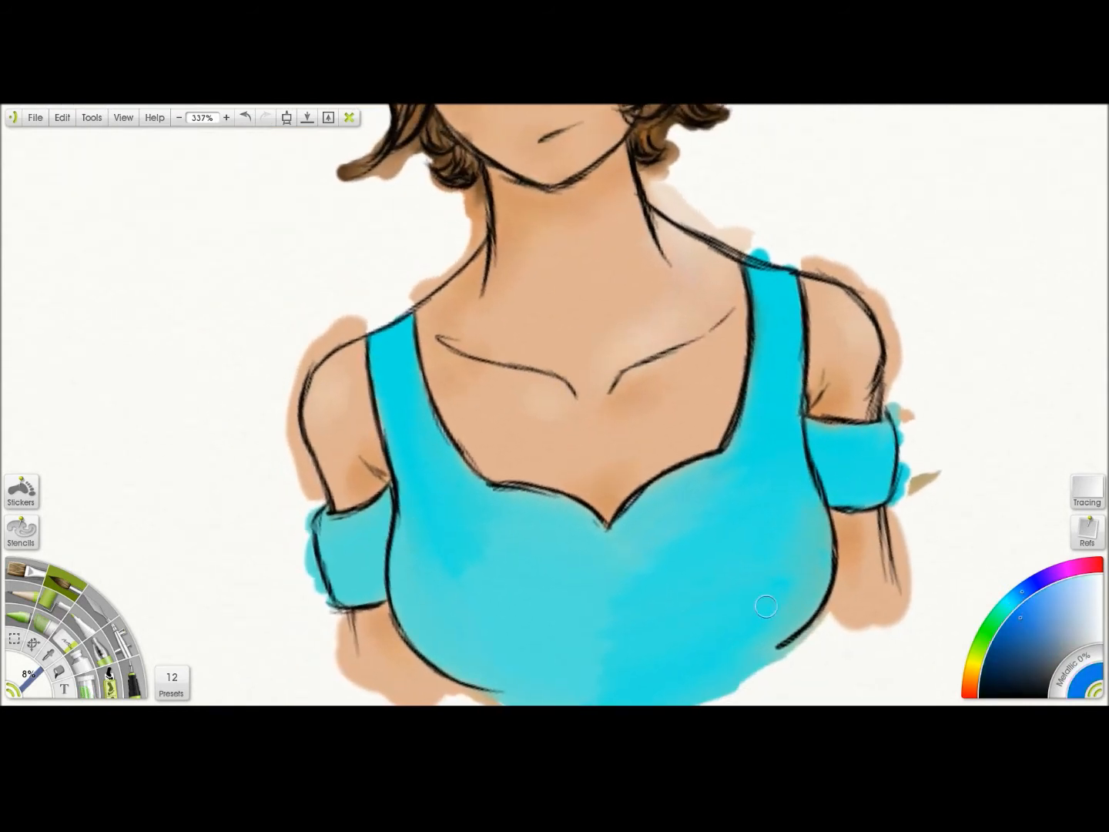
pyautogui.moveTo(974, 225); pyautogui.dragTo(1002, 106)
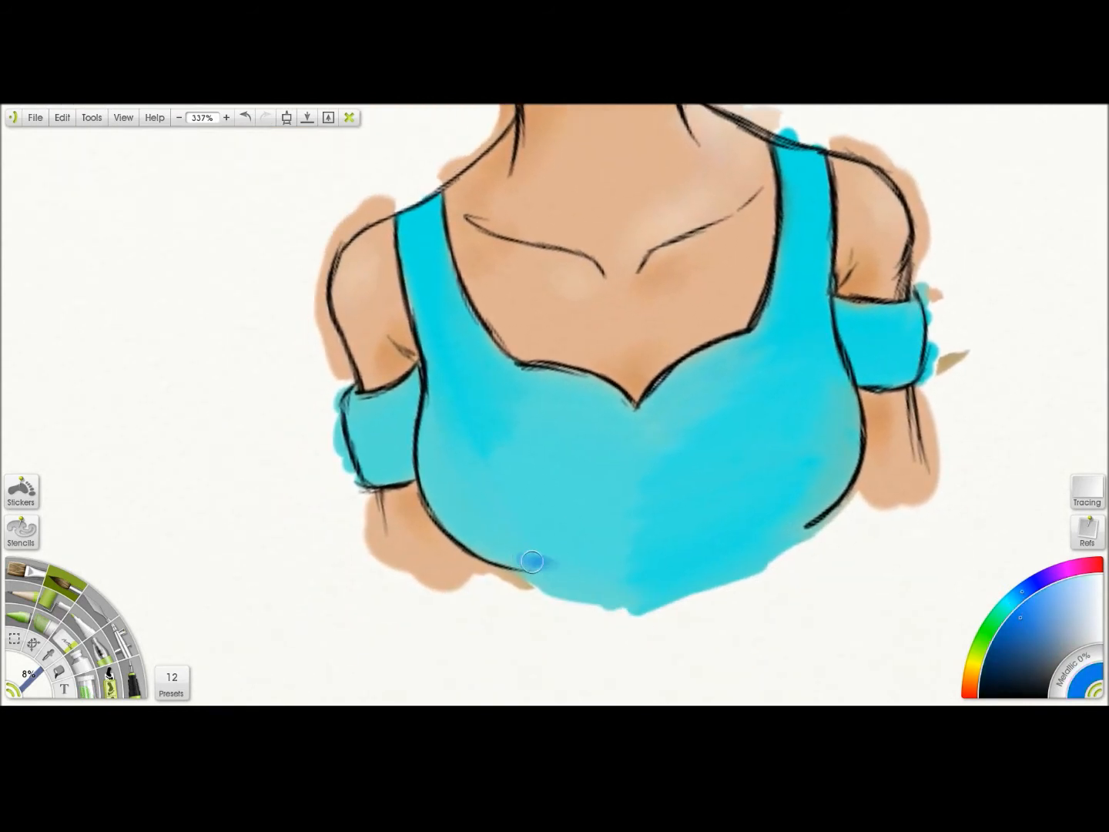
pyautogui.moveTo(33, 668); pyautogui.dragTo(141, 655)
pyautogui.moveTo(486, 503)
pyautogui.mouseDown()
pyautogui.moveTo(578, 554)
pyautogui.moveTo(629, 533)
pyautogui.moveTo(468, 486)
pyautogui.moveTo(473, 478)
pyautogui.moveTo(502, 478)
pyautogui.moveTo(564, 509)
pyautogui.moveTo(510, 490)
pyautogui.moveTo(489, 504)
pyautogui.moveTo(610, 535)
pyautogui.moveTo(579, 548)
pyautogui.moveTo(596, 496)
pyautogui.moveTo(490, 447)
pyautogui.moveTo(475, 419)
pyautogui.moveTo(613, 574)
pyautogui.moveTo(493, 430)
pyautogui.moveTo(463, 450)
pyautogui.moveTo(542, 527)
pyautogui.moveTo(486, 512)
pyautogui.moveTo(676, 535)
pyautogui.moveTo(697, 499)
pyautogui.moveTo(644, 530)
pyautogui.moveTo(440, 454)
pyautogui.moveTo(459, 413)
pyautogui.moveTo(455, 455)
pyautogui.moveTo(522, 482)
pyautogui.moveTo(506, 486)
pyautogui.moveTo(520, 490)
pyautogui.moveTo(500, 440)
pyautogui.moveTo(525, 465)
pyautogui.moveTo(516, 467)
pyautogui.moveTo(510, 454)
pyautogui.moveTo(546, 450)
pyautogui.moveTo(467, 444)
pyautogui.moveTo(536, 480)
pyautogui.moveTo(565, 455)
pyautogui.moveTo(505, 394)
pyautogui.moveTo(487, 464)
pyautogui.moveTo(517, 500)
pyautogui.moveTo(598, 514)
pyautogui.moveTo(682, 555)
pyautogui.moveTo(658, 522)
pyautogui.moveTo(685, 517)
pyautogui.moveTo(616, 475)
pyautogui.moveTo(696, 502)
pyautogui.moveTo(677, 481)
pyautogui.moveTo(607, 519)
pyautogui.moveTo(594, 515)
pyautogui.moveTo(530, 480)
pyautogui.moveTo(641, 499)
pyautogui.moveTo(502, 411)
pyautogui.moveTo(643, 510)
pyautogui.moveTo(585, 462)
pyautogui.moveTo(517, 504)
pyautogui.moveTo(684, 560)
pyautogui.moveTo(786, 481)
pyautogui.moveTo(693, 537)
pyautogui.moveTo(782, 448)
pyautogui.moveTo(775, 436)
pyautogui.moveTo(814, 416)
pyautogui.moveTo(792, 489)
pyautogui.moveTo(748, 522)
pyautogui.moveTo(686, 510)
pyautogui.moveTo(743, 396)
pyautogui.moveTo(761, 426)
pyautogui.moveTo(731, 401)
pyautogui.moveTo(697, 416)
pyautogui.moveTo(800, 436)
pyautogui.moveTo(767, 496)
pyautogui.moveTo(818, 468)
pyautogui.moveTo(732, 524)
pyautogui.moveTo(783, 421)
pyautogui.moveTo(701, 515)
pyautogui.moveTo(697, 486)
pyautogui.moveTo(717, 524)
pyautogui.moveTo(709, 545)
pyautogui.moveTo(673, 551)
pyautogui.moveTo(805, 496)
pyautogui.moveTo(786, 503)
pyautogui.moveTo(796, 469)
pyautogui.moveTo(780, 441)
pyautogui.mouseUp()
pyautogui.moveTo(802, 251)
pyautogui.mouseDown()
pyautogui.moveTo(898, 260)
pyautogui.moveTo(778, 272)
pyautogui.mouseUp()
pyautogui.click(1029, 587)
pyautogui.moveTo(585, 554)
pyautogui.mouseDown()
pyautogui.moveTo(528, 531)
pyautogui.moveTo(573, 525)
pyautogui.moveTo(600, 577)
pyautogui.moveTo(689, 551)
pyautogui.moveTo(664, 551)
pyautogui.moveTo(724, 546)
pyautogui.moveTo(736, 533)
pyautogui.moveTo(689, 587)
pyautogui.moveTo(703, 471)
pyautogui.moveTo(579, 541)
pyautogui.moveTo(524, 487)
pyautogui.moveTo(468, 495)
pyautogui.moveTo(557, 529)
pyautogui.moveTo(524, 532)
pyautogui.moveTo(609, 601)
pyautogui.moveTo(718, 590)
pyautogui.moveTo(516, 520)
pyautogui.moveTo(461, 478)
pyautogui.moveTo(540, 446)
pyautogui.moveTo(564, 508)
pyautogui.moveTo(720, 446)
pyautogui.moveTo(648, 438)
pyautogui.moveTo(620, 512)
pyautogui.moveTo(461, 494)
pyautogui.moveTo(664, 516)
pyautogui.moveTo(721, 502)
pyautogui.moveTo(689, 559)
pyautogui.moveTo(503, 478)
pyautogui.moveTo(697, 544)
pyautogui.moveTo(767, 520)
pyautogui.moveTo(662, 543)
pyautogui.moveTo(678, 509)
pyautogui.mouseUp()
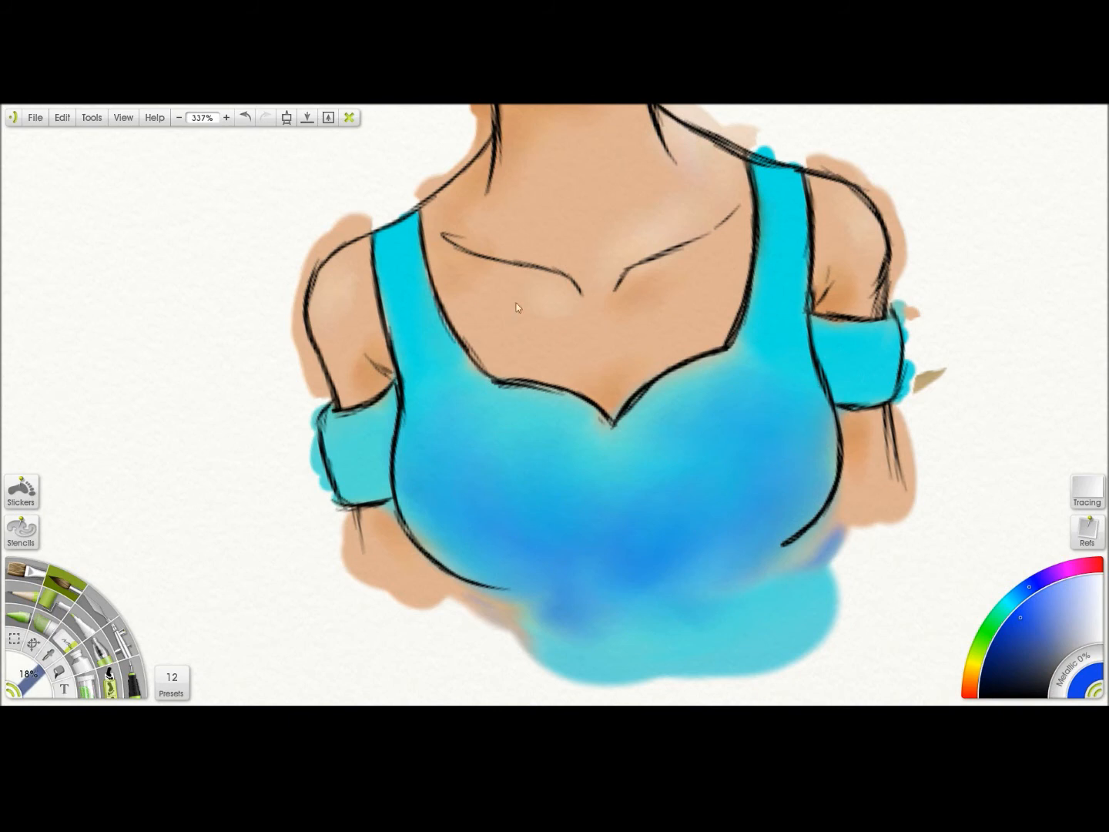
# Shade both dress straps deep blue from the shoulders, blending down into the cyan.
pyautogui.moveTo(886, 174); pyautogui.dragTo(802, 253)
pyautogui.moveTo(688, 248)
pyautogui.mouseDown()
pyautogui.moveTo(697, 283)
pyautogui.moveTo(684, 268)
pyautogui.moveTo(708, 288)
pyautogui.moveTo(704, 259)
pyautogui.moveTo(716, 336)
pyautogui.moveTo(699, 272)
pyautogui.moveTo(698, 351)
pyautogui.moveTo(702, 289)
pyautogui.moveTo(688, 256)
pyautogui.moveTo(707, 282)
pyautogui.moveTo(701, 381)
pyautogui.moveTo(706, 293)
pyautogui.mouseUp()
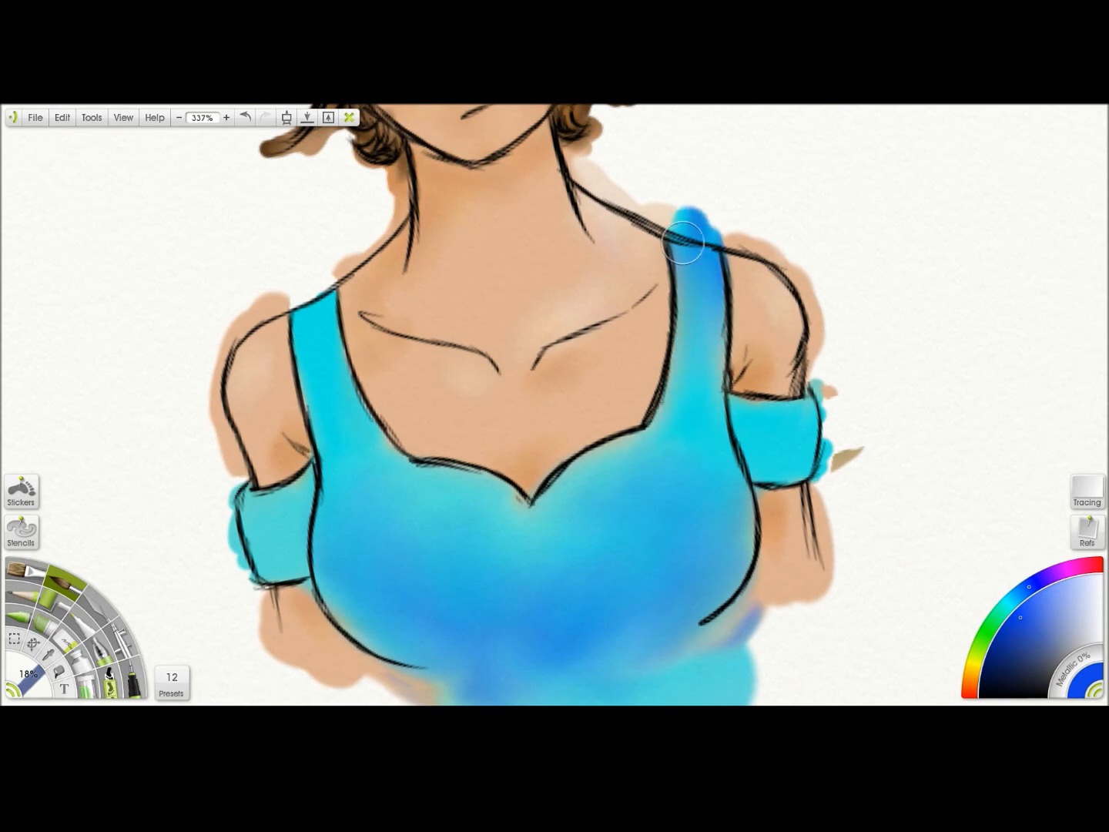
pyautogui.moveTo(286, 311)
pyautogui.mouseDown()
pyautogui.moveTo(330, 362)
pyautogui.moveTo(324, 301)
pyautogui.moveTo(313, 401)
pyautogui.moveTo(329, 342)
pyautogui.moveTo(322, 312)
pyautogui.mouseUp()
pyautogui.moveTo(323, 454); pyautogui.dragTo(307, 383)
pyautogui.moveTo(277, 293); pyautogui.dragTo(345, 412)
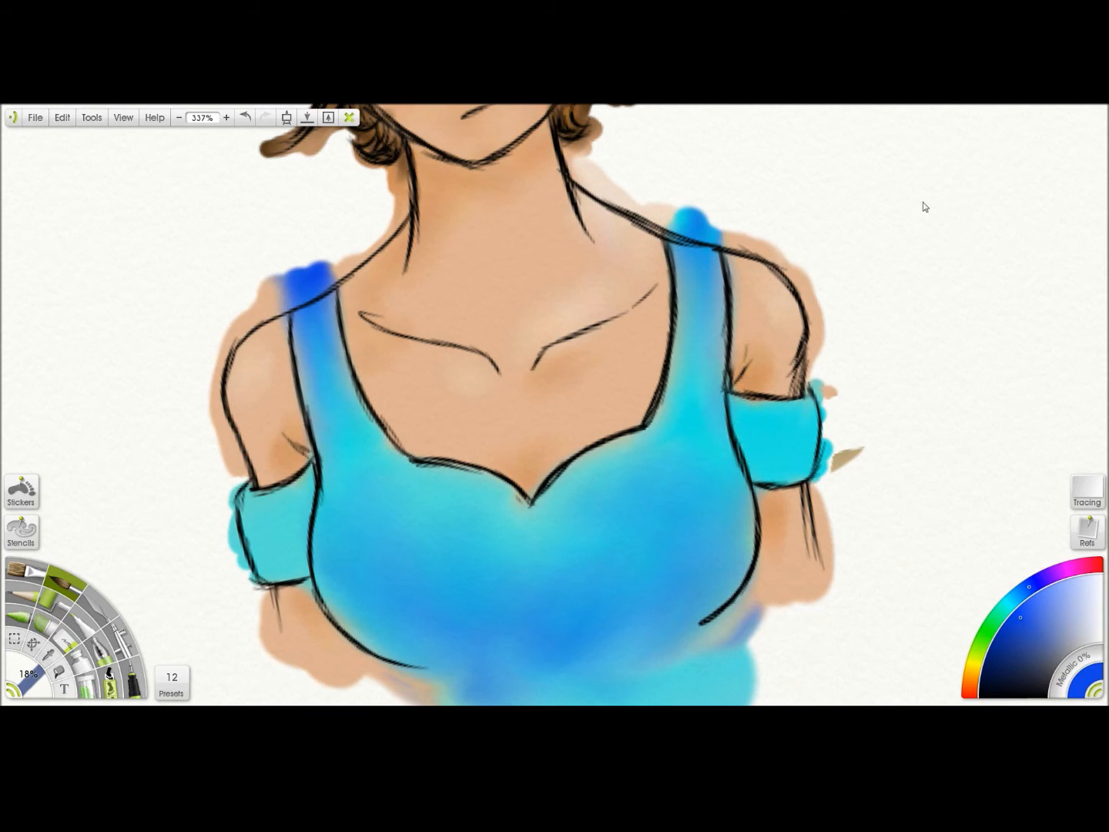
# Shade the inner and upper parts of both armbands with deep blue.
pyautogui.moveTo(798, 396); pyautogui.dragTo(759, 294)
pyautogui.moveTo(705, 327)
pyautogui.mouseDown()
pyautogui.moveTo(720, 356)
pyautogui.moveTo(784, 304)
pyautogui.moveTo(720, 350)
pyautogui.moveTo(696, 292)
pyautogui.mouseUp()
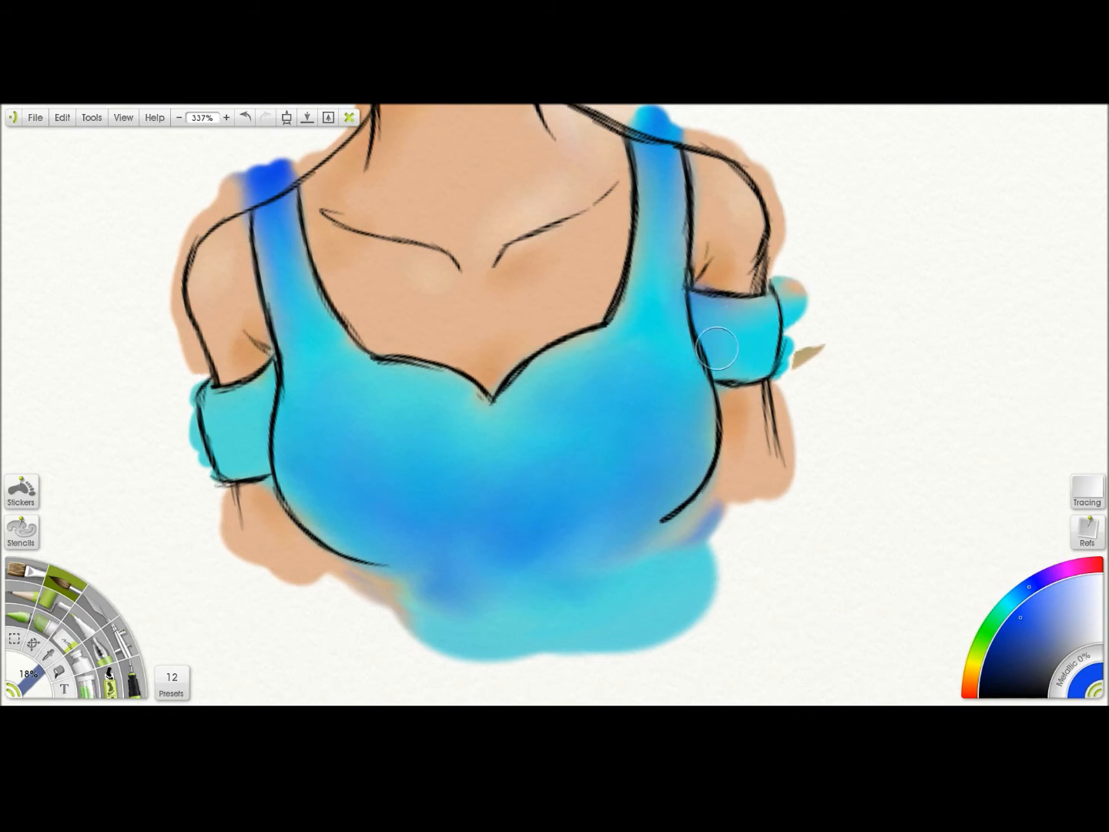
pyautogui.moveTo(927, 220); pyautogui.dragTo(1023, 204)
pyautogui.moveTo(369, 372)
pyautogui.mouseDown()
pyautogui.moveTo(333, 383)
pyautogui.moveTo(358, 363)
pyautogui.mouseUp()
pyautogui.moveTo(361, 428)
pyautogui.mouseDown()
pyautogui.moveTo(360, 373)
pyautogui.moveTo(354, 386)
pyautogui.mouseUp()
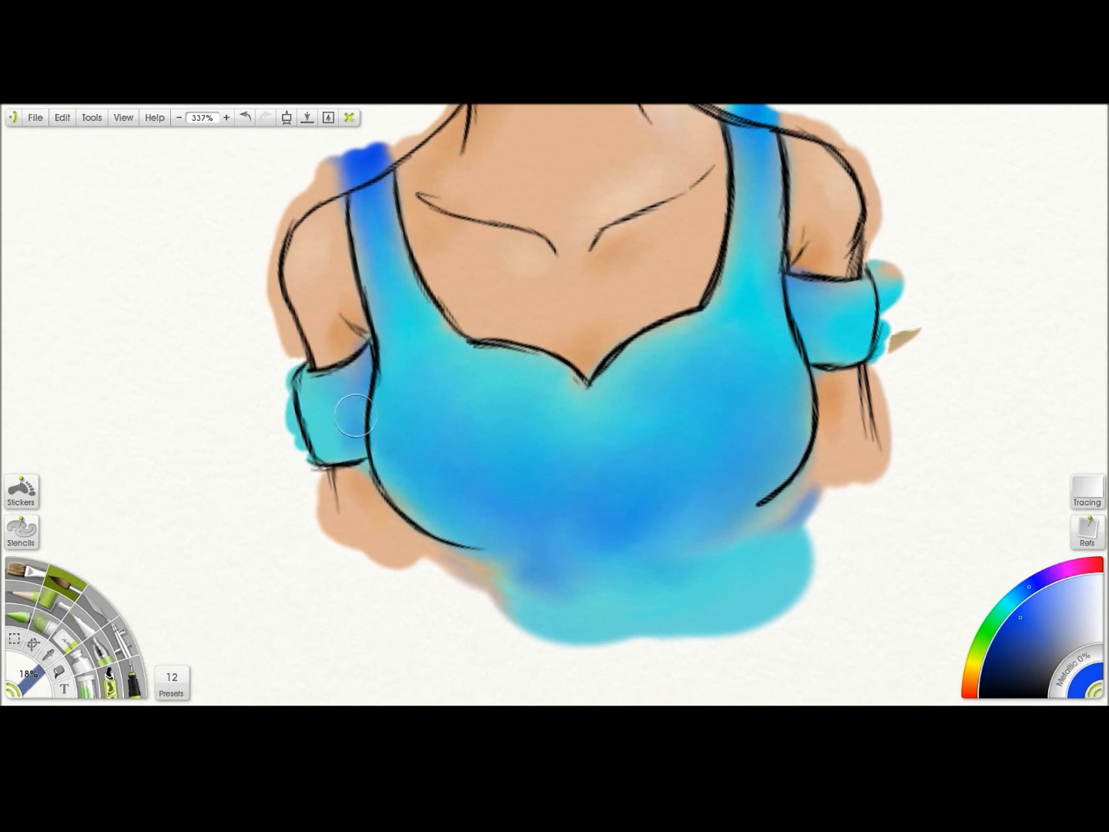
pyautogui.moveTo(337, 390); pyautogui.dragTo(351, 372)
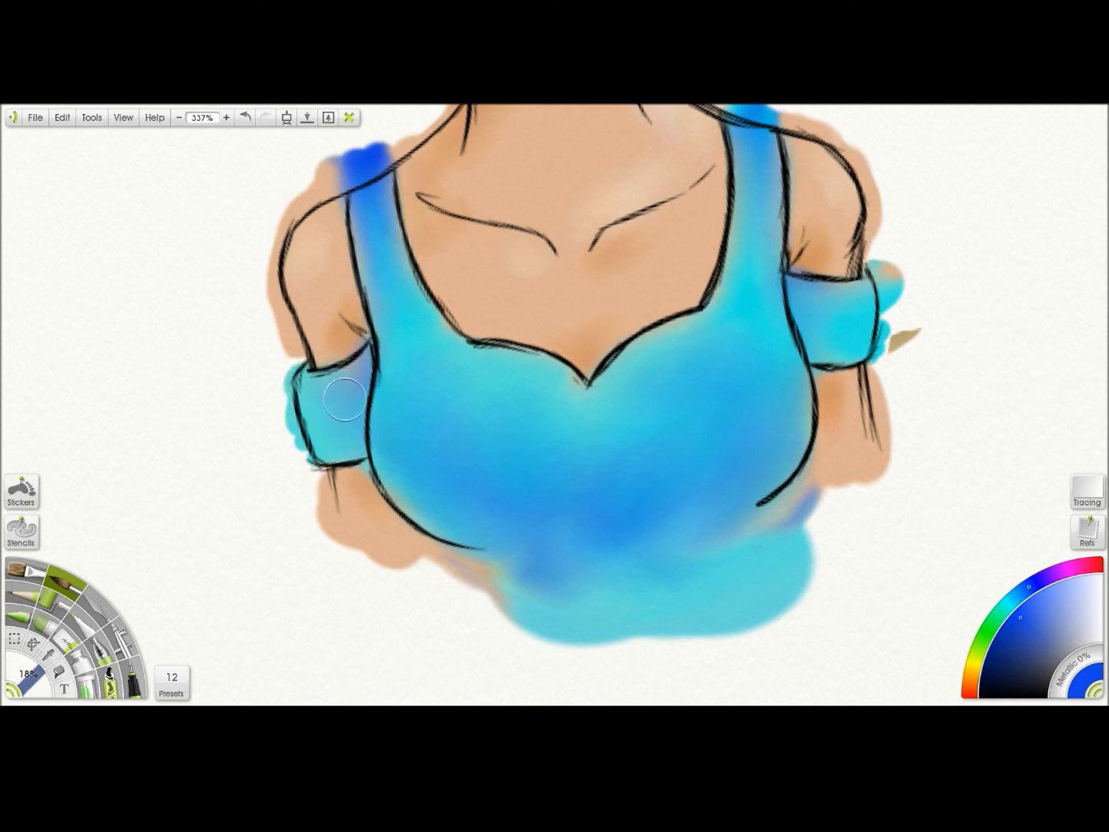
pyautogui.moveTo(357, 364); pyautogui.dragTo(361, 349)
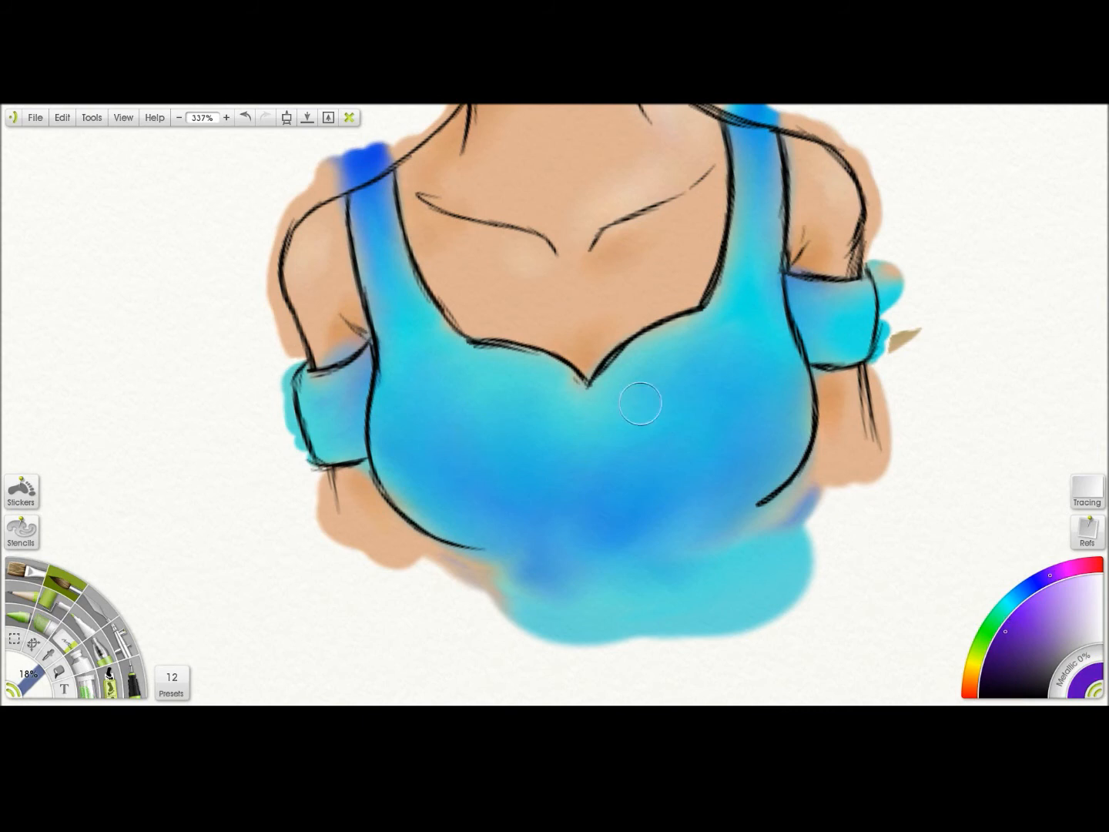
# Choose a dark purple and blend a soft shadow into the bodice along the heart-shaped neckline.
pyautogui.moveTo(614, 391)
pyautogui.mouseDown()
pyautogui.moveTo(608, 378)
pyautogui.moveTo(693, 322)
pyautogui.moveTo(626, 392)
pyautogui.moveTo(642, 355)
pyautogui.moveTo(674, 349)
pyautogui.mouseUp()
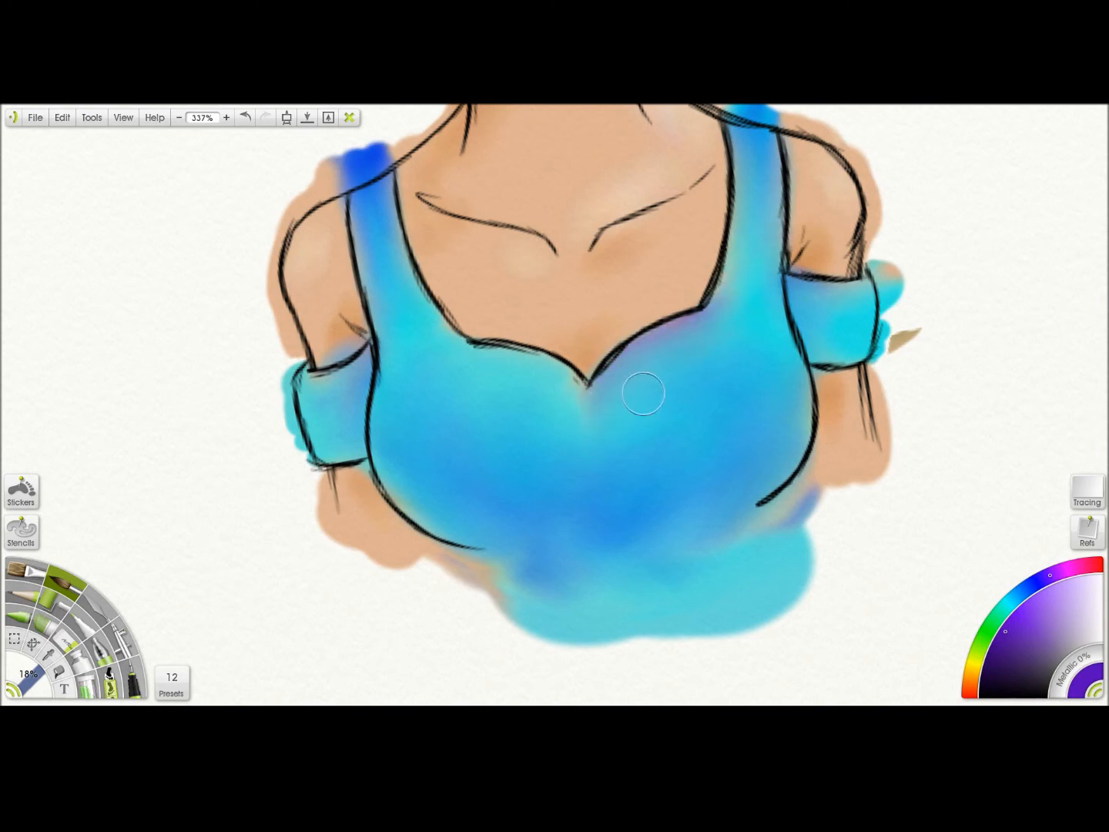
pyautogui.moveTo(608, 408)
pyautogui.mouseDown()
pyautogui.moveTo(543, 360)
pyautogui.moveTo(591, 398)
pyautogui.moveTo(444, 339)
pyautogui.moveTo(508, 362)
pyautogui.moveTo(590, 429)
pyautogui.moveTo(601, 392)
pyautogui.moveTo(688, 330)
pyautogui.moveTo(517, 375)
pyautogui.moveTo(546, 388)
pyautogui.moveTo(642, 361)
pyautogui.moveTo(625, 405)
pyautogui.moveTo(717, 322)
pyautogui.moveTo(759, 218)
pyautogui.moveTo(755, 243)
pyautogui.moveTo(587, 430)
pyautogui.moveTo(537, 383)
pyautogui.moveTo(441, 343)
pyautogui.moveTo(453, 363)
pyautogui.moveTo(402, 289)
pyautogui.moveTo(447, 348)
pyautogui.mouseUp()
pyautogui.moveTo(555, 408); pyautogui.dragTo(626, 454)
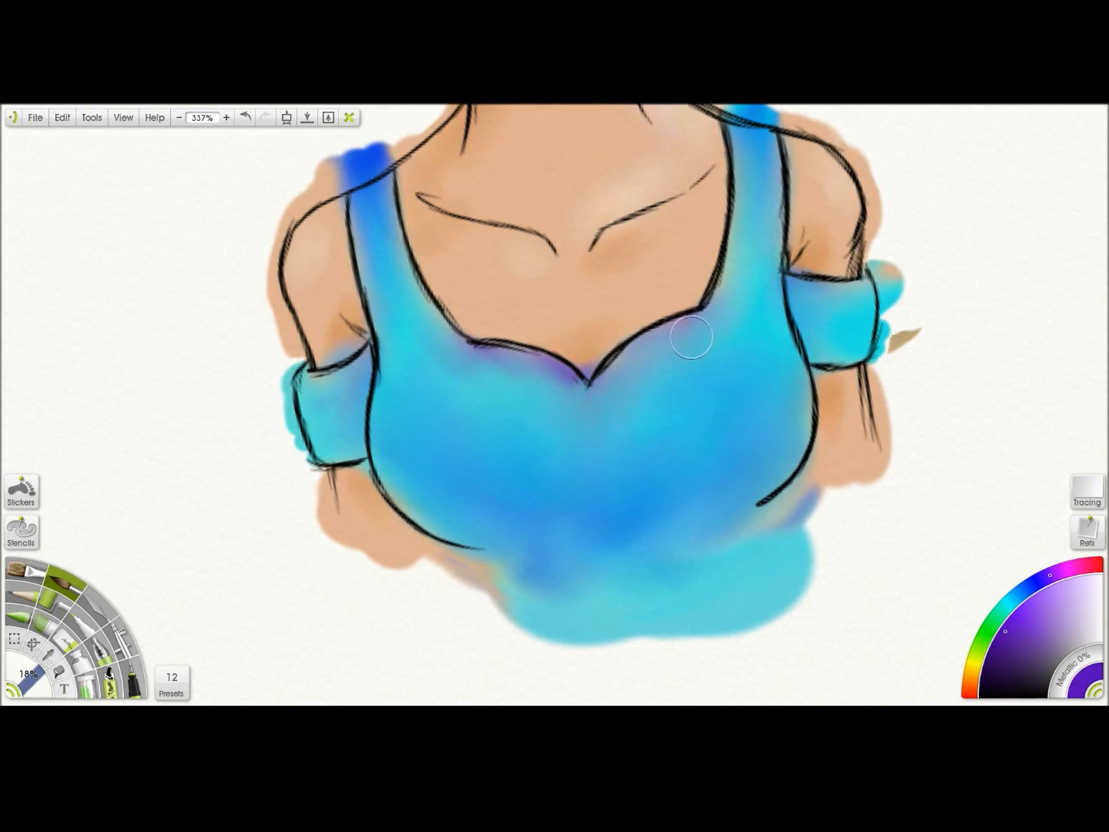
pyautogui.moveTo(961, 161); pyautogui.dragTo(830, 154)
pyautogui.moveTo(867, 196); pyautogui.dragTo(904, 100)
pyautogui.moveTo(544, 337); pyautogui.dragTo(543, 349)
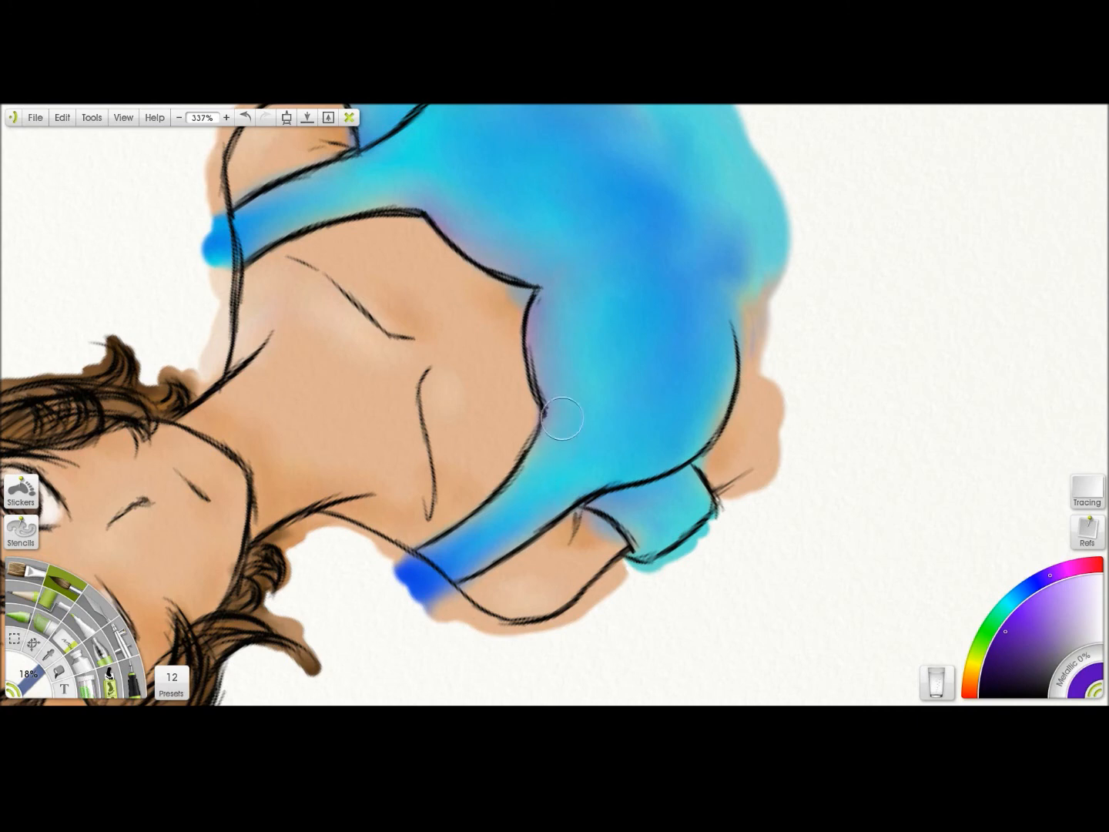
pyautogui.moveTo(971, 210); pyautogui.dragTo(904, 228)
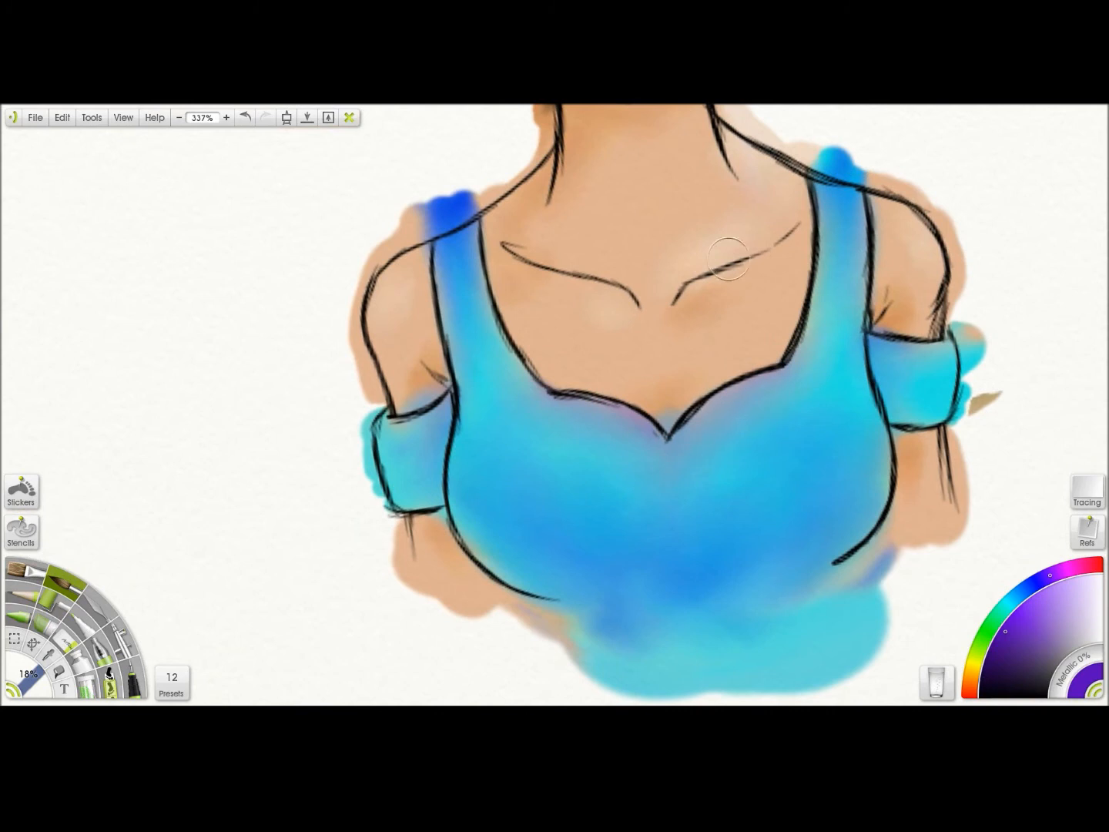
# Sample the skin tone from the chest for the paintbrush and rinse the brush.
pyautogui.click(49, 655)
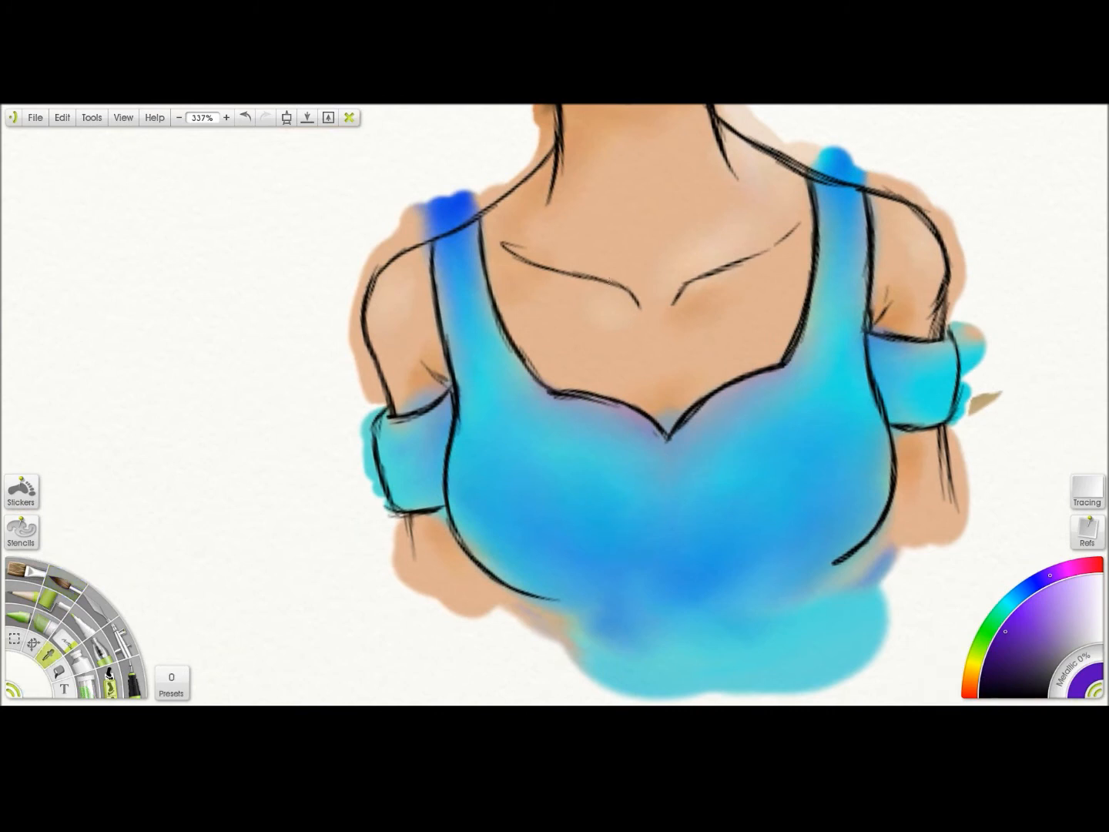
pyautogui.click(582, 363)
pyautogui.click(84, 609)
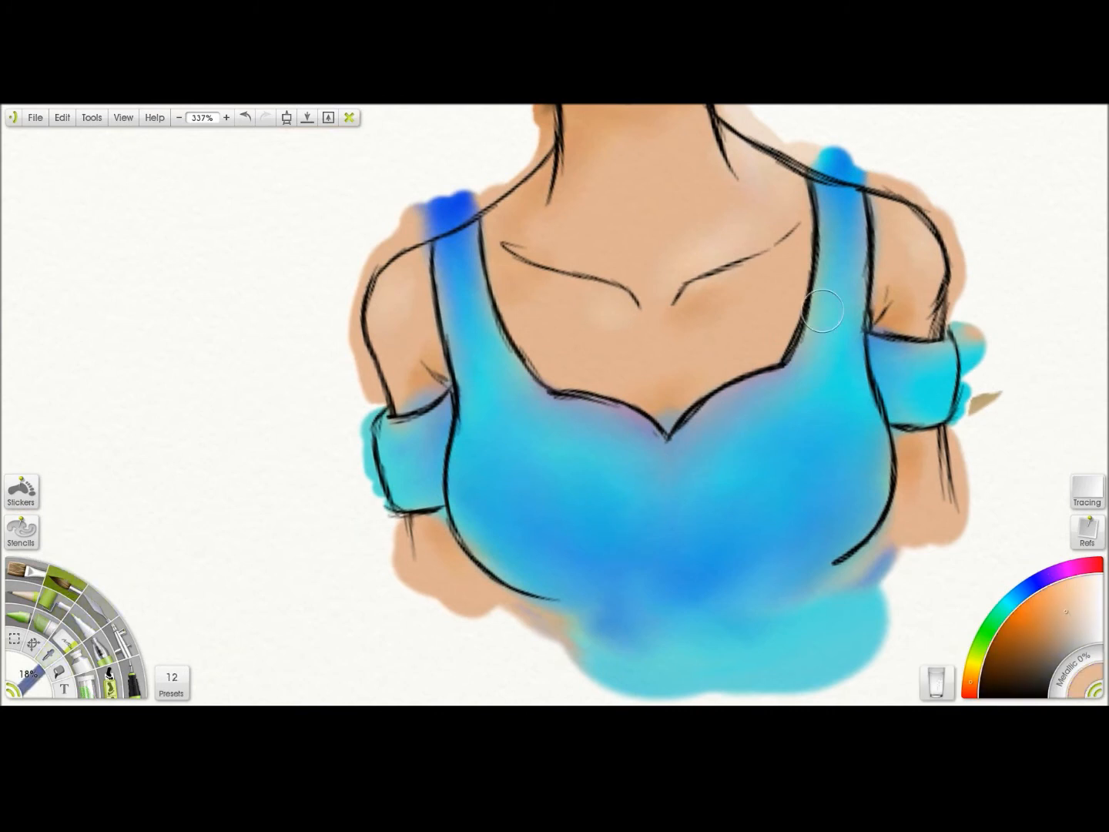
pyautogui.click(937, 682)
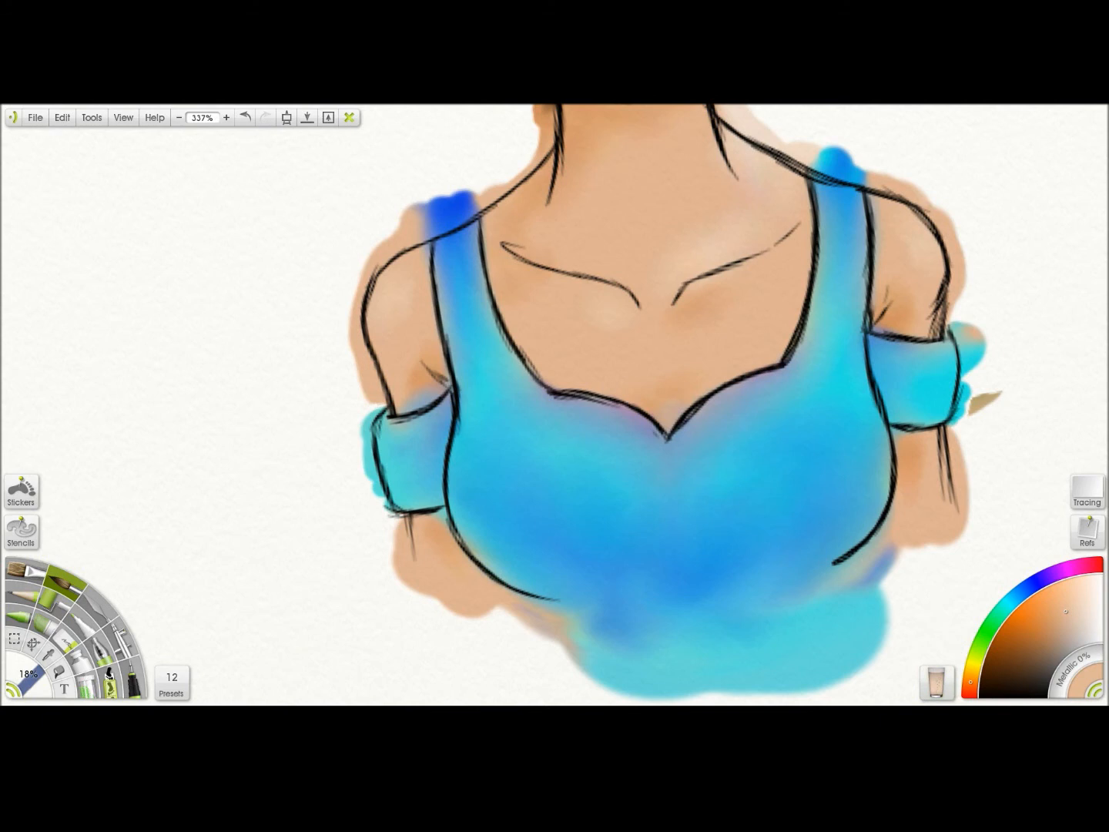
pyautogui.click(937, 683)
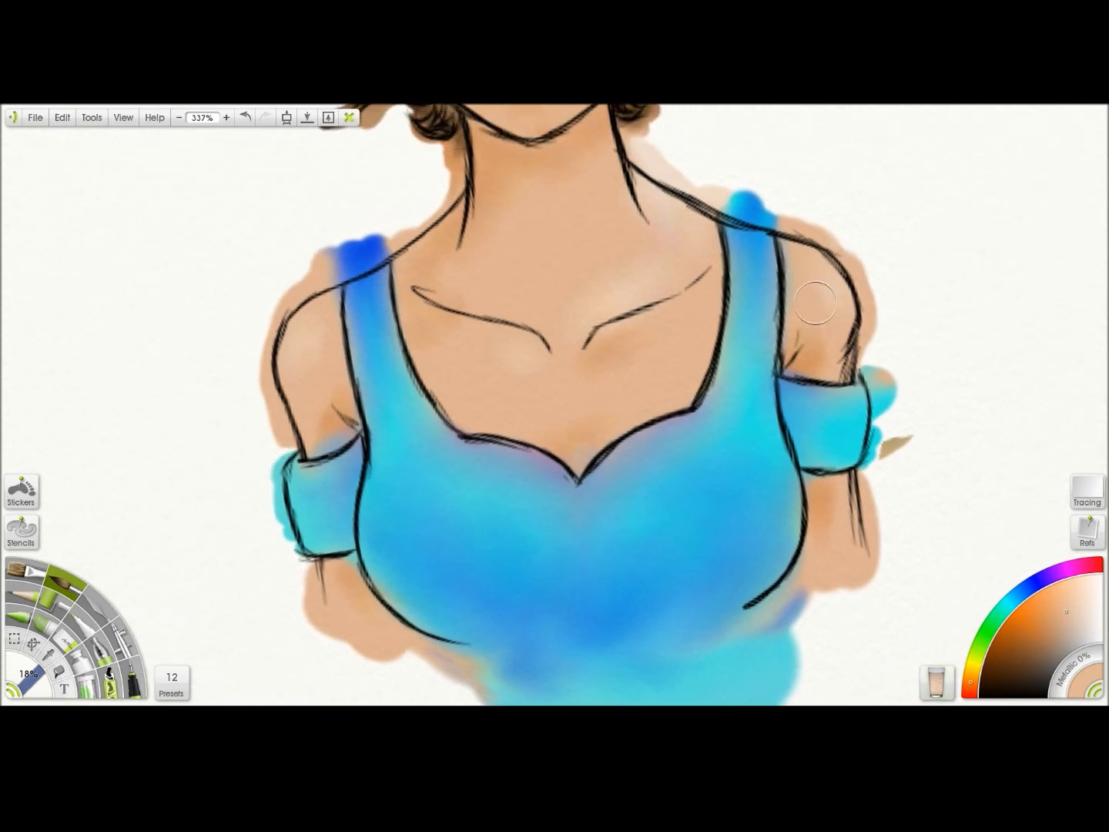
# Erase the paint spilling outside the outlines of the hair, neck, shoulders, arms and armbands.
pyautogui.click(66, 637)
pyautogui.moveTo(851, 184); pyautogui.dragTo(958, 292)
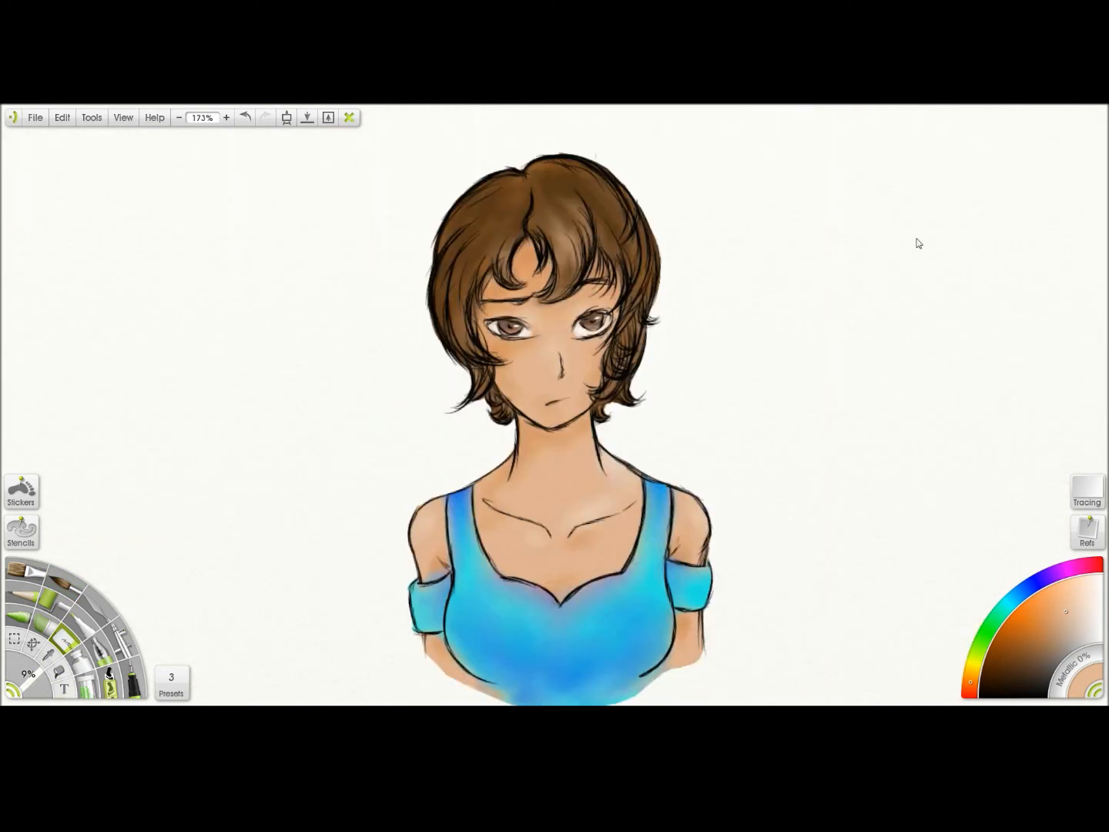
# Choose orange and paint a large solid background around the whole bust with the paintbrush.
pyautogui.moveTo(936, 320)
pyautogui.mouseDown()
pyautogui.moveTo(929, 262)
pyautogui.moveTo(981, 291)
pyautogui.mouseUp()
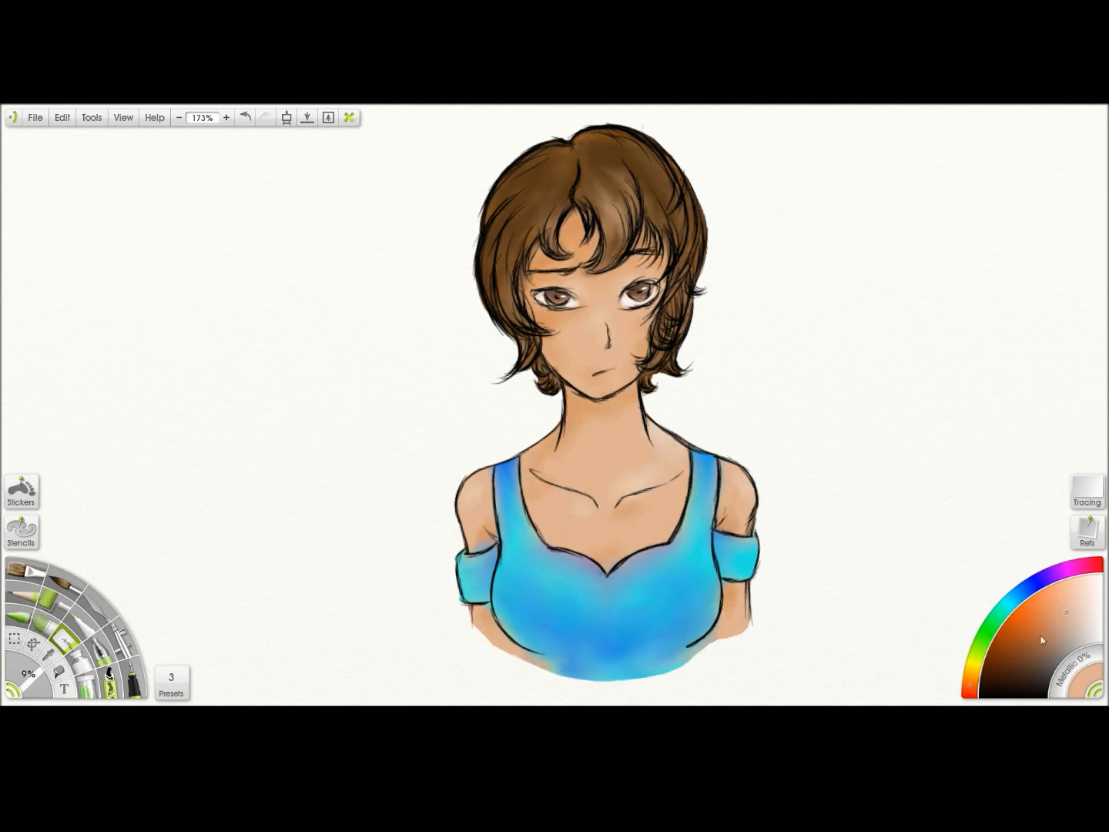
pyautogui.click(972, 669)
pyautogui.click(969, 676)
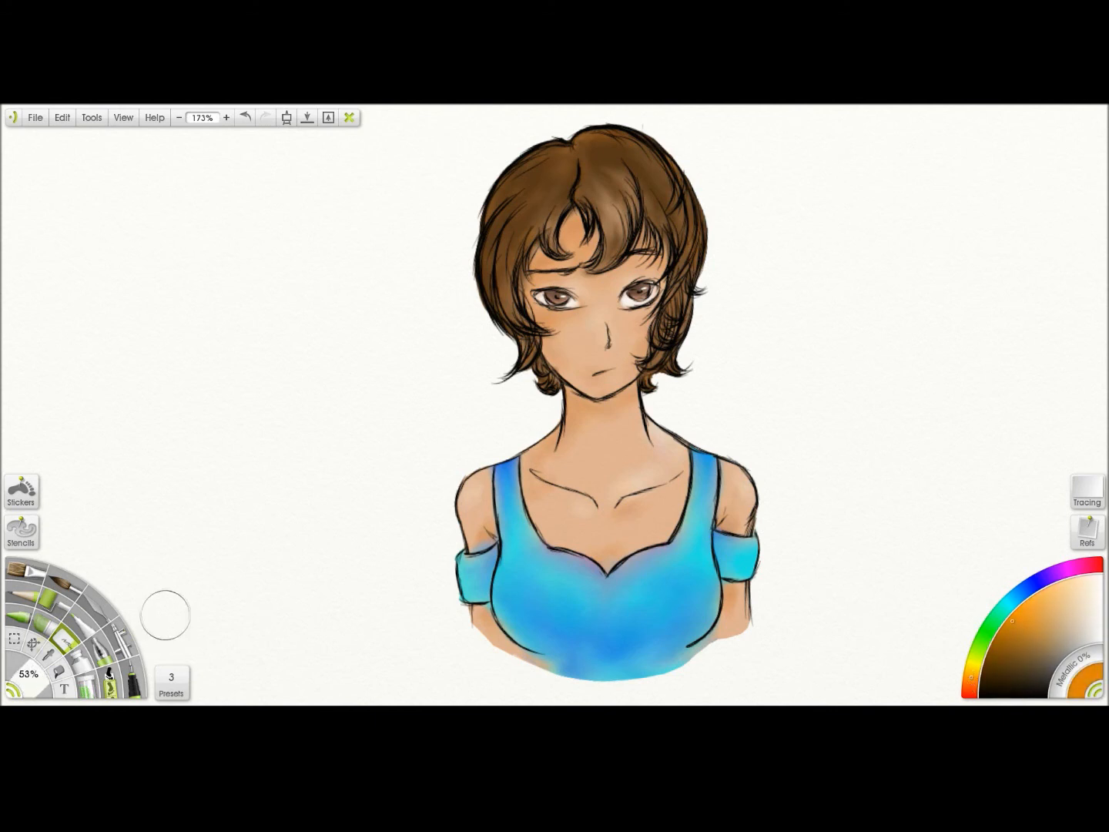
pyautogui.click(67, 589)
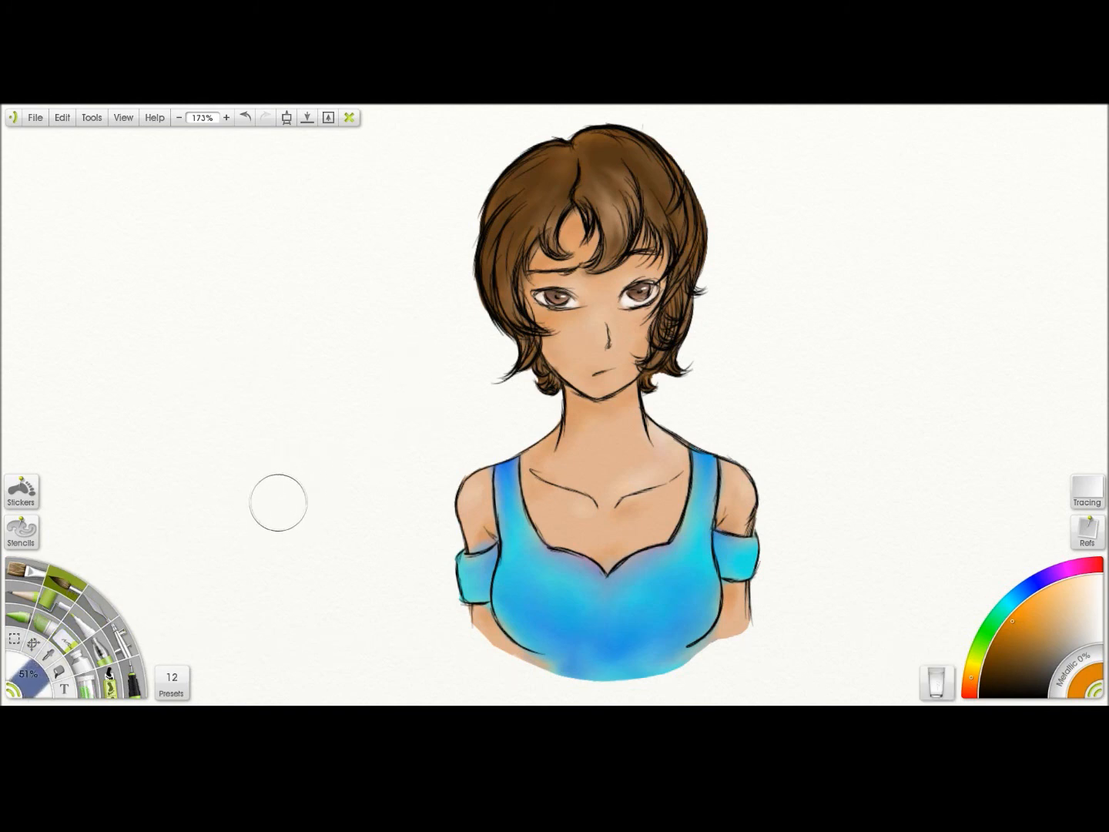
pyautogui.moveTo(478, 412)
pyautogui.mouseDown()
pyautogui.moveTo(531, 369)
pyautogui.moveTo(693, 378)
pyautogui.moveTo(667, 355)
pyautogui.moveTo(496, 371)
pyautogui.moveTo(633, 137)
pyautogui.moveTo(732, 301)
pyautogui.moveTo(765, 488)
pyautogui.moveTo(655, 694)
pyautogui.moveTo(448, 435)
pyautogui.moveTo(471, 343)
pyautogui.moveTo(412, 452)
pyautogui.moveTo(396, 292)
pyautogui.moveTo(555, 115)
pyautogui.moveTo(763, 301)
pyautogui.moveTo(753, 644)
pyautogui.moveTo(809, 192)
pyautogui.moveTo(555, 114)
pyautogui.moveTo(331, 344)
pyautogui.moveTo(362, 537)
pyautogui.moveTo(516, 673)
pyautogui.moveTo(843, 516)
pyautogui.moveTo(864, 488)
pyautogui.moveTo(812, 147)
pyautogui.moveTo(869, 247)
pyautogui.mouseUp()
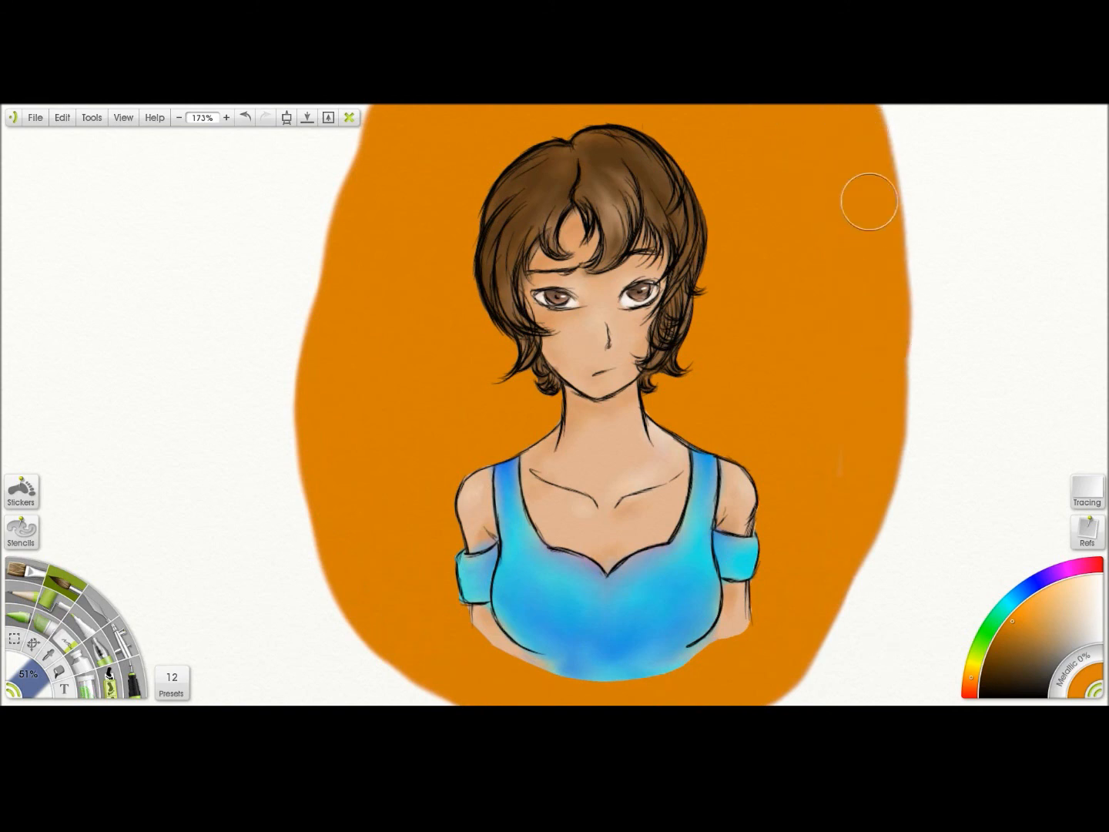
pyautogui.moveTo(432, 115)
pyautogui.mouseDown()
pyautogui.moveTo(309, 298)
pyautogui.moveTo(338, 586)
pyautogui.moveTo(304, 410)
pyautogui.moveTo(345, 606)
pyautogui.moveTo(432, 674)
pyautogui.mouseUp()
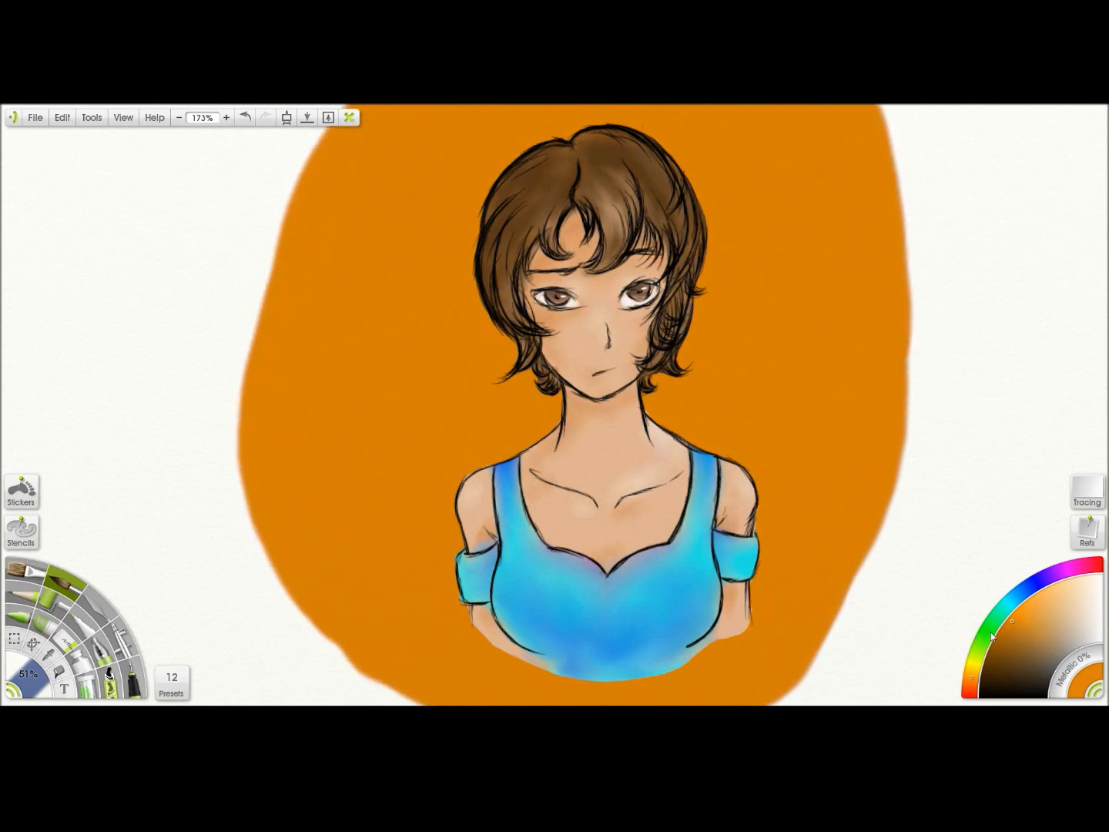
# Choose a redder orange and blend a soft glow around the hair, neck, shoulders and arms.
pyautogui.click(973, 683)
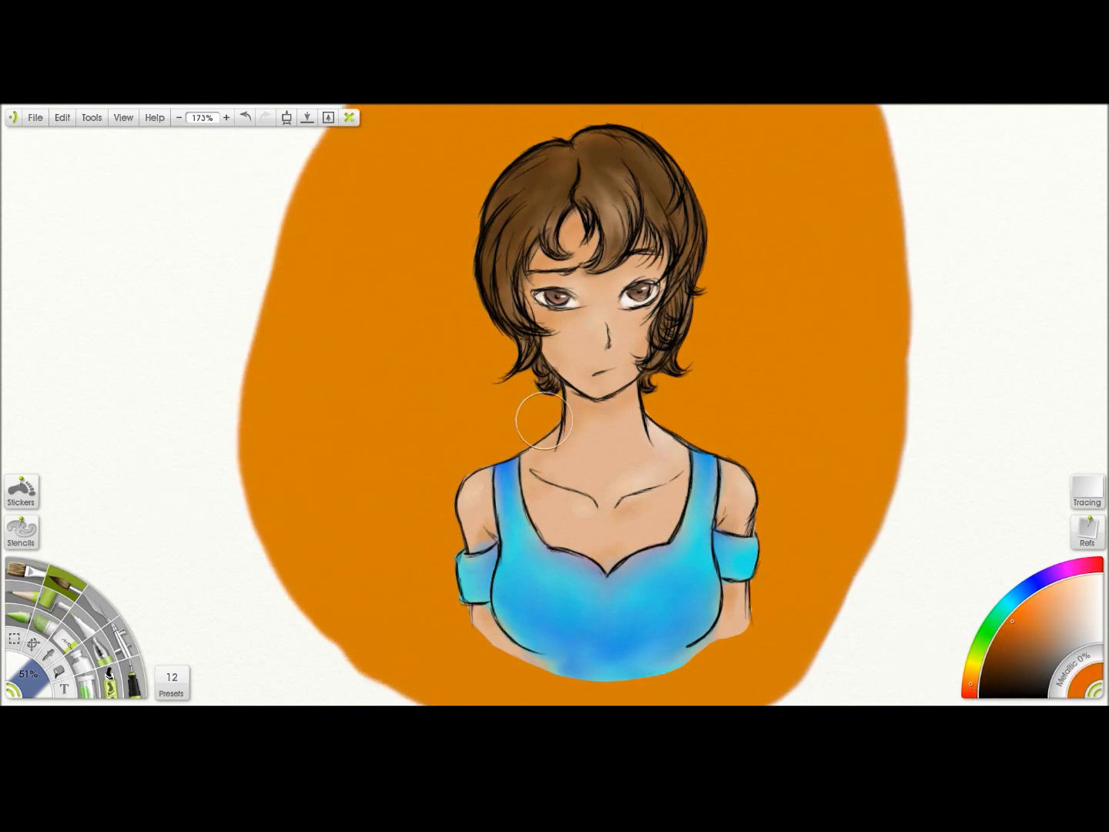
pyautogui.moveTo(542, 423); pyautogui.dragTo(457, 494)
pyautogui.moveTo(506, 428); pyautogui.dragTo(533, 389)
pyautogui.moveTo(695, 449); pyautogui.dragTo(765, 497)
pyautogui.moveTo(488, 378)
pyautogui.mouseDown()
pyautogui.moveTo(508, 332)
pyautogui.moveTo(460, 289)
pyautogui.mouseUp()
pyautogui.moveTo(514, 153); pyautogui.dragTo(456, 407)
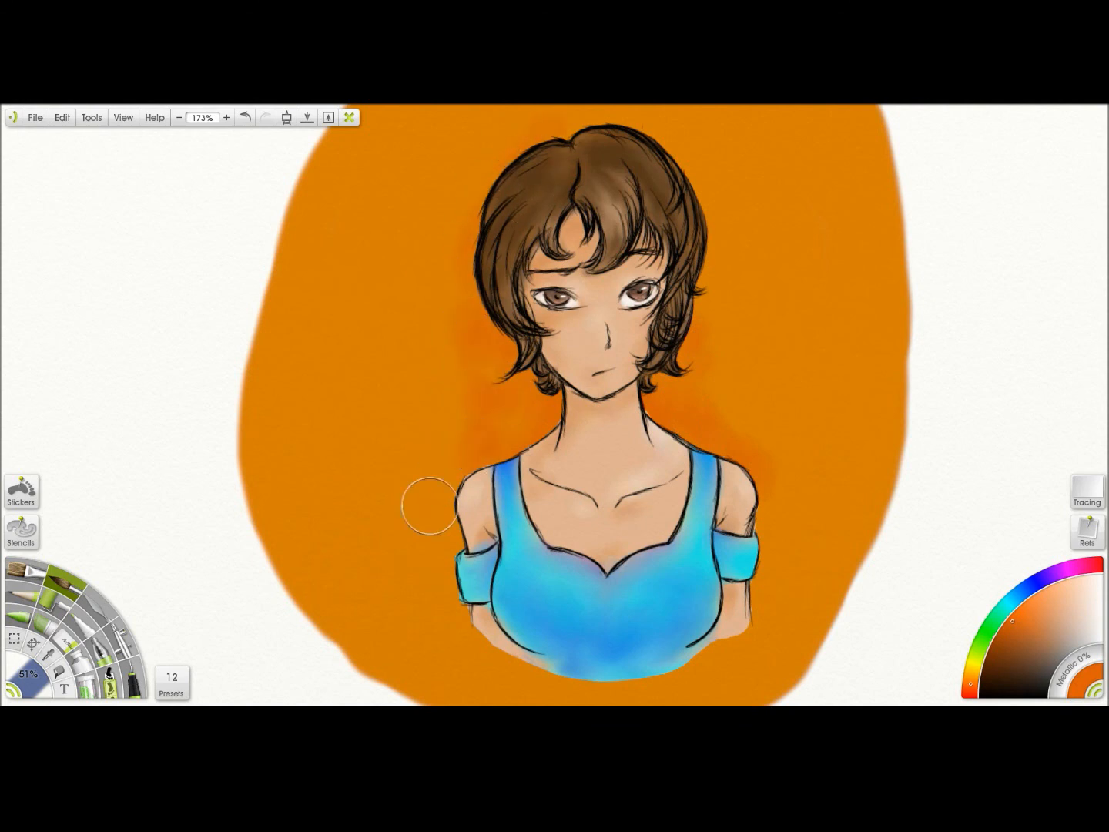
pyautogui.moveTo(746, 460)
pyautogui.mouseDown()
pyautogui.moveTo(777, 602)
pyautogui.moveTo(752, 448)
pyautogui.mouseUp()
pyautogui.moveTo(719, 233); pyautogui.dragTo(717, 342)
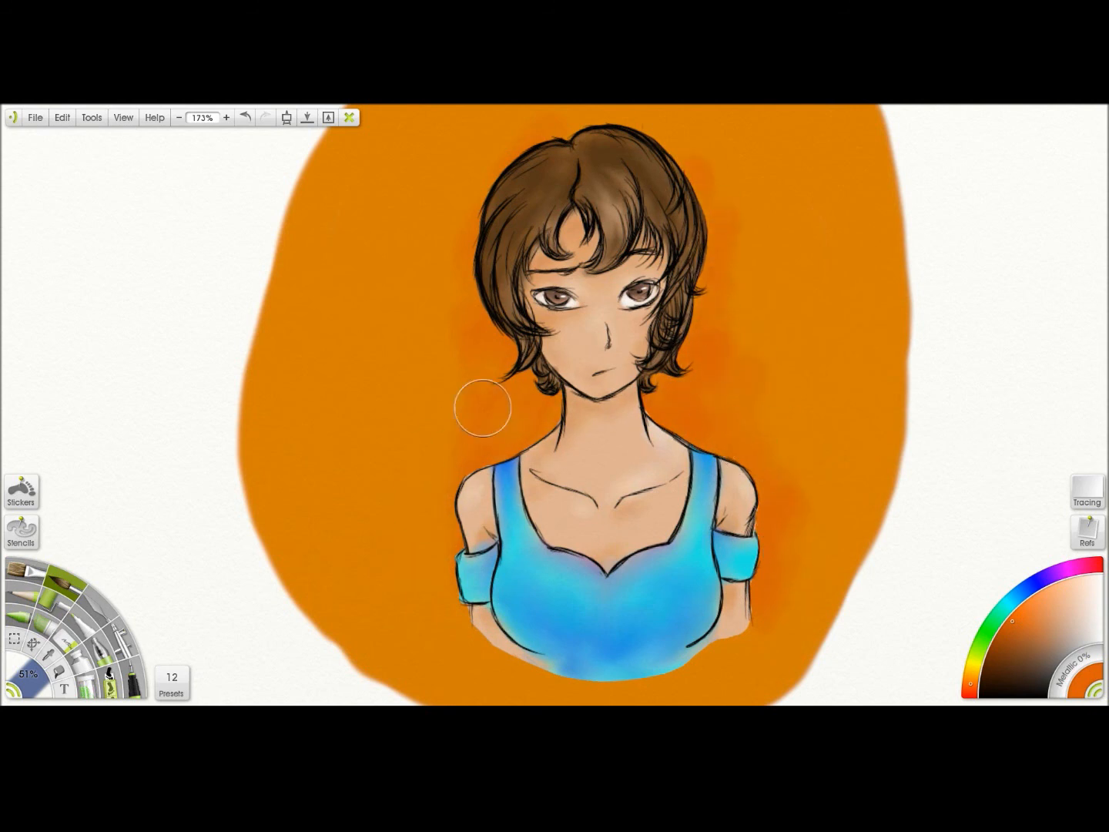
pyautogui.moveTo(427, 514)
pyautogui.mouseDown()
pyautogui.moveTo(422, 551)
pyautogui.moveTo(454, 565)
pyautogui.mouseUp()
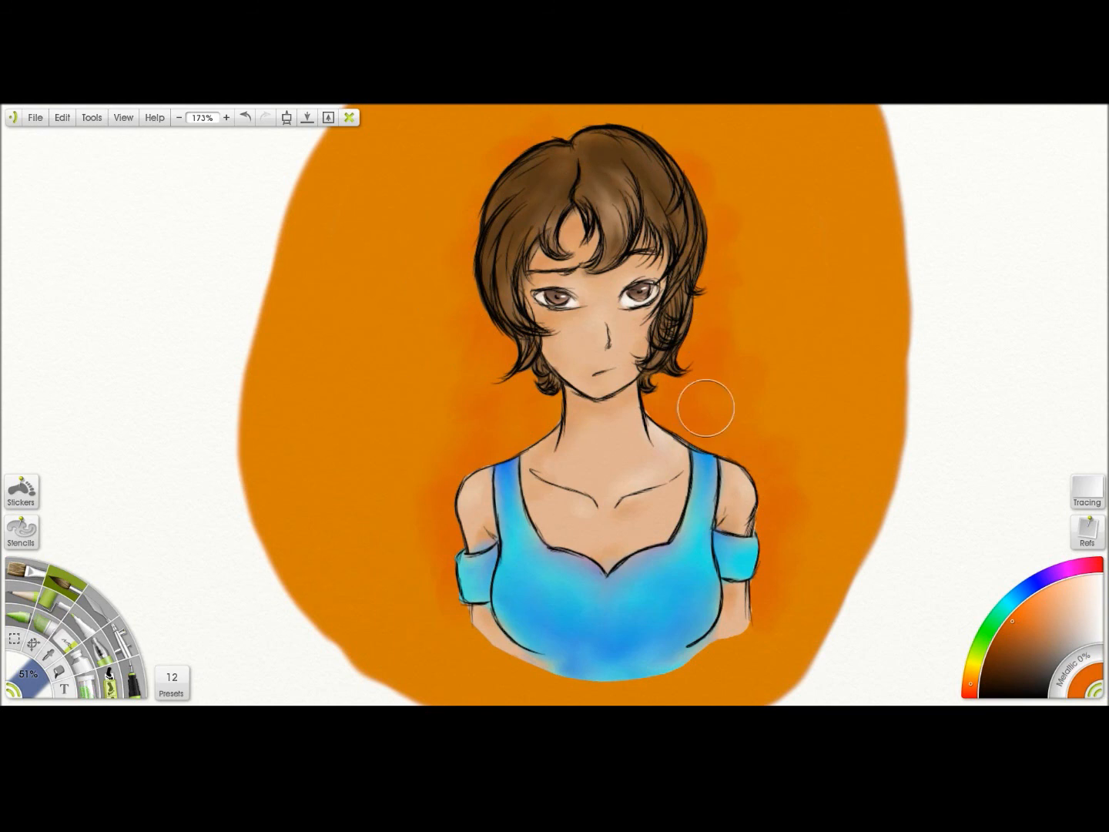
# Choose deep blue and blend diagonal streaks into the orange background on both sides of the head and shoulders, extending its outer edges.
pyautogui.moveTo(907, 213)
pyautogui.mouseDown()
pyautogui.moveTo(973, 221)
pyautogui.moveTo(941, 261)
pyautogui.moveTo(896, 219)
pyautogui.mouseUp()
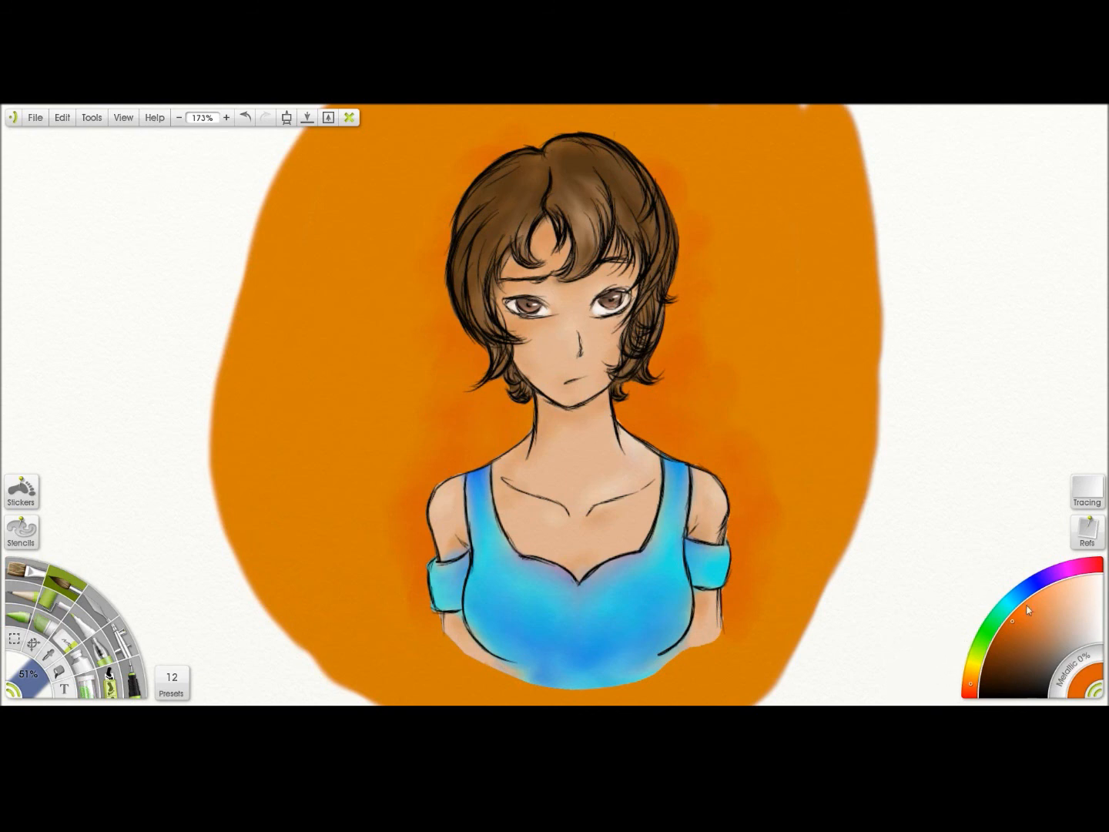
pyautogui.click(1039, 586)
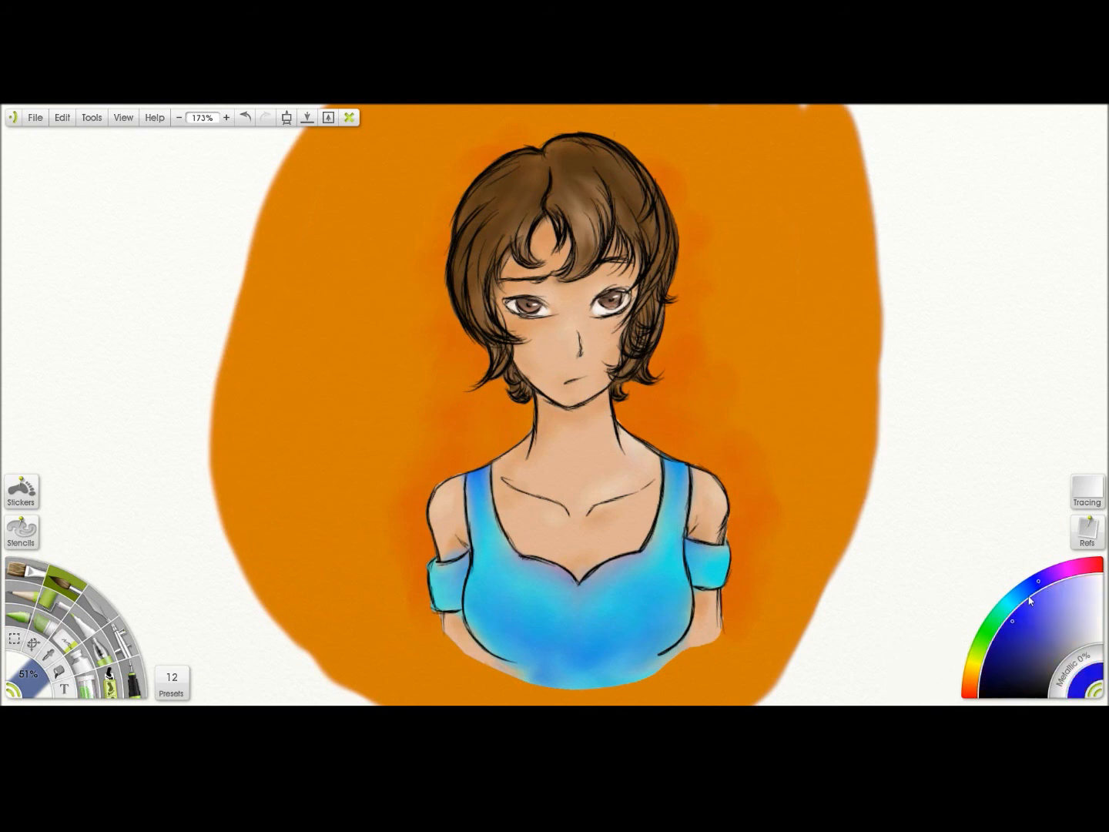
pyautogui.moveTo(447, 190)
pyautogui.mouseDown()
pyautogui.moveTo(408, 265)
pyautogui.moveTo(411, 310)
pyautogui.moveTo(374, 308)
pyautogui.mouseUp()
pyautogui.moveTo(326, 433)
pyautogui.mouseDown()
pyautogui.moveTo(384, 350)
pyautogui.moveTo(359, 463)
pyautogui.moveTo(349, 428)
pyautogui.moveTo(312, 447)
pyautogui.mouseUp()
pyautogui.moveTo(809, 190)
pyautogui.mouseDown()
pyautogui.moveTo(704, 242)
pyautogui.moveTo(731, 179)
pyautogui.moveTo(649, 225)
pyautogui.moveTo(738, 332)
pyautogui.mouseUp()
pyautogui.moveTo(454, 146)
pyautogui.mouseDown()
pyautogui.moveTo(412, 181)
pyautogui.moveTo(446, 188)
pyautogui.moveTo(369, 215)
pyautogui.moveTo(328, 253)
pyautogui.moveTo(364, 213)
pyautogui.moveTo(321, 332)
pyautogui.mouseUp()
pyautogui.moveTo(772, 378)
pyautogui.mouseDown()
pyautogui.moveTo(816, 343)
pyautogui.moveTo(733, 427)
pyautogui.moveTo(809, 374)
pyautogui.moveTo(757, 550)
pyautogui.moveTo(817, 396)
pyautogui.moveTo(706, 380)
pyautogui.mouseUp()
pyautogui.moveTo(811, 354)
pyautogui.mouseDown()
pyautogui.moveTo(861, 567)
pyautogui.moveTo(812, 502)
pyautogui.moveTo(822, 465)
pyautogui.moveTo(810, 454)
pyautogui.moveTo(656, 396)
pyautogui.moveTo(651, 405)
pyautogui.moveTo(711, 357)
pyautogui.moveTo(701, 407)
pyautogui.moveTo(675, 392)
pyautogui.moveTo(655, 396)
pyautogui.mouseUp()
pyautogui.moveTo(802, 309)
pyautogui.mouseDown()
pyautogui.moveTo(673, 385)
pyautogui.moveTo(693, 362)
pyautogui.mouseUp()
pyautogui.moveTo(490, 438)
pyautogui.mouseDown()
pyautogui.moveTo(451, 458)
pyautogui.moveTo(525, 406)
pyautogui.moveTo(394, 475)
pyautogui.moveTo(431, 443)
pyautogui.moveTo(342, 488)
pyautogui.moveTo(457, 407)
pyautogui.mouseUp()
pyautogui.moveTo(748, 316)
pyautogui.mouseDown()
pyautogui.moveTo(769, 246)
pyautogui.moveTo(794, 229)
pyautogui.moveTo(760, 312)
pyautogui.moveTo(788, 326)
pyautogui.moveTo(814, 288)
pyautogui.moveTo(792, 336)
pyautogui.mouseUp()
pyautogui.moveTo(662, 147); pyautogui.dragTo(687, 156)
pyautogui.moveTo(974, 240)
pyautogui.mouseDown()
pyautogui.moveTo(963, 107)
pyautogui.moveTo(1023, 140)
pyautogui.mouseUp()
pyautogui.moveTo(431, 461)
pyautogui.mouseDown()
pyautogui.moveTo(467, 432)
pyautogui.moveTo(394, 452)
pyautogui.moveTo(337, 484)
pyautogui.moveTo(473, 430)
pyautogui.mouseUp()
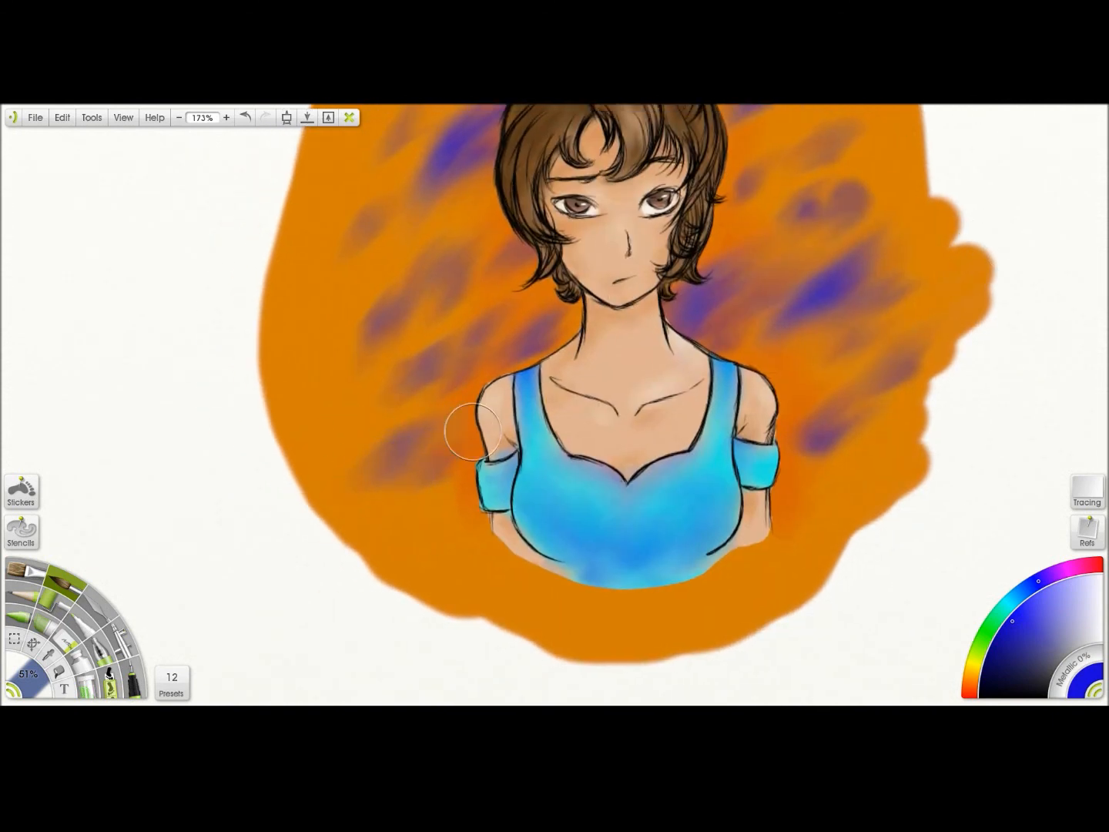
# Add blue streaks beside the right arm and near the background's left edge, and smear the streaks right of the face.
pyautogui.moveTo(794, 516); pyautogui.dragTo(778, 528)
pyautogui.moveTo(778, 395)
pyautogui.mouseDown()
pyautogui.moveTo(879, 326)
pyautogui.moveTo(793, 385)
pyautogui.mouseUp()
pyautogui.moveTo(329, 374)
pyautogui.mouseDown()
pyautogui.moveTo(358, 367)
pyautogui.moveTo(377, 348)
pyautogui.moveTo(299, 379)
pyautogui.moveTo(422, 310)
pyautogui.moveTo(416, 338)
pyautogui.mouseUp()
pyautogui.moveTo(874, 226)
pyautogui.mouseDown()
pyautogui.moveTo(811, 343)
pyautogui.moveTo(749, 371)
pyautogui.moveTo(736, 309)
pyautogui.mouseUp()
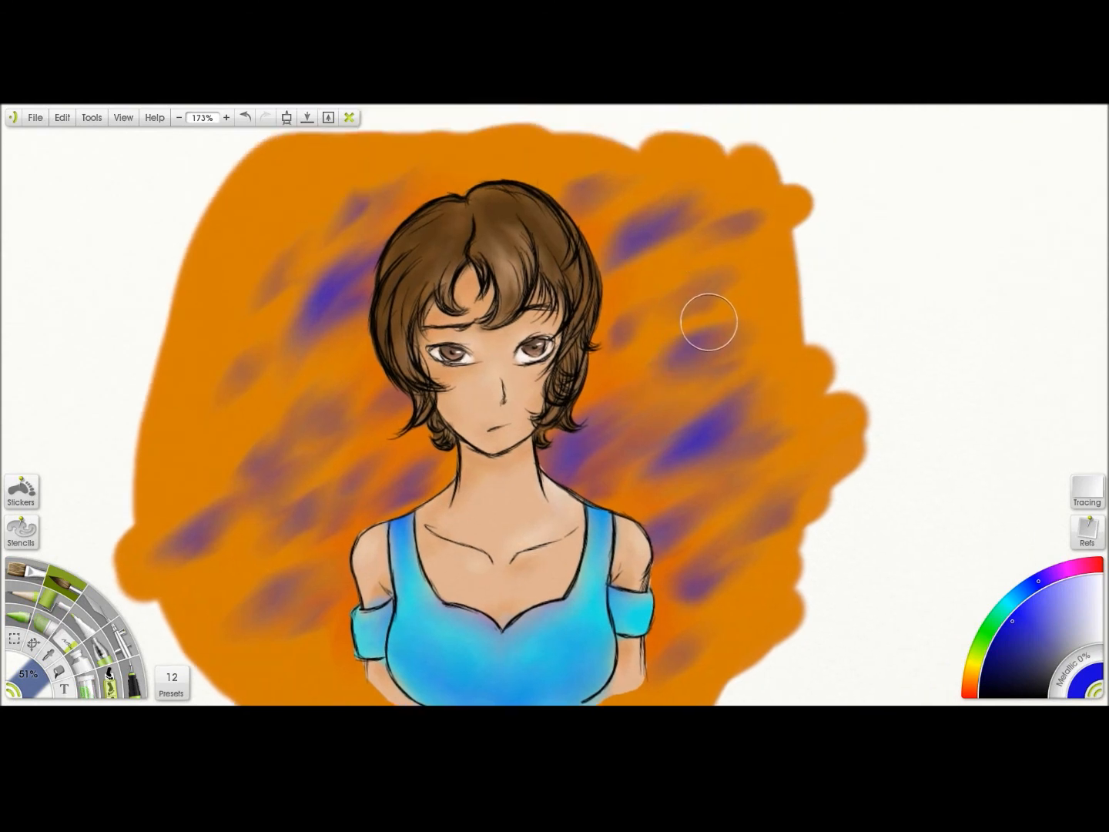
pyautogui.moveTo(731, 255)
pyautogui.mouseDown()
pyautogui.moveTo(735, 220)
pyautogui.moveTo(733, 378)
pyautogui.moveTo(690, 396)
pyautogui.moveTo(711, 522)
pyautogui.mouseUp()
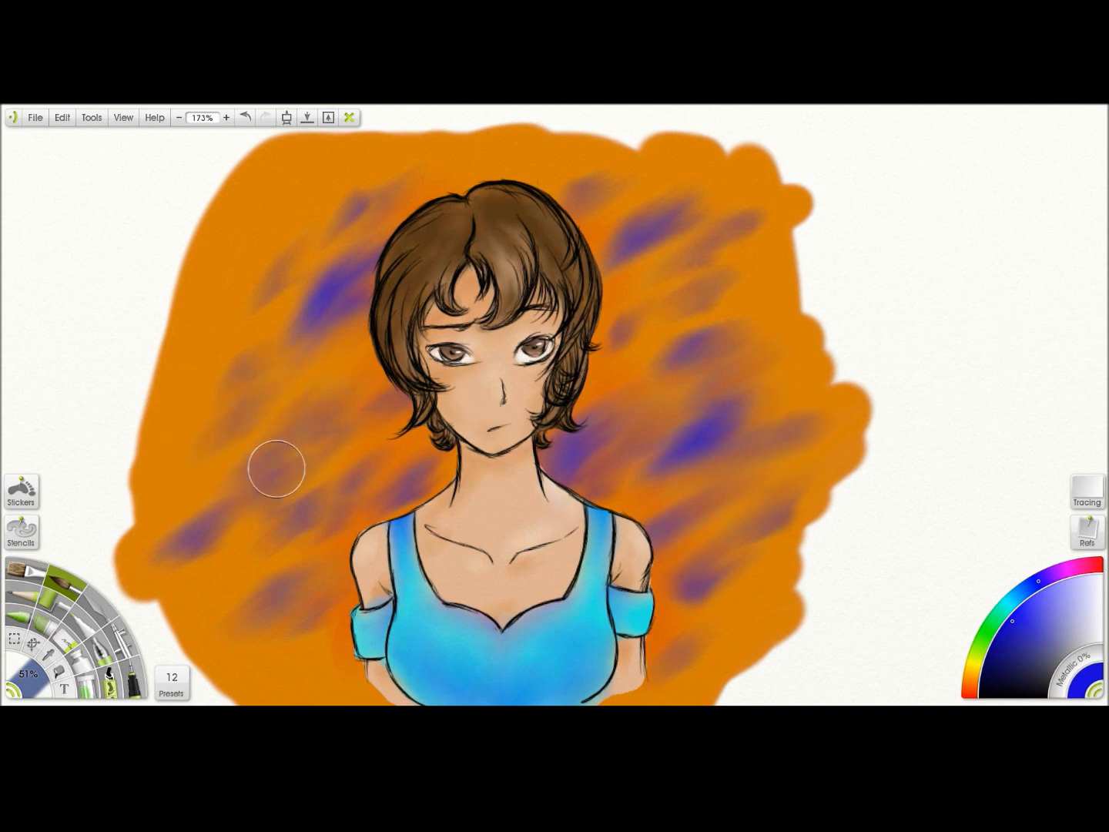
# Blend muted blue streaks left of and above the hair, widening the background at its upper and left edges.
pyautogui.moveTo(315, 262)
pyautogui.mouseDown()
pyautogui.moveTo(408, 212)
pyautogui.moveTo(398, 202)
pyautogui.moveTo(298, 255)
pyautogui.moveTo(363, 288)
pyautogui.moveTo(335, 294)
pyautogui.moveTo(427, 255)
pyautogui.mouseUp()
pyautogui.moveTo(944, 245)
pyautogui.mouseDown()
pyautogui.moveTo(898, 153)
pyautogui.moveTo(1052, 150)
pyautogui.moveTo(982, 204)
pyautogui.moveTo(1037, 245)
pyautogui.mouseUp()
pyautogui.moveTo(539, 156)
pyautogui.mouseDown()
pyautogui.moveTo(627, 124)
pyautogui.moveTo(617, 155)
pyautogui.moveTo(745, 143)
pyautogui.moveTo(773, 176)
pyautogui.mouseUp()
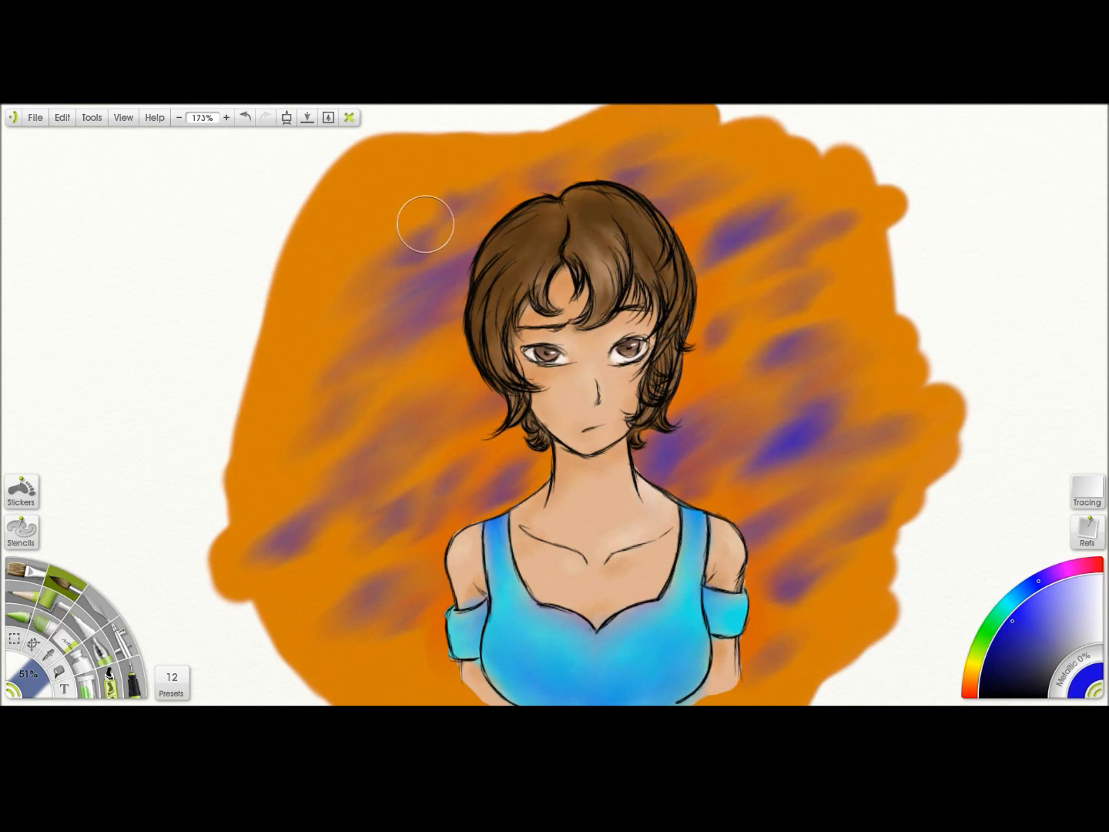
pyautogui.moveTo(254, 368); pyautogui.dragTo(232, 382)
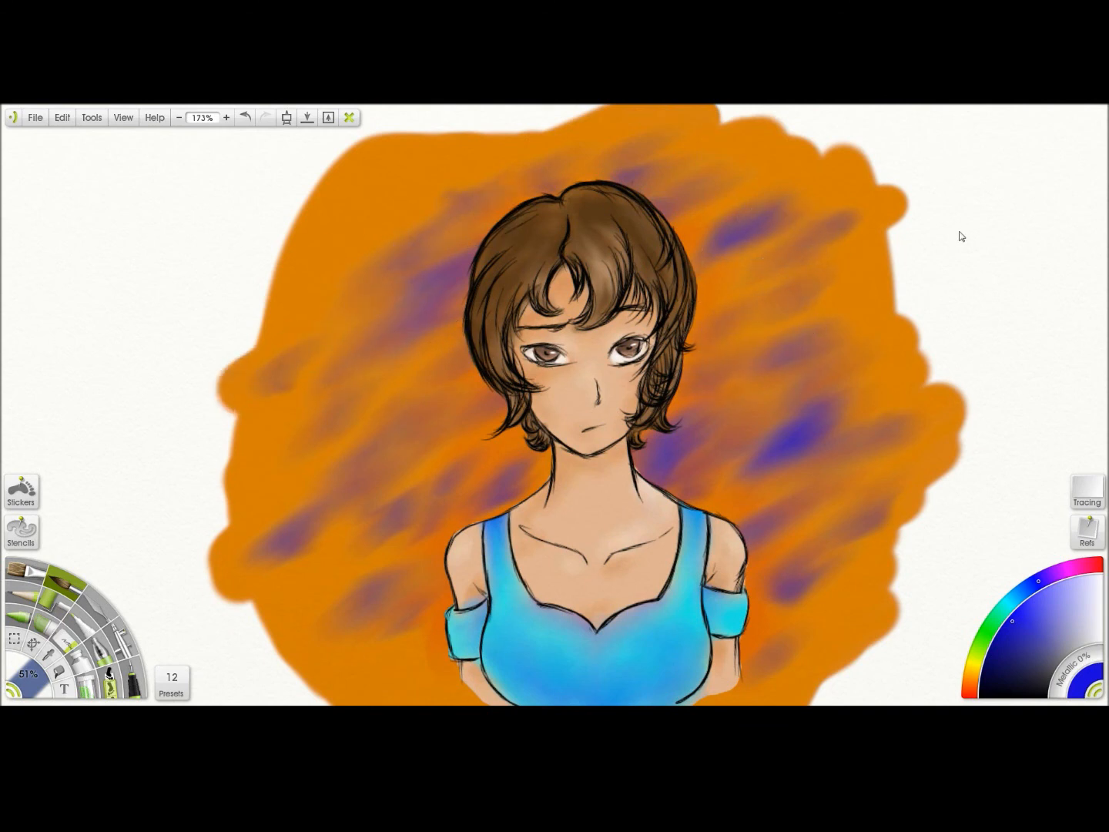
# Blend more blue-purple streaks beside both arms, left of the neck and along the background's left edge.
pyautogui.scroll(-1, 768, 222)
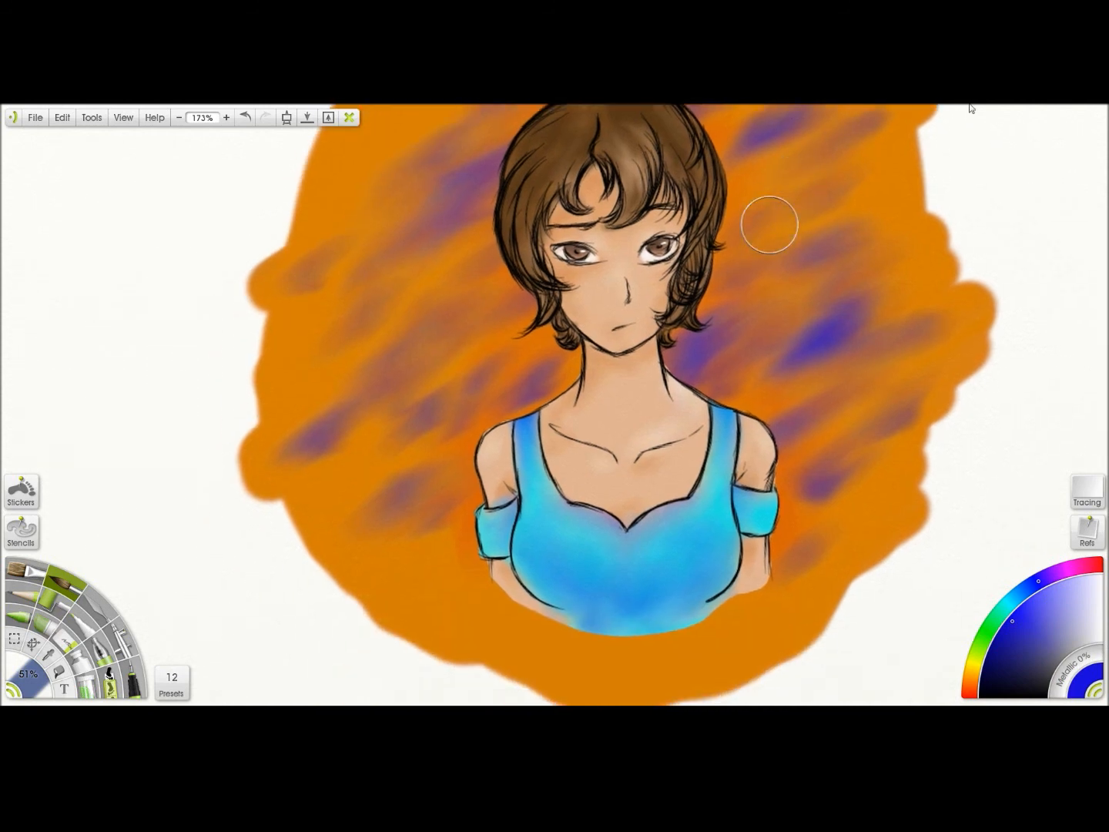
pyautogui.scroll(-4, 748, 375)
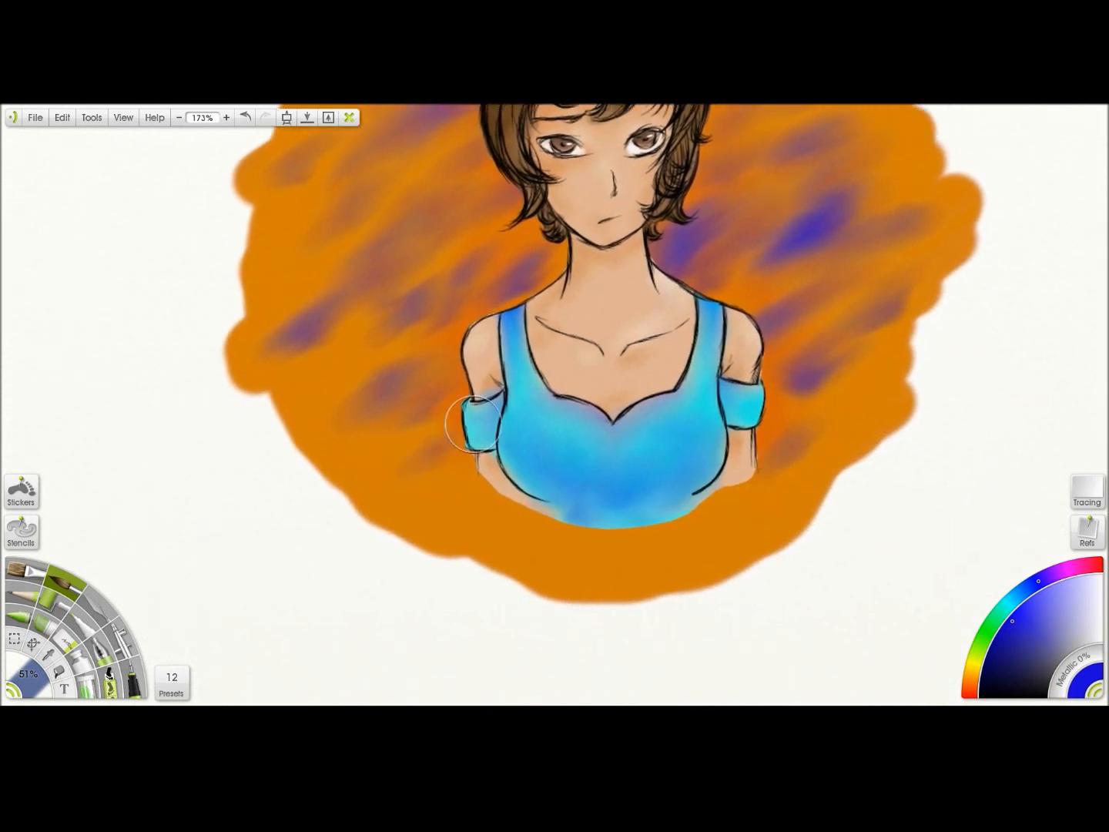
pyautogui.moveTo(808, 395)
pyautogui.mouseDown()
pyautogui.moveTo(803, 435)
pyautogui.moveTo(898, 377)
pyautogui.moveTo(897, 366)
pyautogui.moveTo(798, 376)
pyautogui.moveTo(803, 343)
pyautogui.mouseUp()
pyautogui.moveTo(385, 378)
pyautogui.mouseDown()
pyautogui.moveTo(371, 378)
pyautogui.moveTo(432, 329)
pyautogui.moveTo(383, 342)
pyautogui.moveTo(332, 337)
pyautogui.moveTo(523, 255)
pyautogui.moveTo(490, 244)
pyautogui.moveTo(410, 350)
pyautogui.moveTo(503, 345)
pyautogui.mouseUp()
pyautogui.moveTo(929, 219)
pyautogui.mouseDown()
pyautogui.moveTo(956, 294)
pyautogui.moveTo(956, 349)
pyautogui.mouseUp()
pyautogui.moveTo(508, 312); pyautogui.dragTo(544, 292)
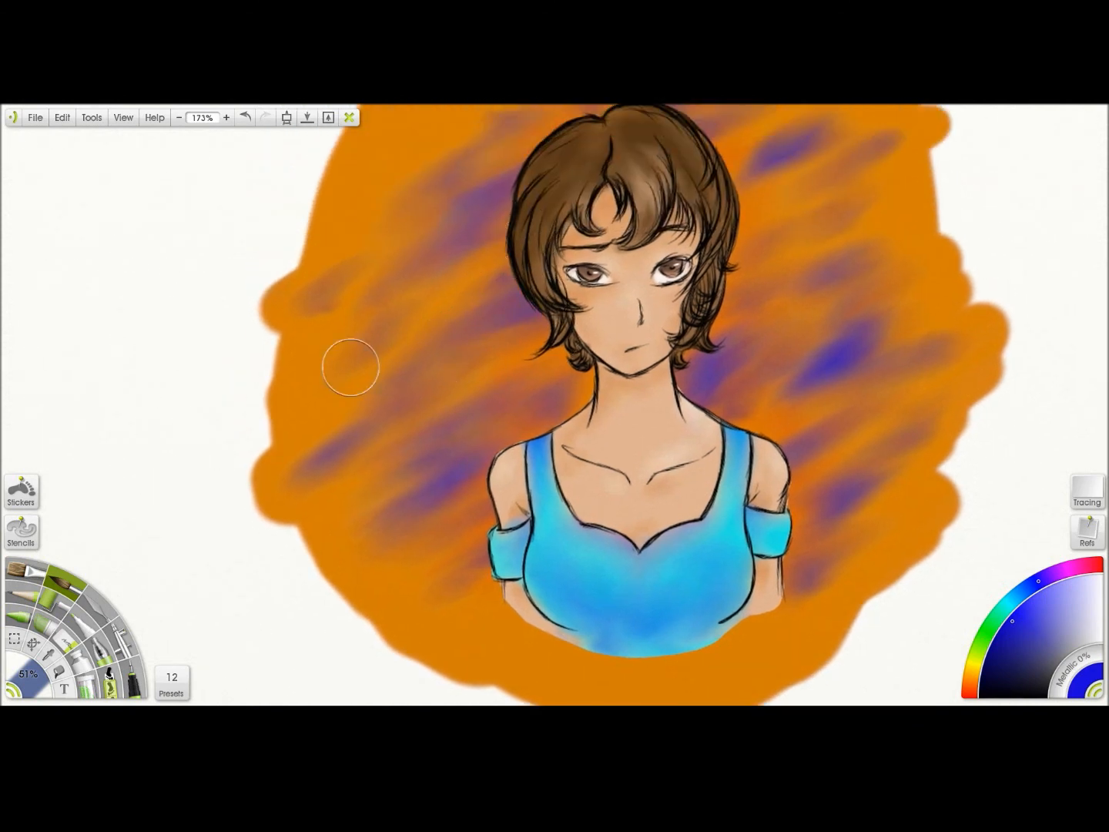
pyautogui.moveTo(503, 343)
pyautogui.mouseDown()
pyautogui.moveTo(461, 404)
pyautogui.moveTo(558, 400)
pyautogui.mouseUp()
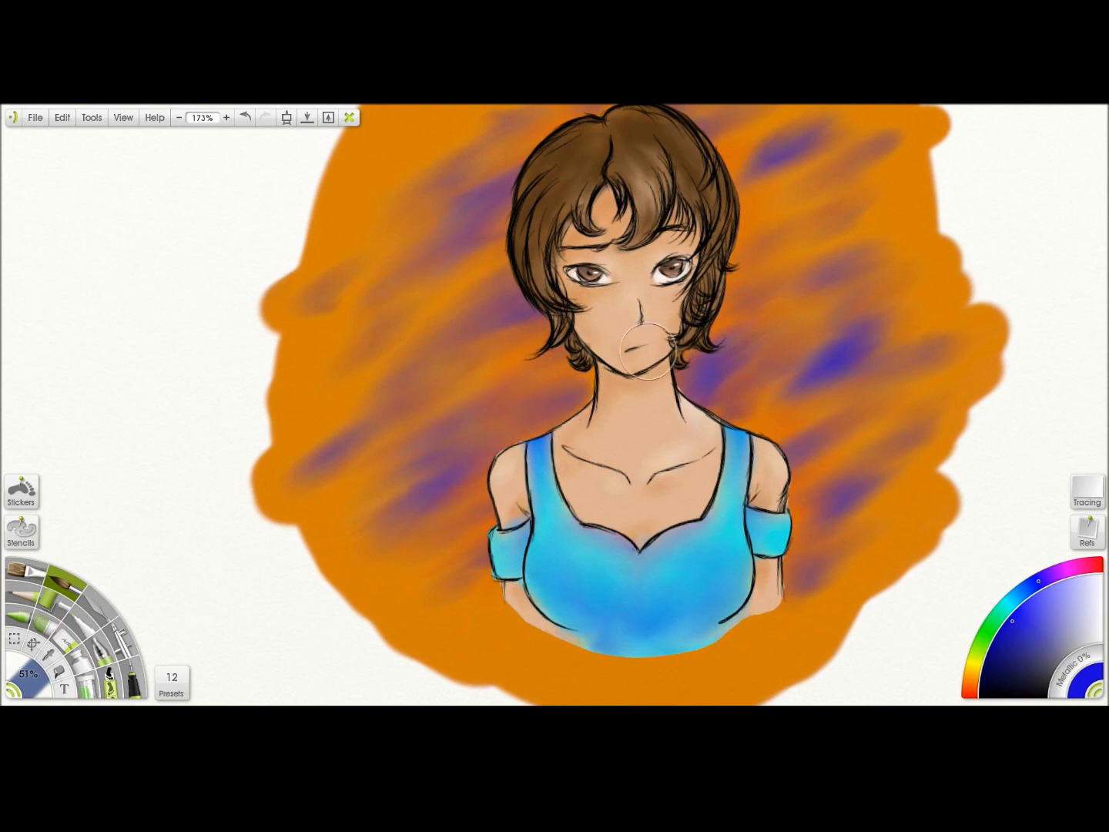
pyautogui.moveTo(315, 367)
pyautogui.mouseDown()
pyautogui.moveTo(366, 332)
pyautogui.moveTo(513, 283)
pyautogui.mouseUp()
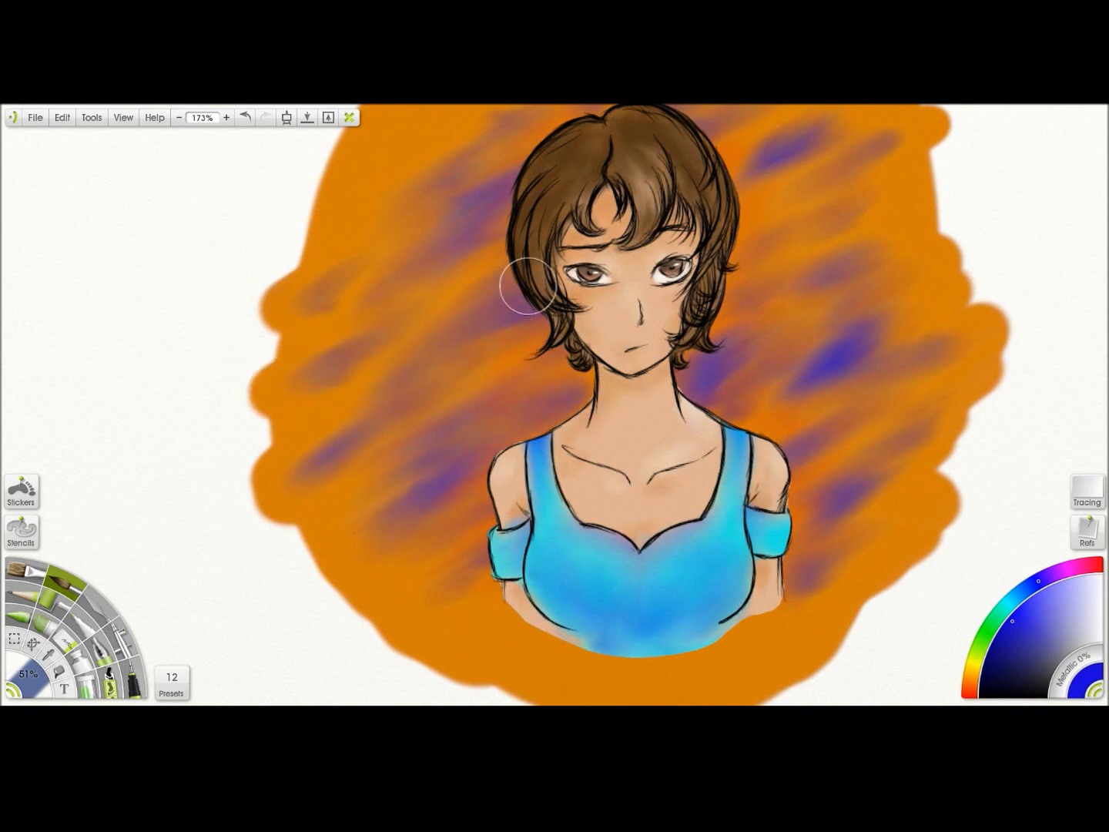
# Deepen the blue streaks right of the hair, left of the cheek and beside the left shoulder.
pyautogui.moveTo(920, 218); pyautogui.dragTo(711, 183)
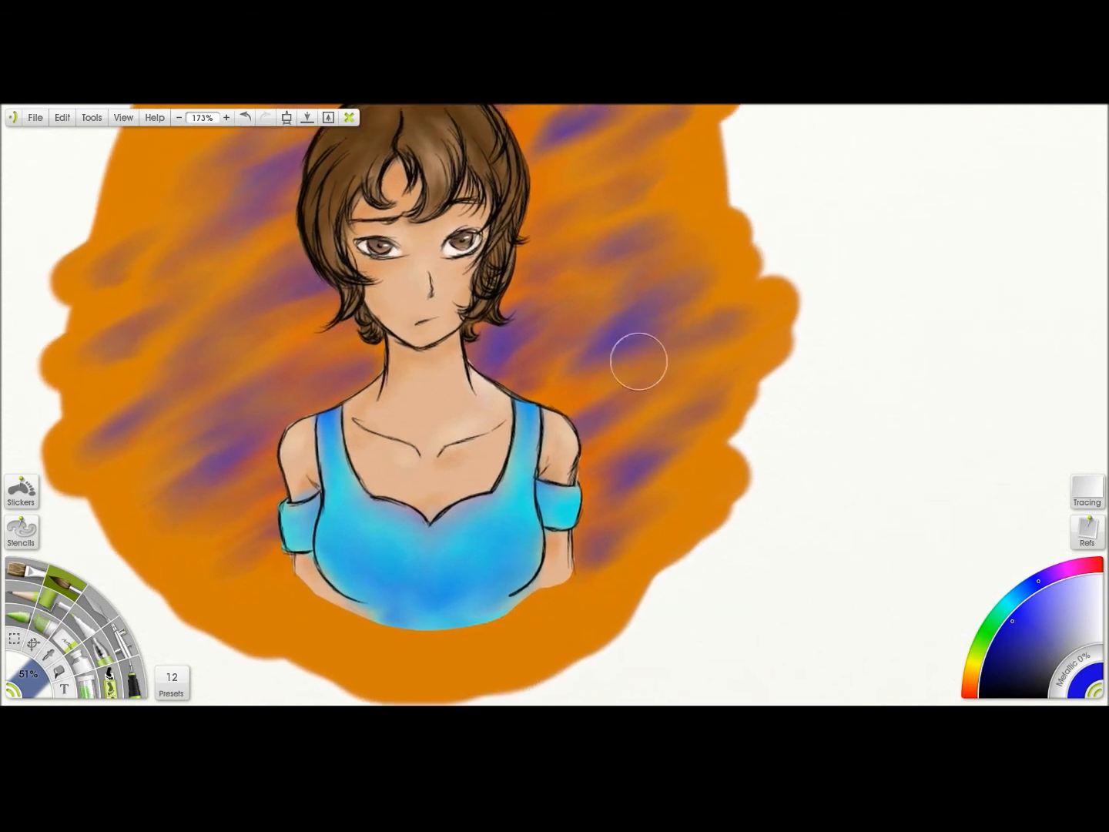
pyautogui.moveTo(503, 230)
pyautogui.mouseDown()
pyautogui.moveTo(585, 204)
pyautogui.moveTo(578, 184)
pyautogui.mouseUp()
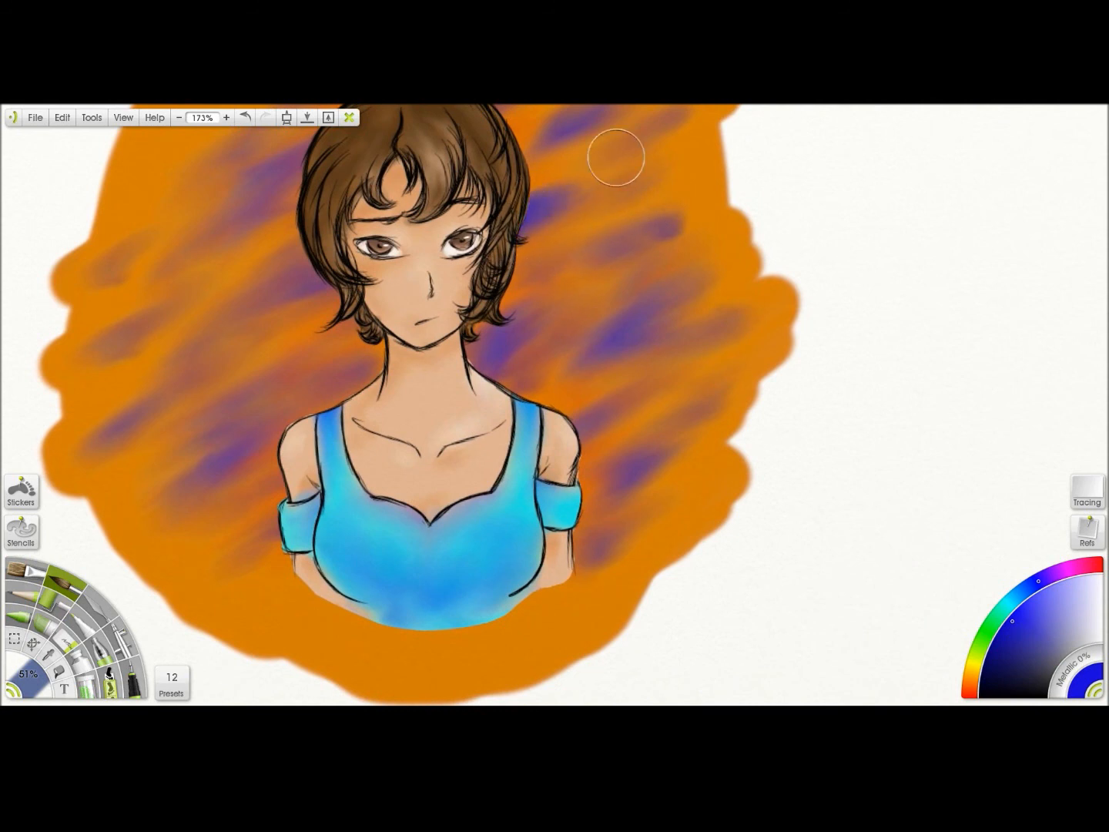
pyautogui.moveTo(333, 275); pyautogui.dragTo(224, 319)
pyautogui.moveTo(352, 251); pyautogui.dragTo(247, 282)
pyautogui.moveTo(261, 428); pyautogui.dragTo(165, 490)
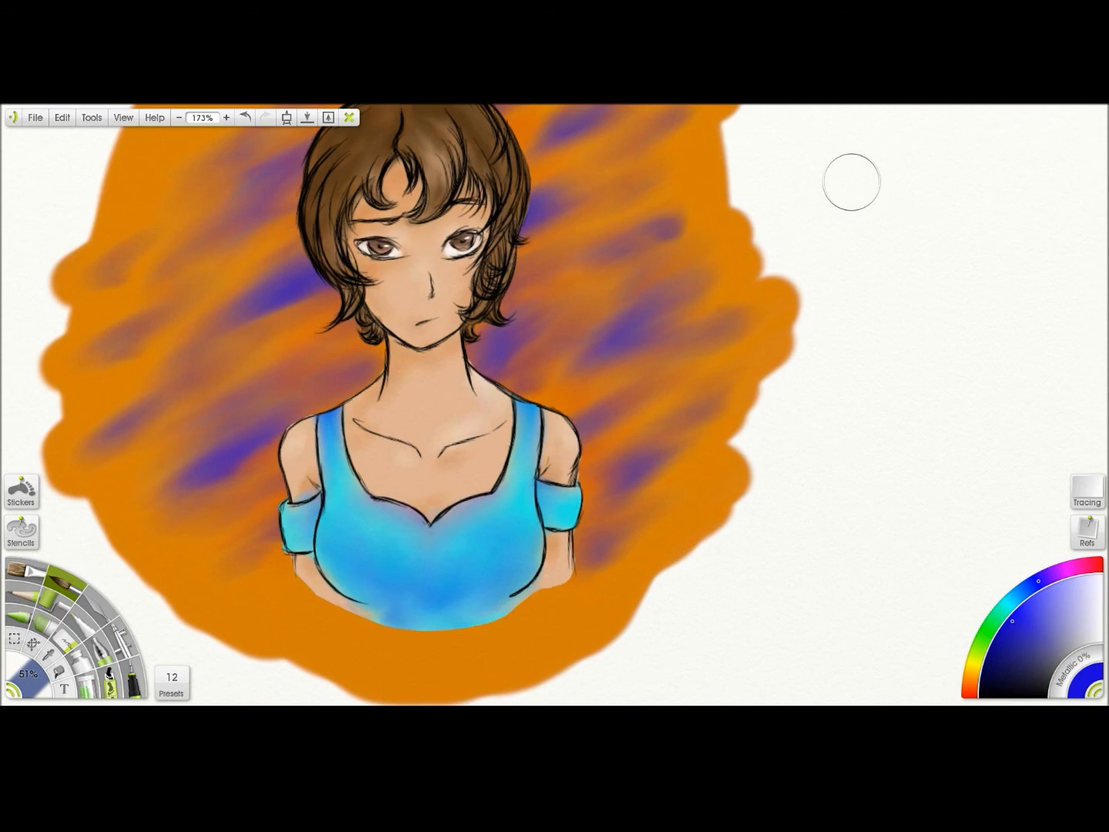
# Add stronger blue streaks to the background at the upper left of the hair and farther left of the face.
pyautogui.moveTo(852, 183); pyautogui.dragTo(953, 315)
pyautogui.moveTo(336, 245)
pyautogui.mouseDown()
pyautogui.moveTo(288, 262)
pyautogui.moveTo(374, 230)
pyautogui.moveTo(336, 253)
pyautogui.moveTo(346, 262)
pyautogui.moveTo(366, 240)
pyautogui.moveTo(347, 212)
pyautogui.mouseUp()
pyautogui.moveTo(509, 154); pyautogui.dragTo(445, 177)
pyautogui.moveTo(931, 212)
pyautogui.mouseDown()
pyautogui.moveTo(981, 106)
pyautogui.moveTo(1006, 102)
pyautogui.mouseUp()
pyautogui.moveTo(310, 368)
pyautogui.mouseDown()
pyautogui.moveTo(324, 322)
pyautogui.moveTo(332, 335)
pyautogui.moveTo(411, 281)
pyautogui.moveTo(427, 229)
pyautogui.mouseUp()
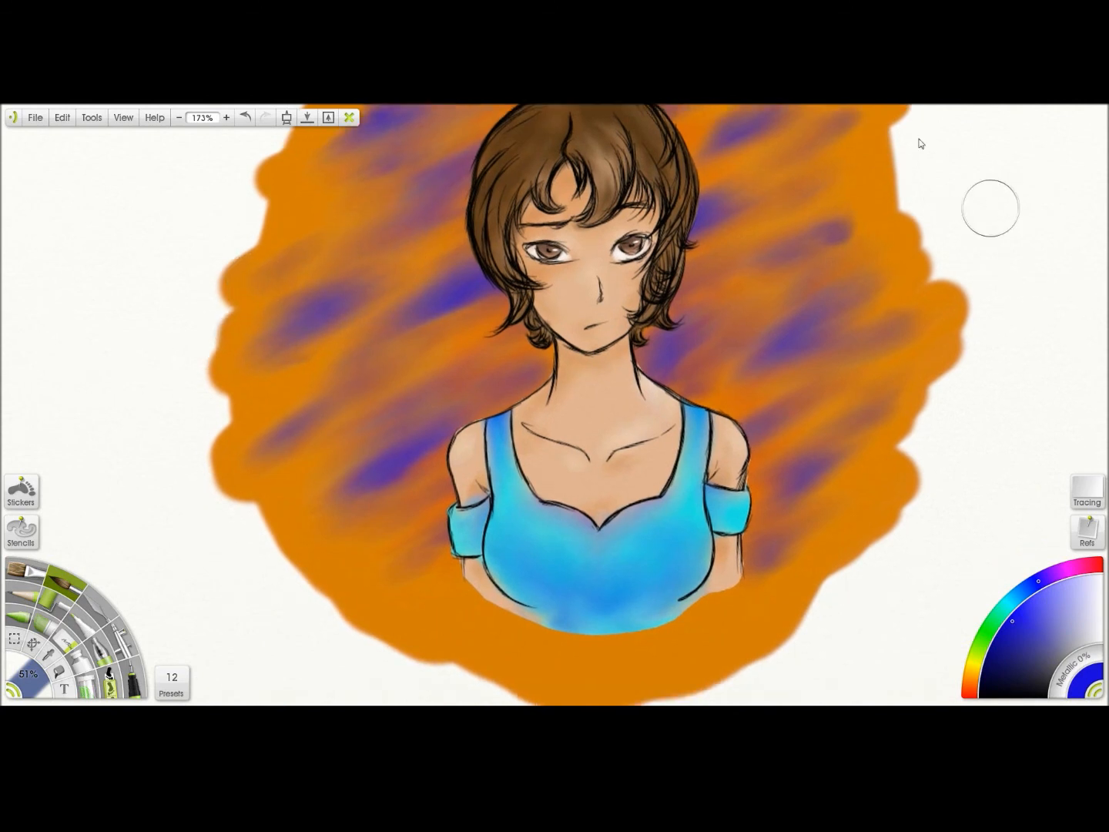